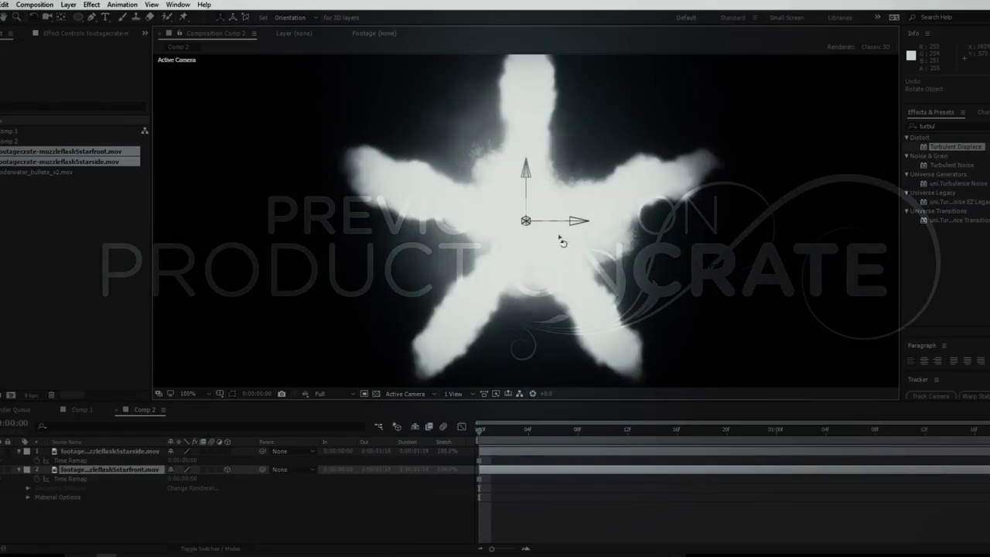
Inspect the star-shaped muzzle flash layers in 3D space from an angled custom view
scroll(417, 219, down, 1)
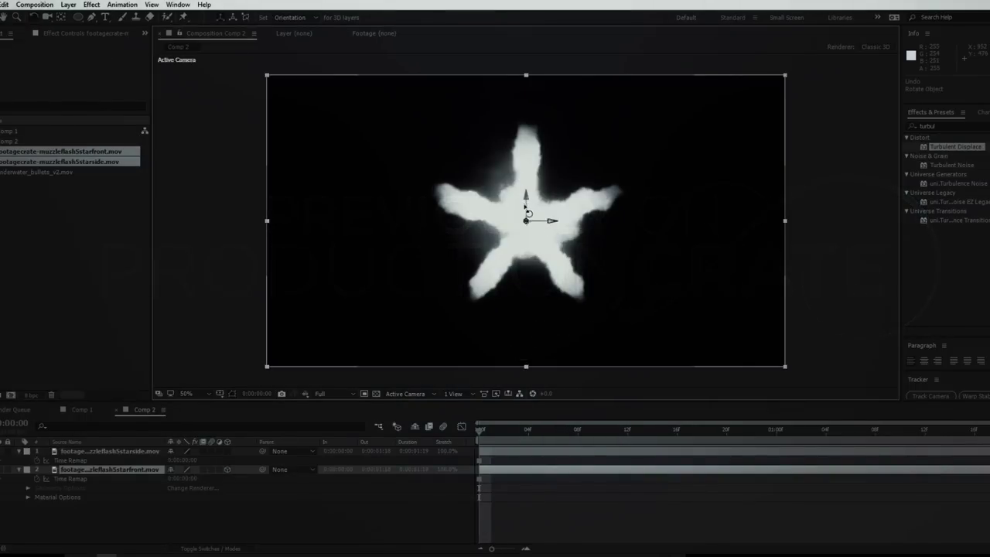
drag(528, 212, 547, 207)
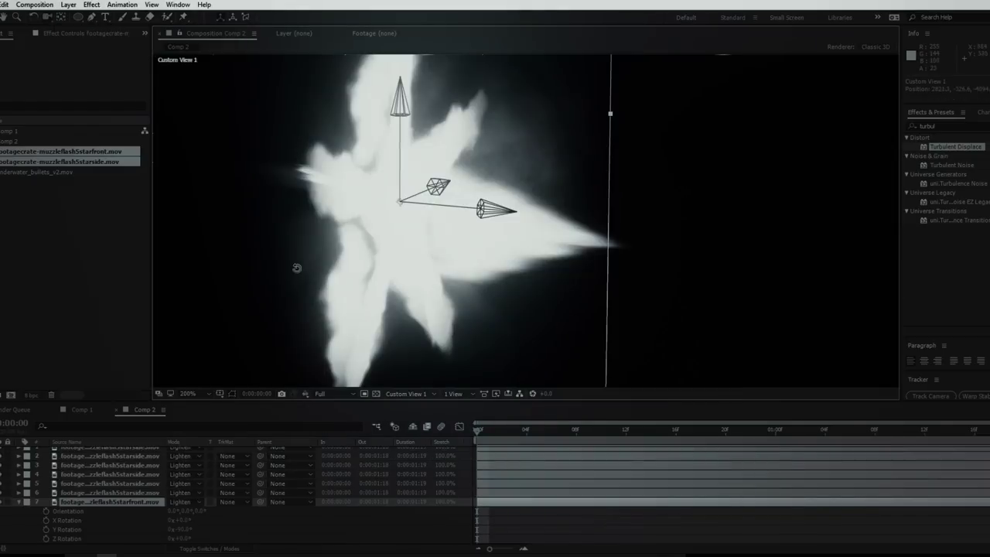
drag(296, 267, 240, 298)
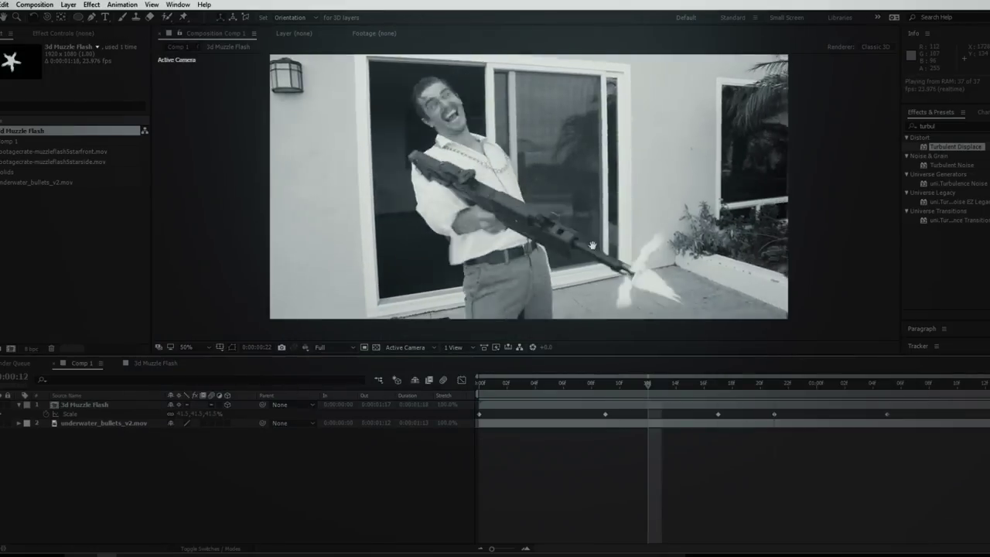
Try a different blending mode on the 3d Muzzle Flash layer in Comp 1
mouse_move(689, 398)
mouse_down()
mouse_move(525, 399)
mouse_move(698, 399)
mouse_up()
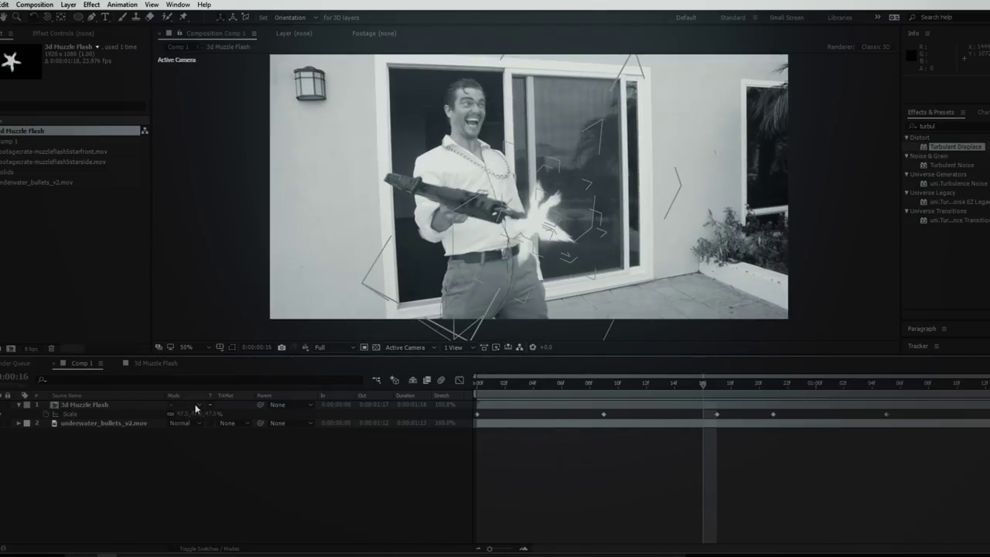
click(197, 406)
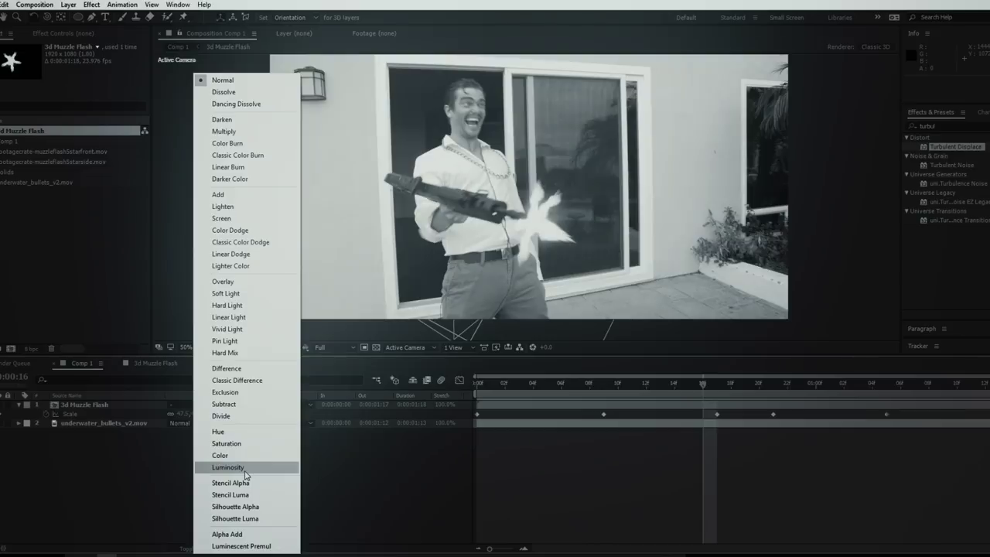
click(259, 316)
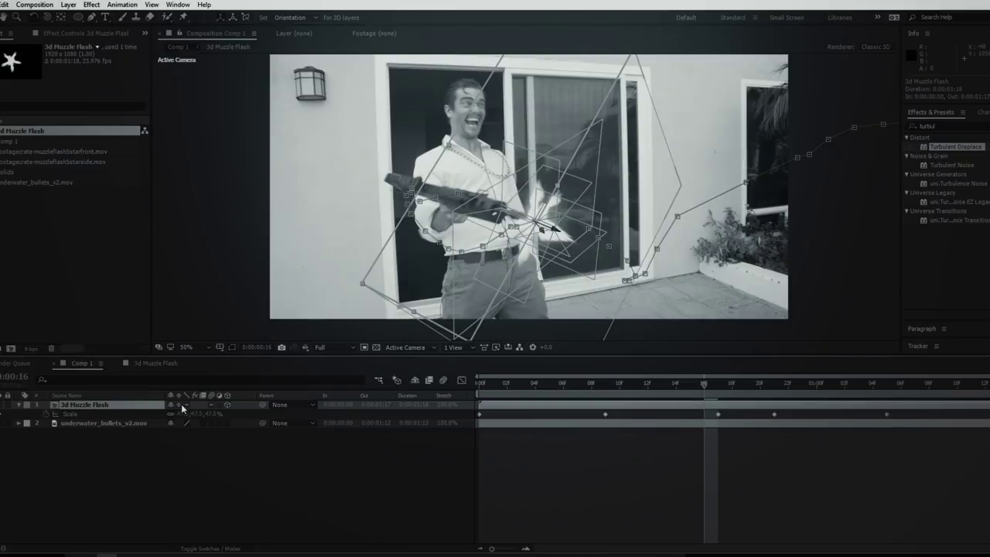
Preview the muzzle flash animation from the first frame and go to frame 4
drag(700, 384, 468, 435)
key(space)
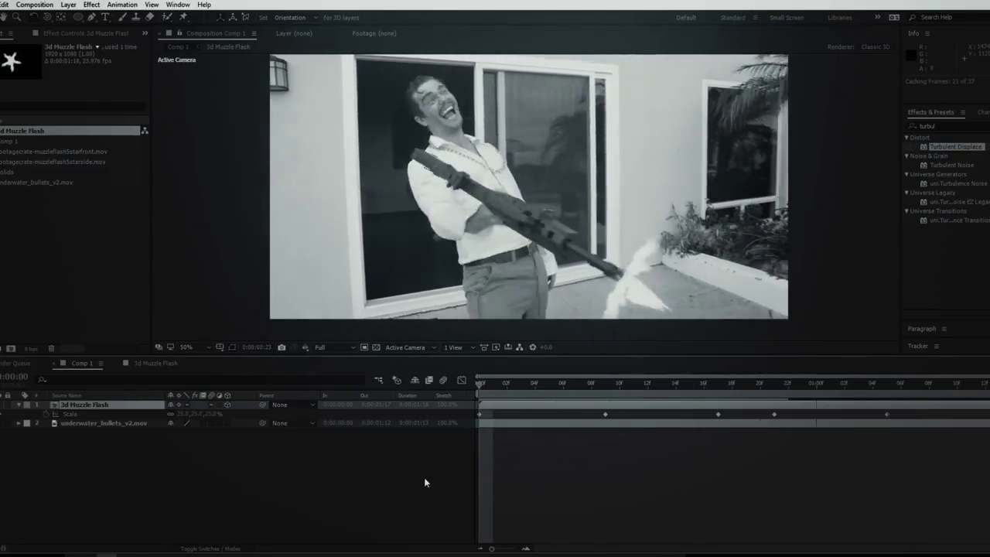
click(506, 382)
drag(508, 404, 536, 409)
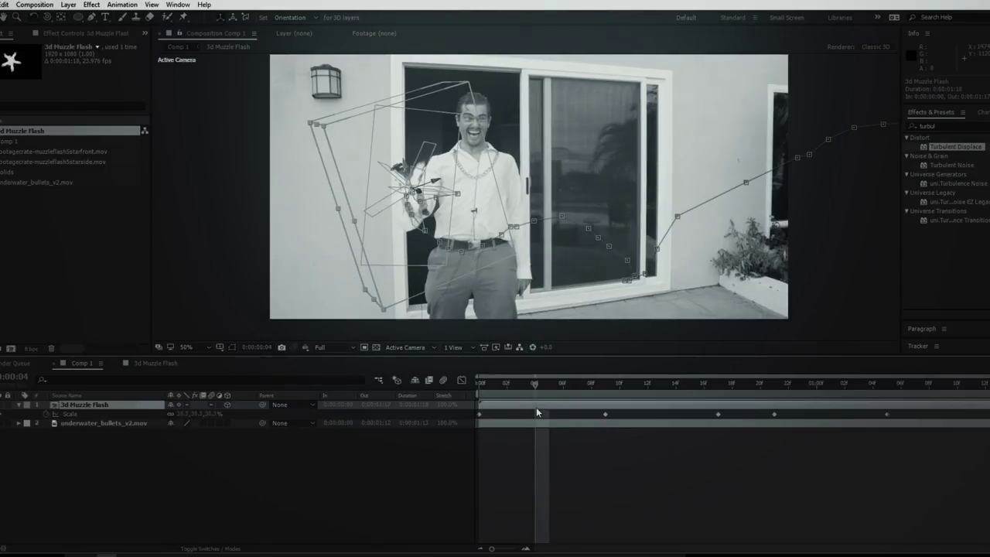
Pre-compose the 3d Muzzle Flash layer as 3d Muzzle Flash Comp 1, moving all attributes into the new composition, and preview it
key(ctrl+shift+c)
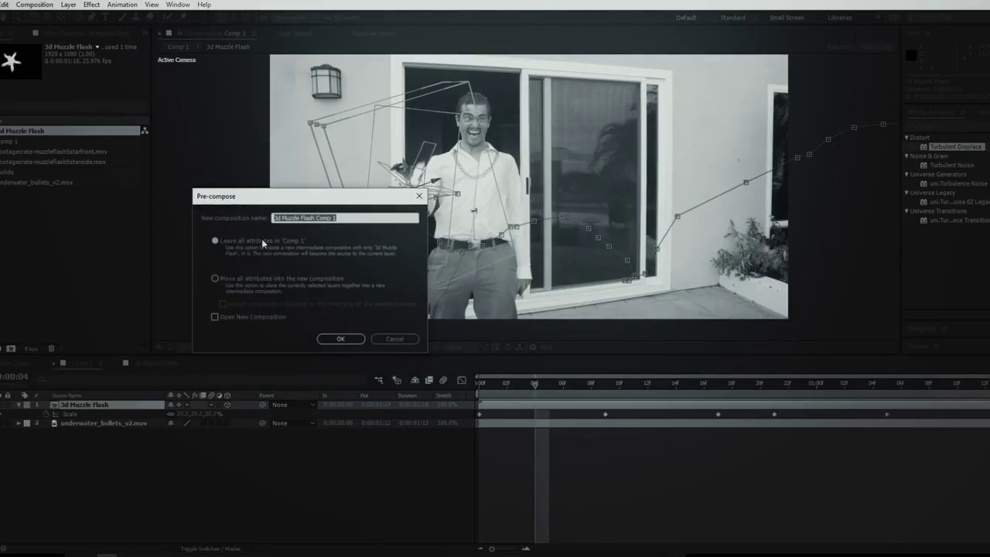
click(259, 279)
click(340, 338)
key(space)
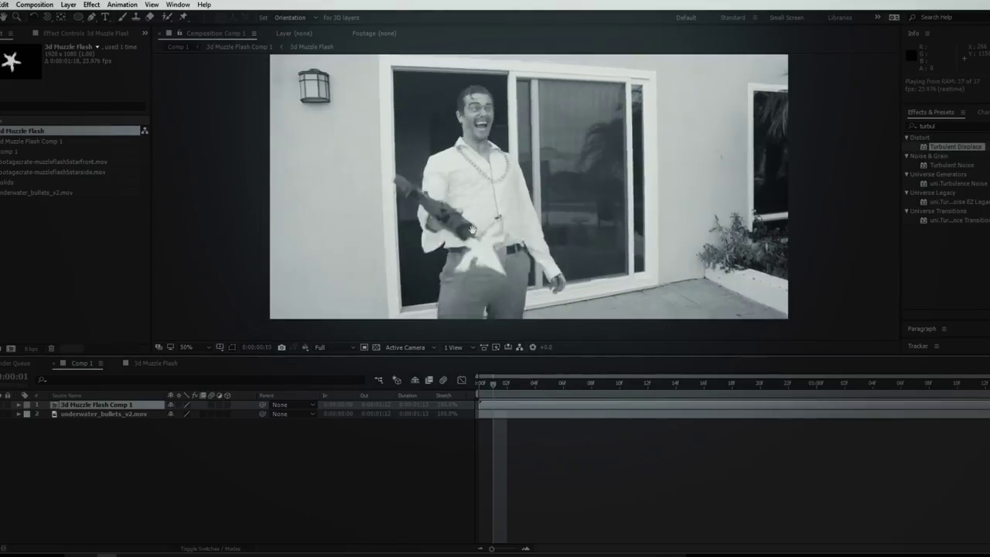
Reveal the opacity of the 3d Muzzle Flash Comp 1 layer and set its blending mode to Screen
scroll(503, 234, up, 2)
scroll(494, 231, up, 2)
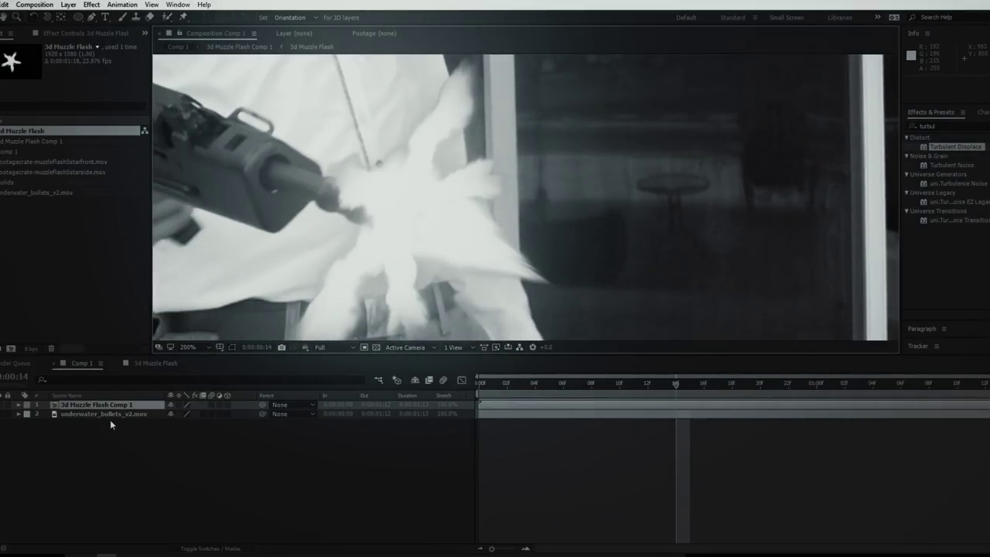
key(t)
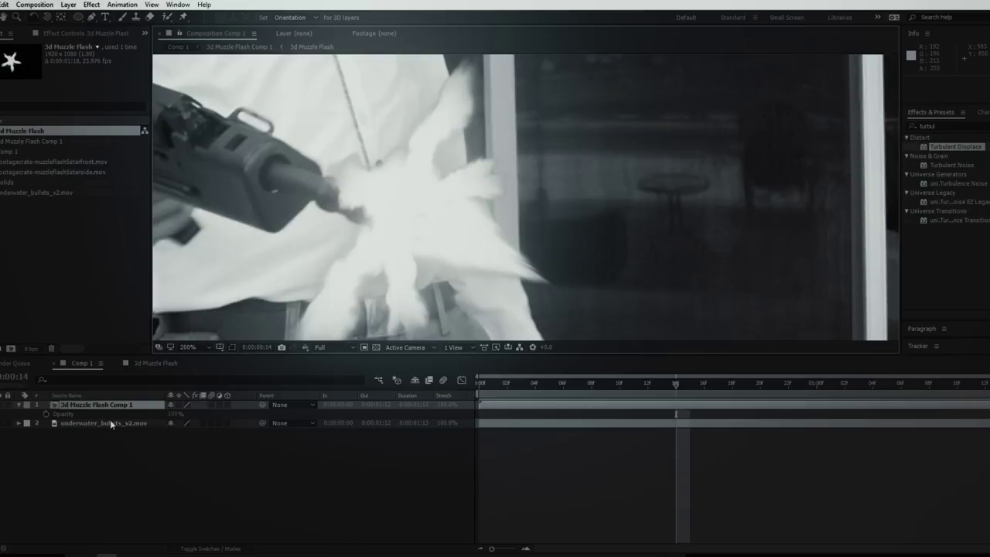
click(216, 549)
click(187, 405)
click(222, 218)
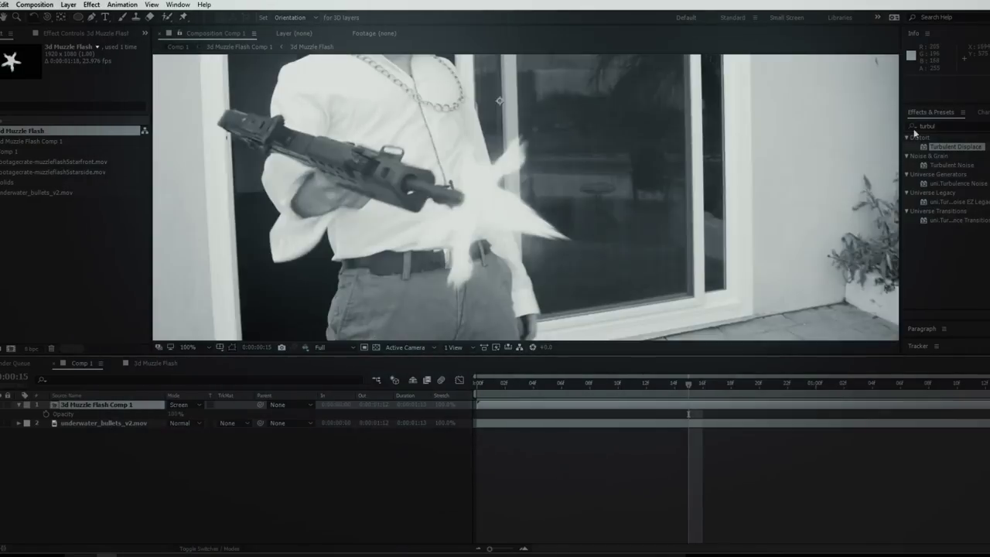
Try the Glow effect on 3d Muzzle Flash Comp 1 with threshold 60%, radius 102 and intensity 2.1, and remove it
click(940, 125)
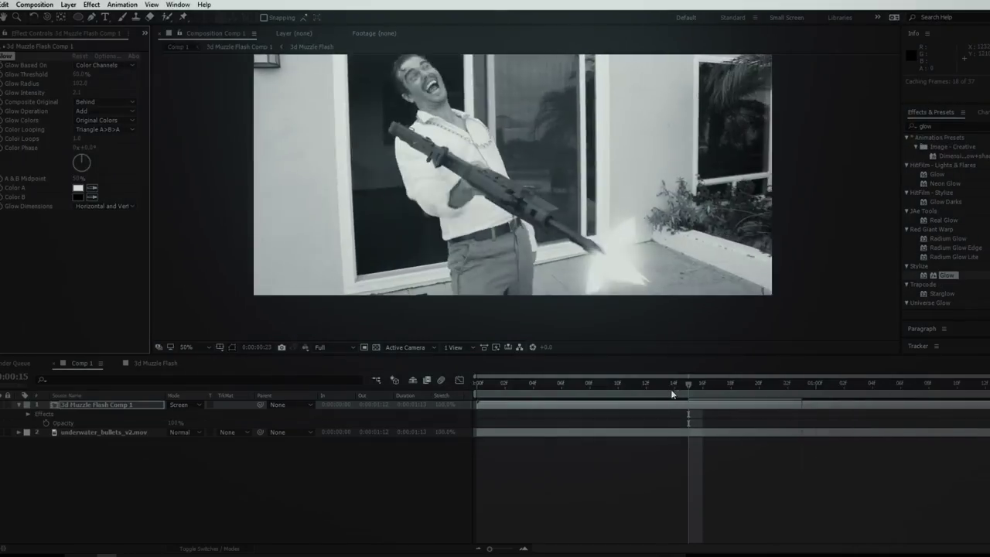
drag(674, 398, 732, 389)
drag(552, 216, 541, 242)
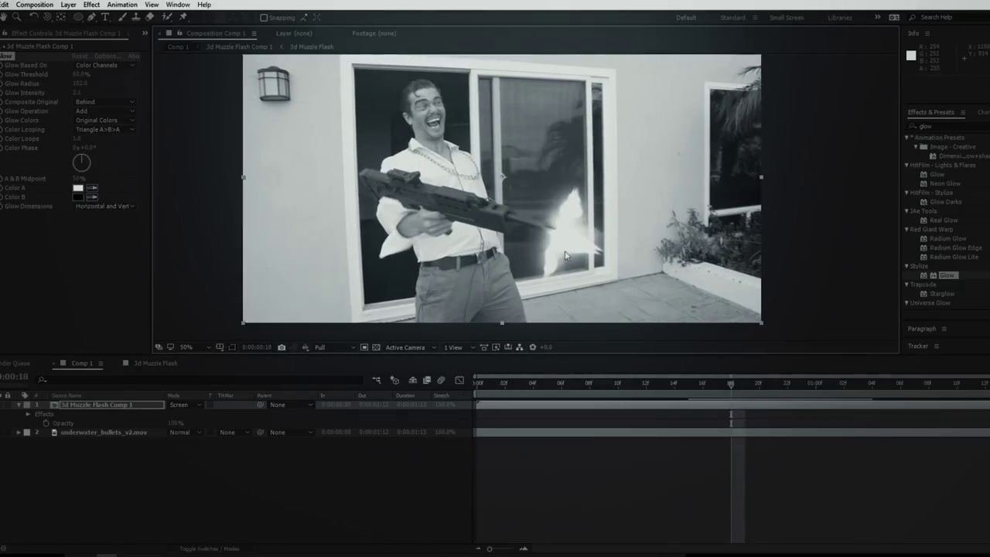
click(13, 60)
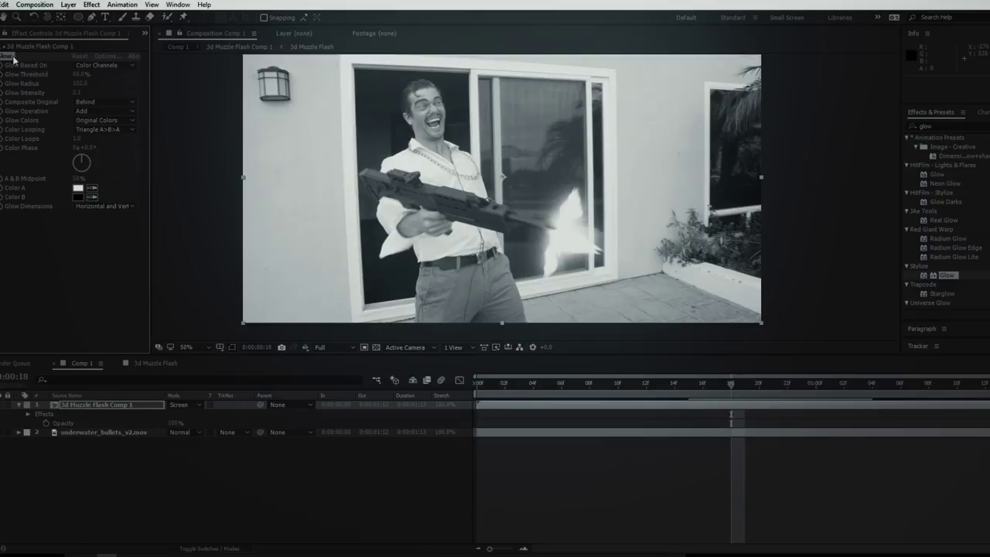
key(Delete)
Preview Comp 1 and scrub through the footage to its last frame, 0:00:01:12
key(space)
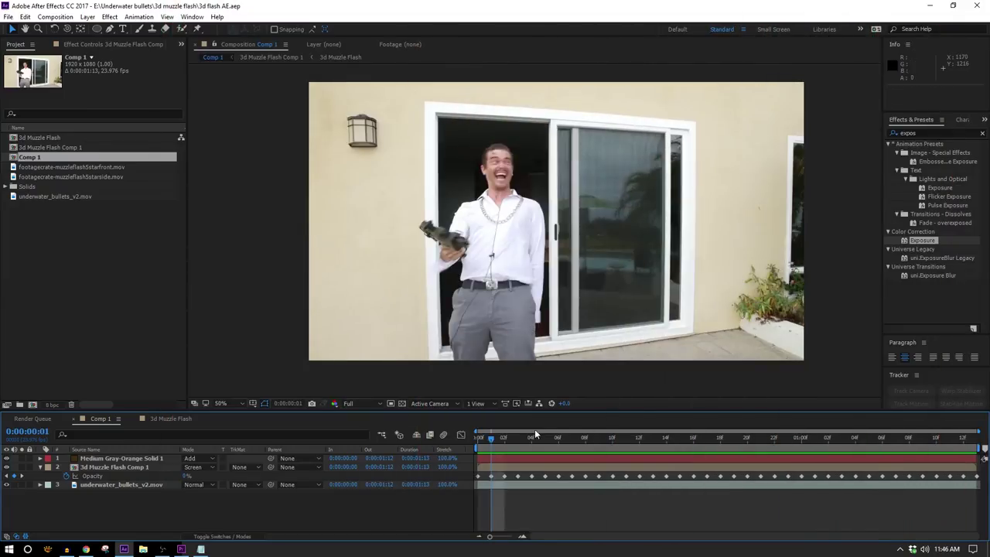
drag(534, 436, 963, 462)
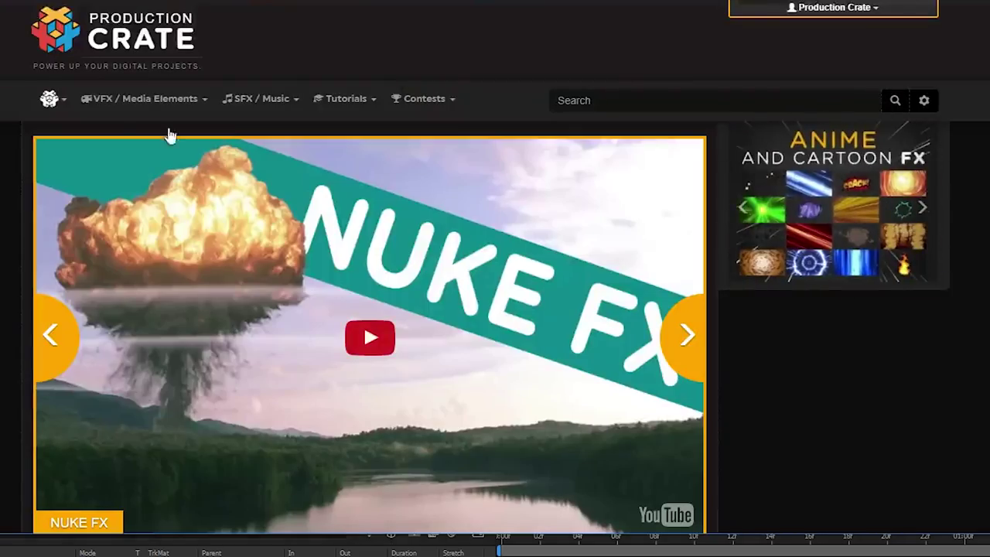
On the ProductionCrate website, open the 3D Action category of the Action & Horror media elements
click(154, 100)
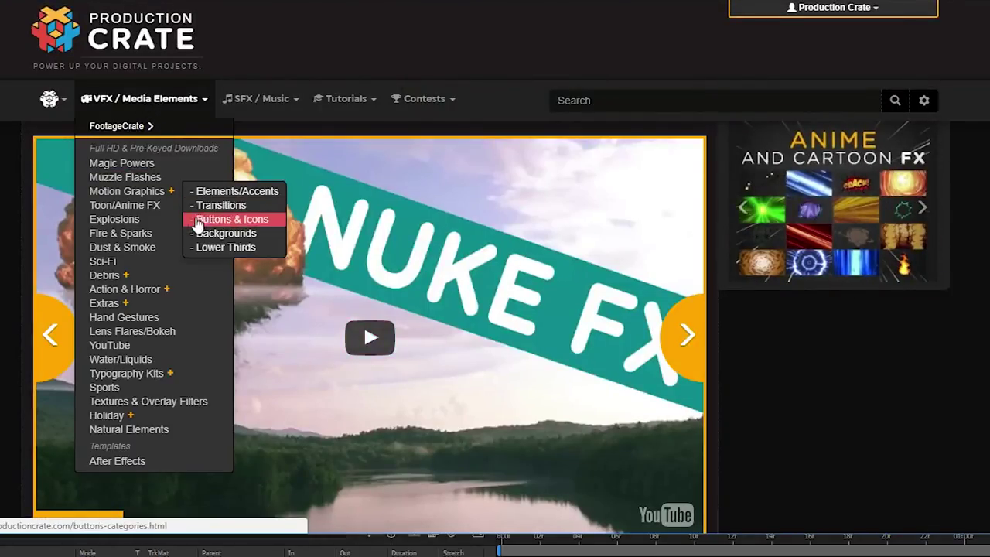
mouse_move(158, 295)
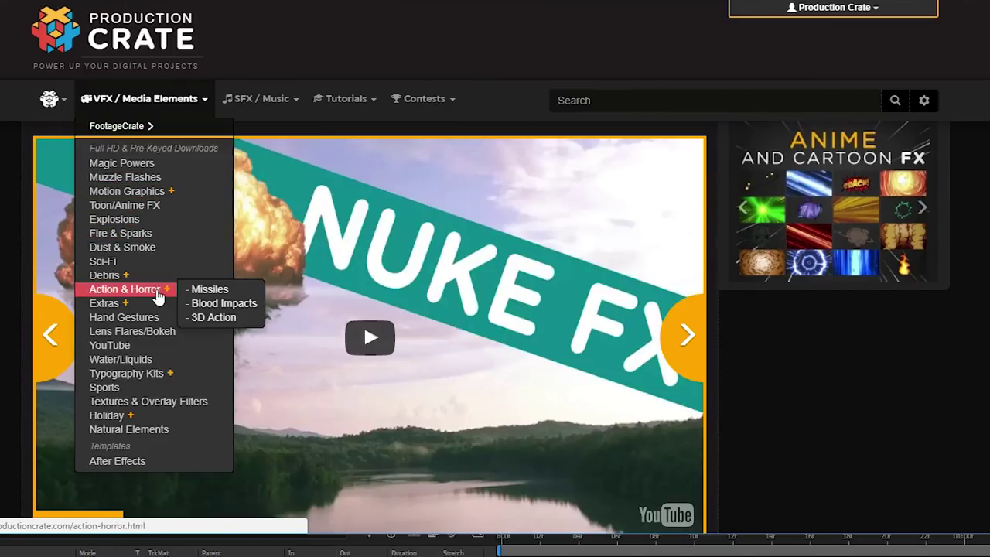
click(219, 325)
Find the 300mm Looping Shells 3 clip in the 3D Action category and download it in HD 1920x1080
scroll(232, 283, down, 2)
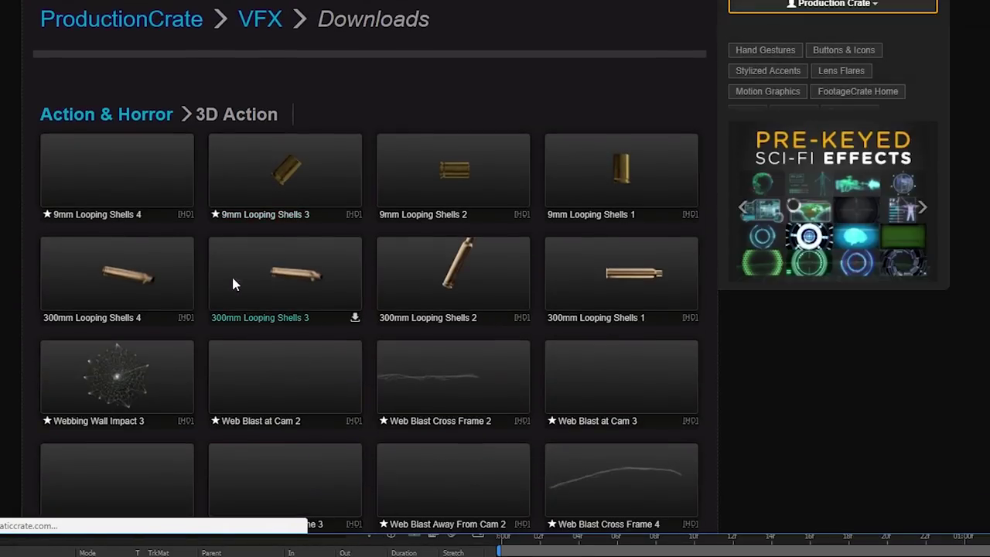
scroll(668, 272, up, 1)
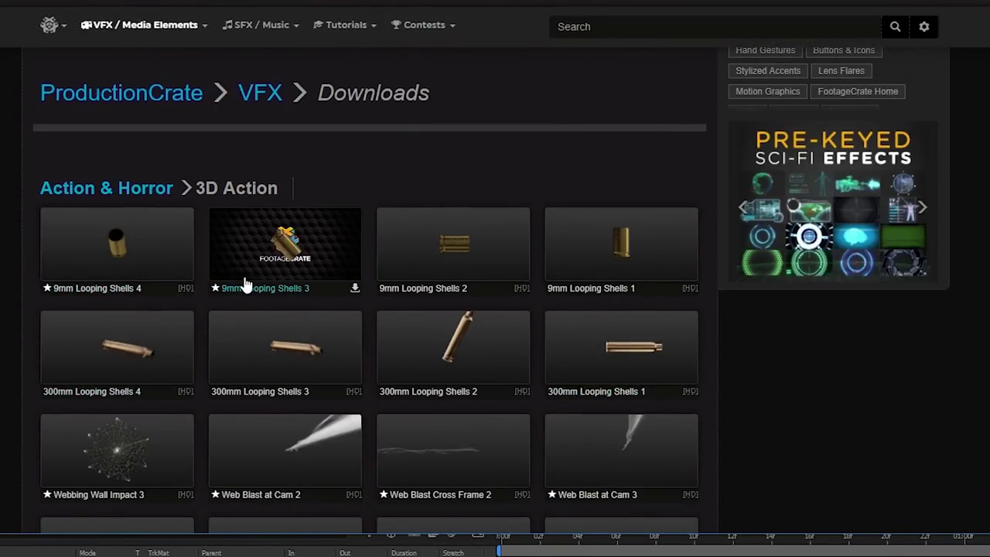
click(311, 354)
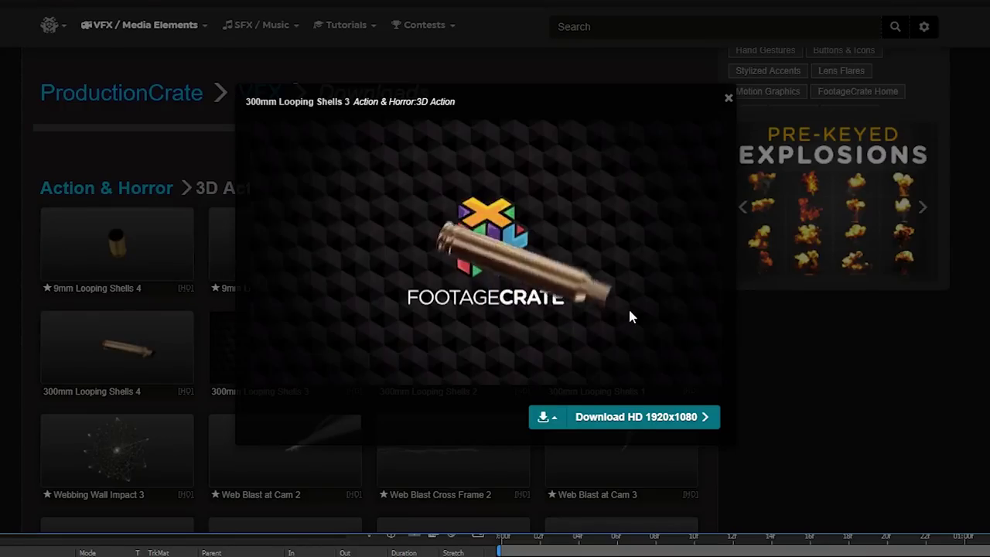
click(673, 417)
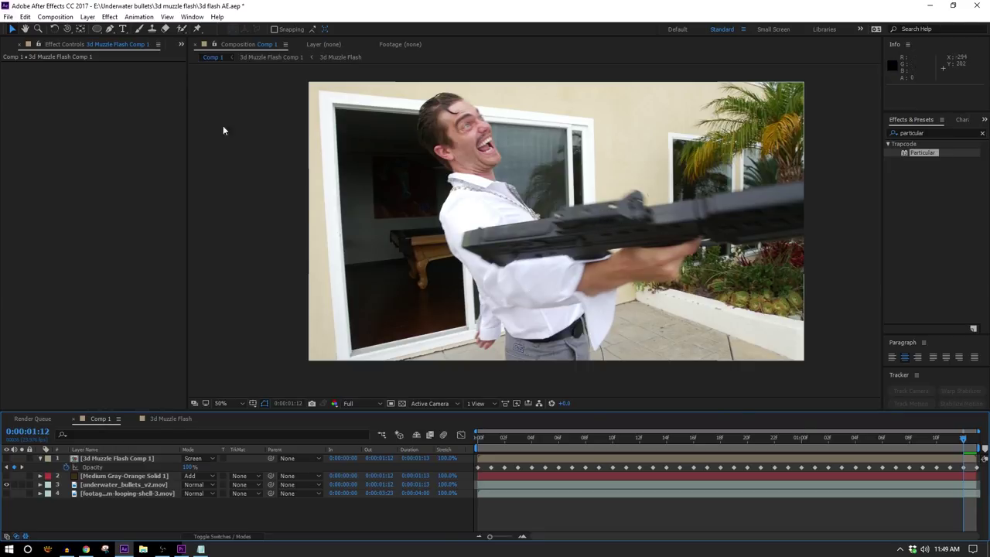
Switch to After Effects and add a spot light layer named Emitter to Comp 1, dismissing the 2D layer warning
click(88, 16)
mouse_move(232, 29)
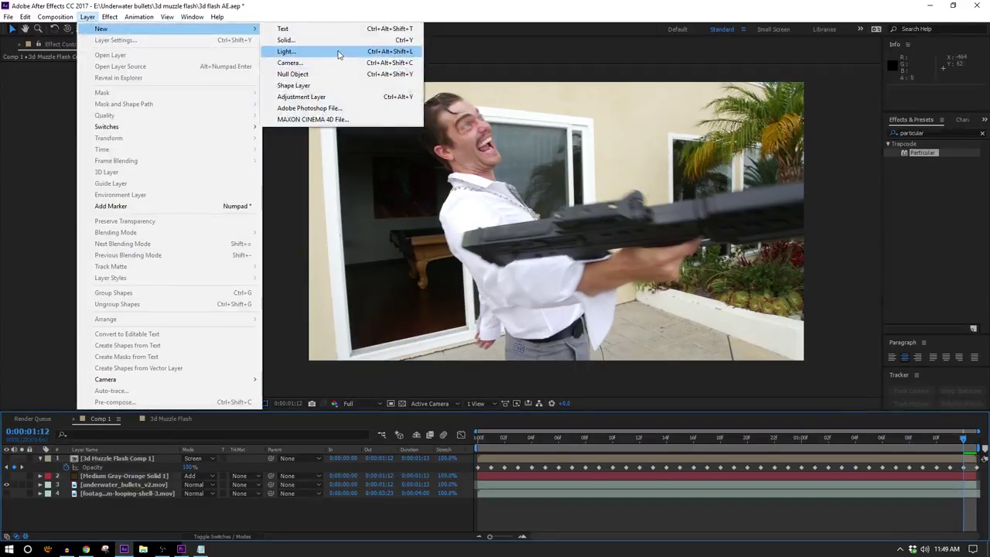
click(338, 54)
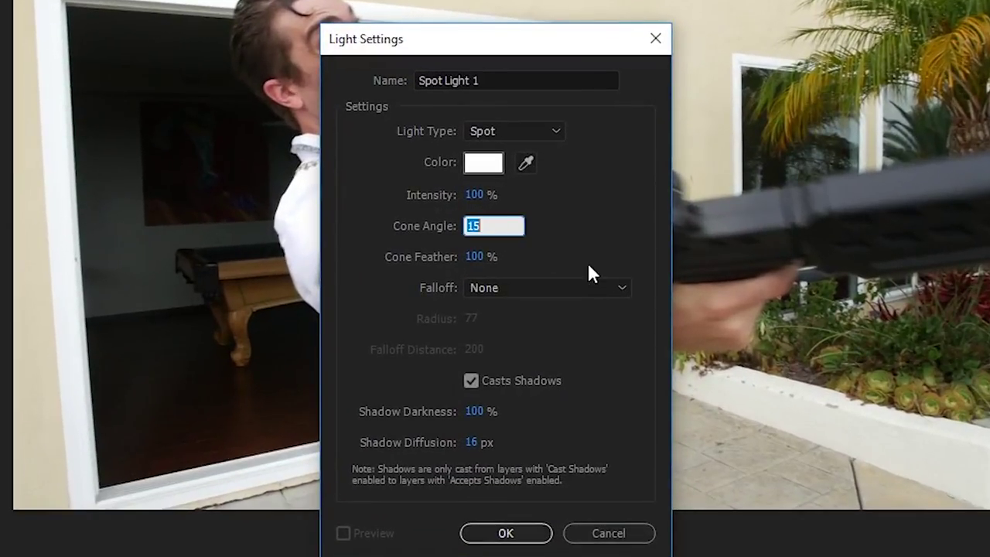
click(553, 215)
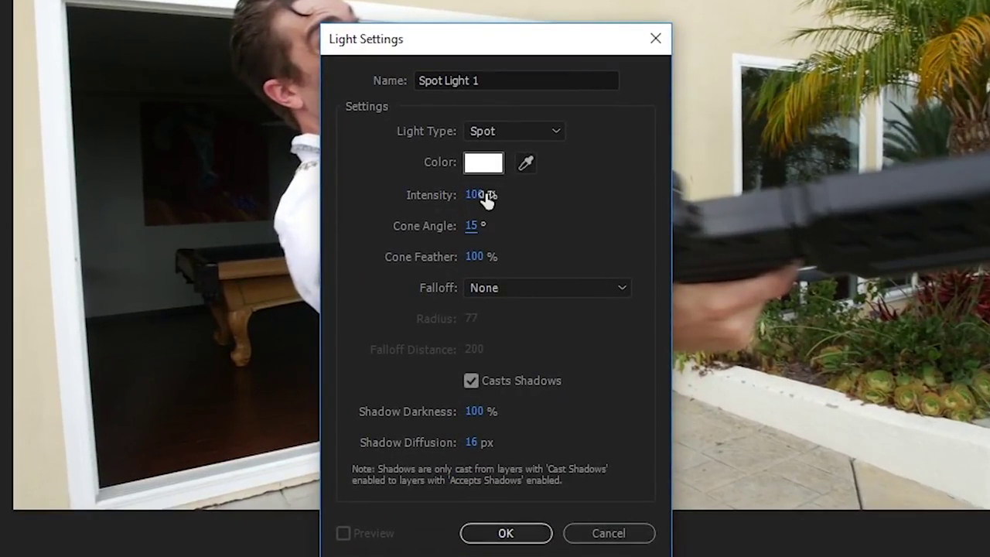
click(483, 80)
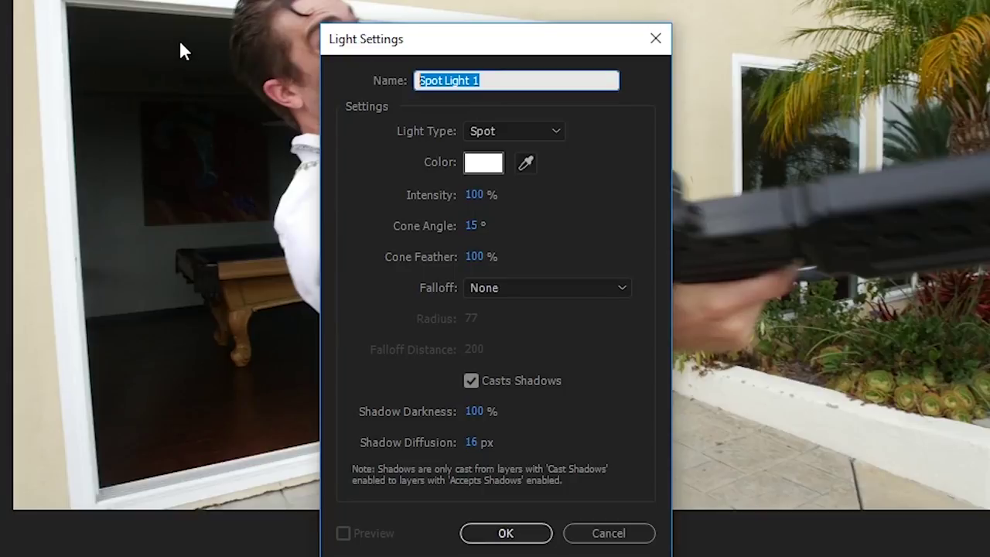
key(Return)
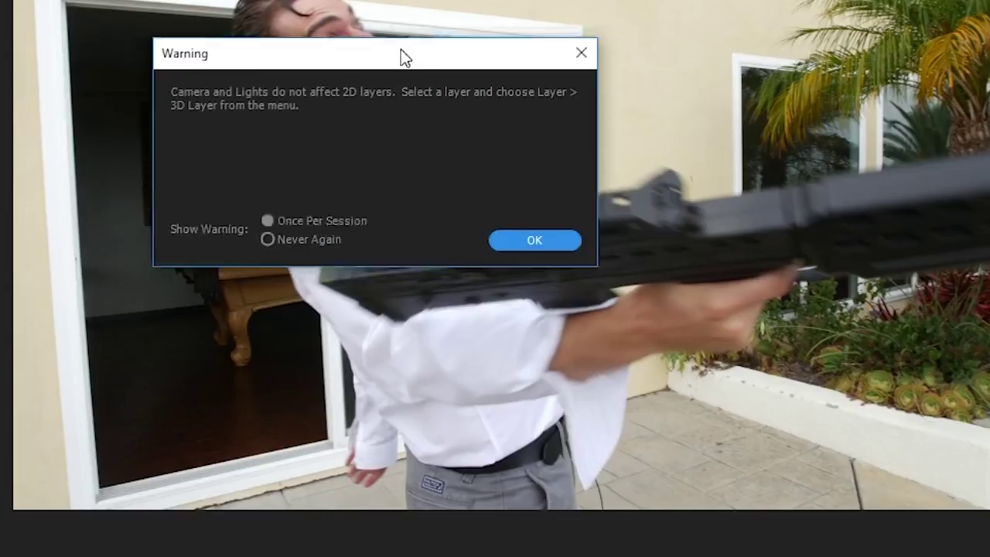
drag(391, 54, 493, 139)
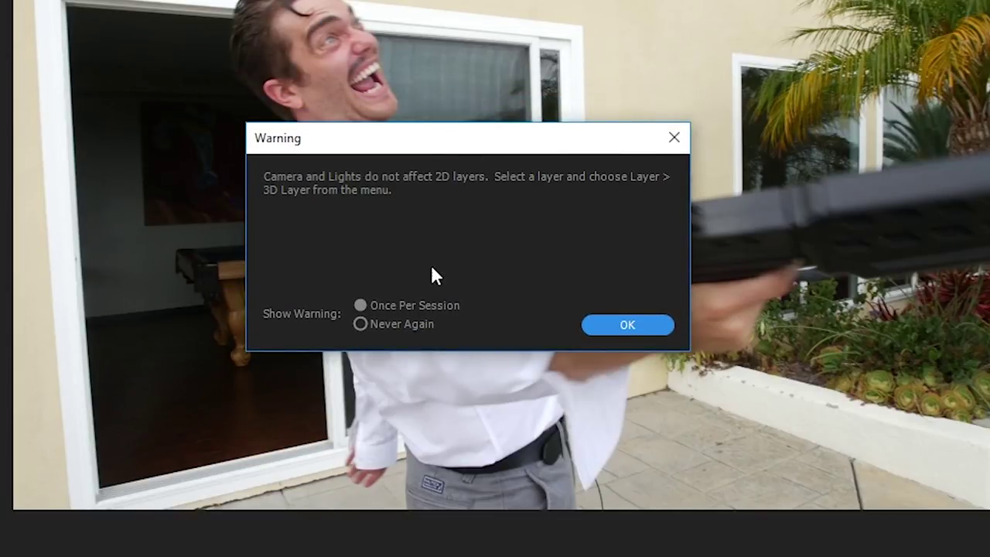
click(660, 332)
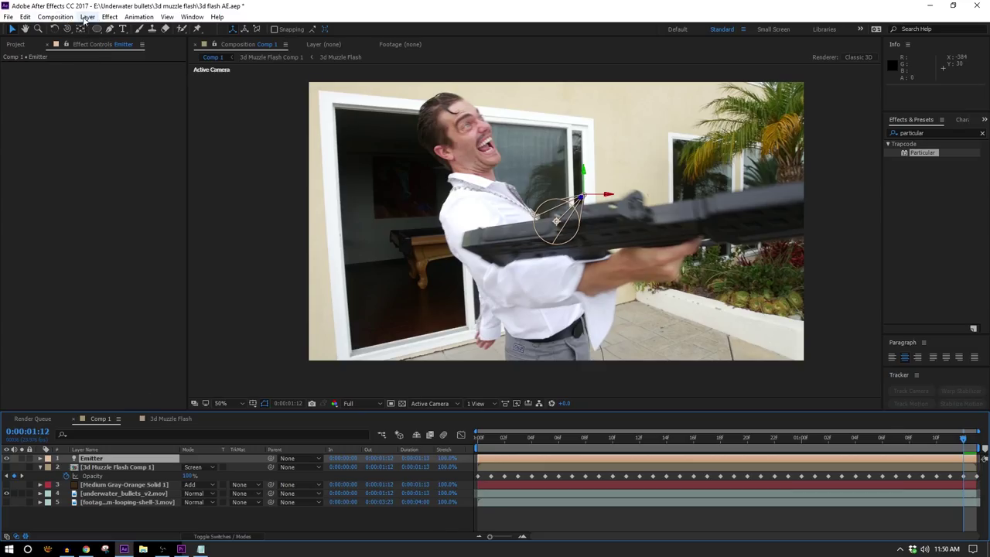
Set the Emitter light's auto-orientation to Off
click(85, 17)
mouse_move(143, 131)
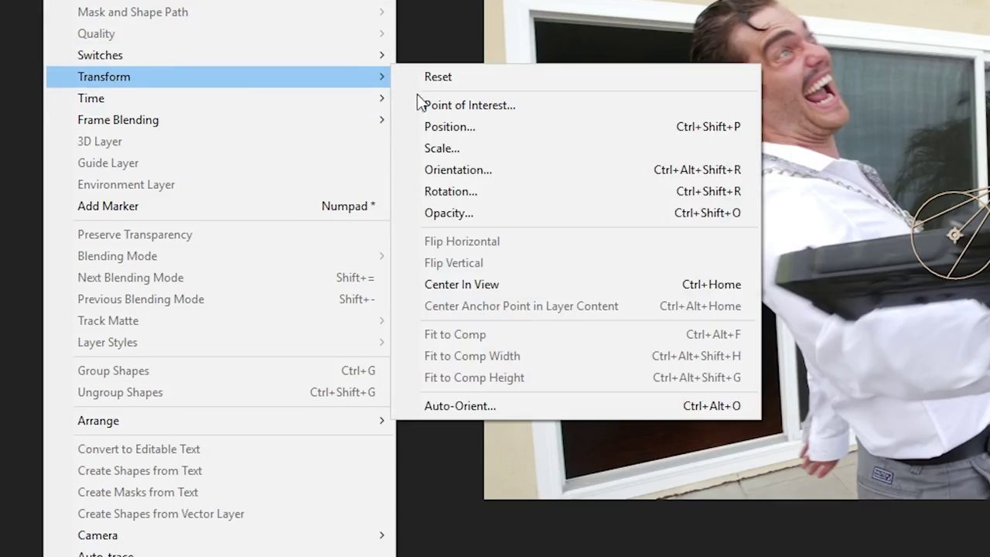
click(499, 406)
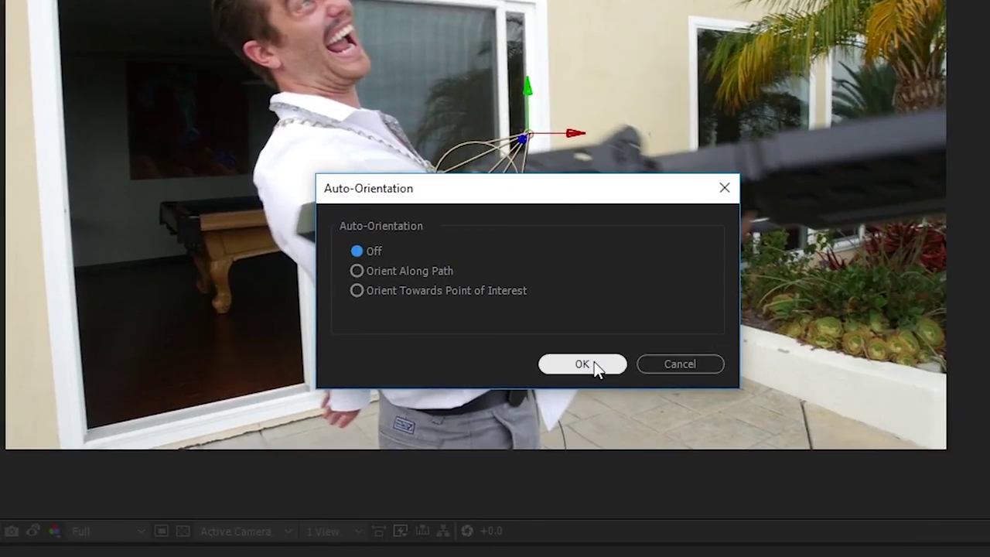
click(594, 365)
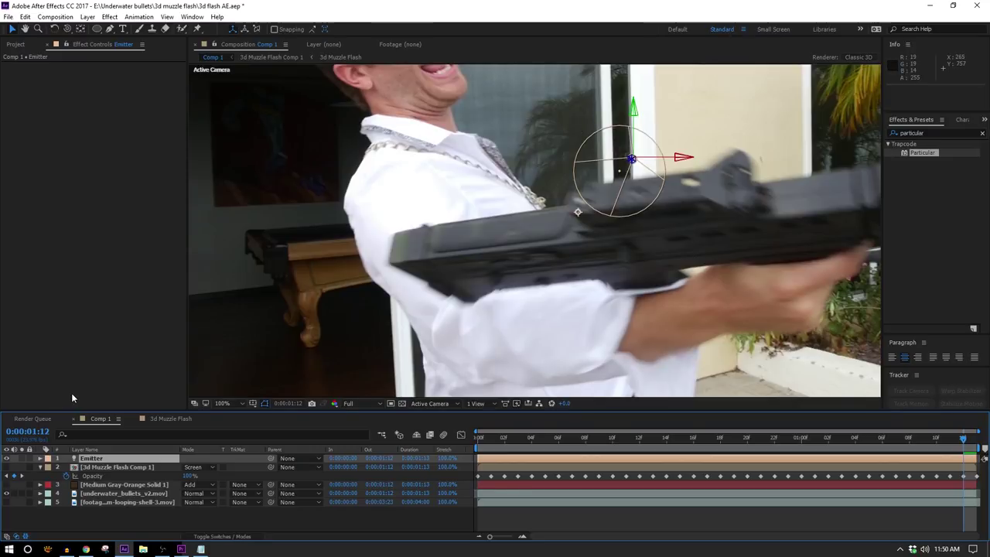
Enable Position keyframing on the Emitter light at 0:00:01:12, and play the gun footage from the first frame
key(p)
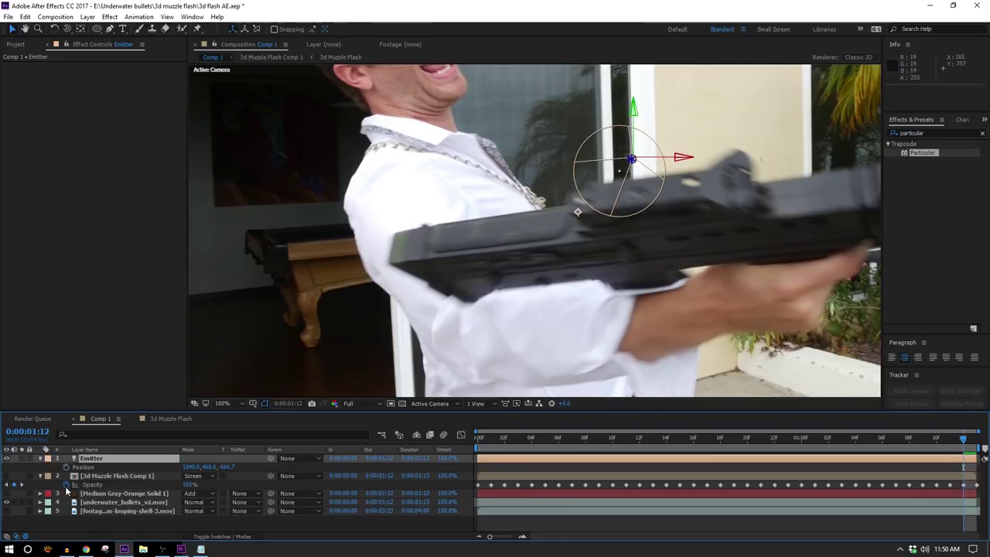
click(66, 466)
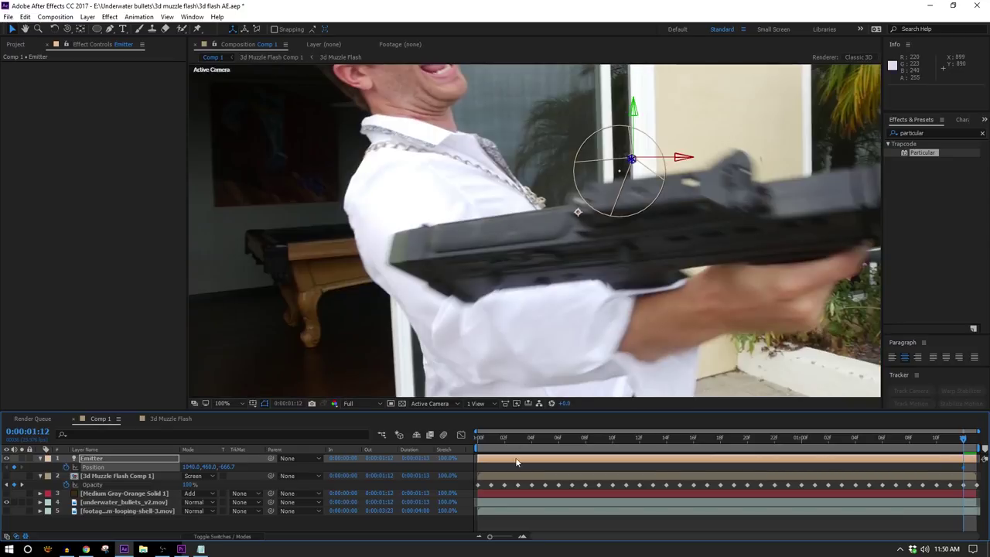
click(482, 439)
drag(482, 438, 474, 438)
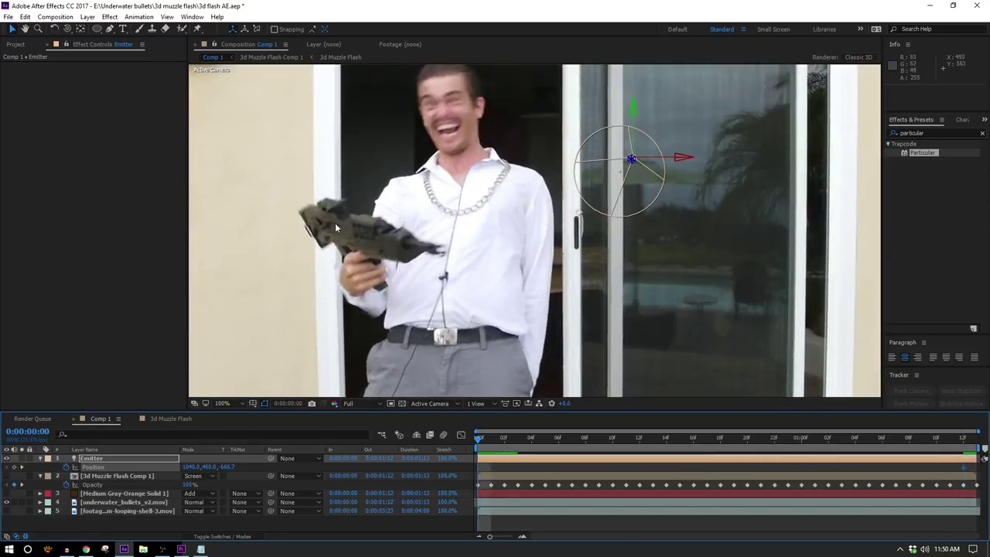
key(space)
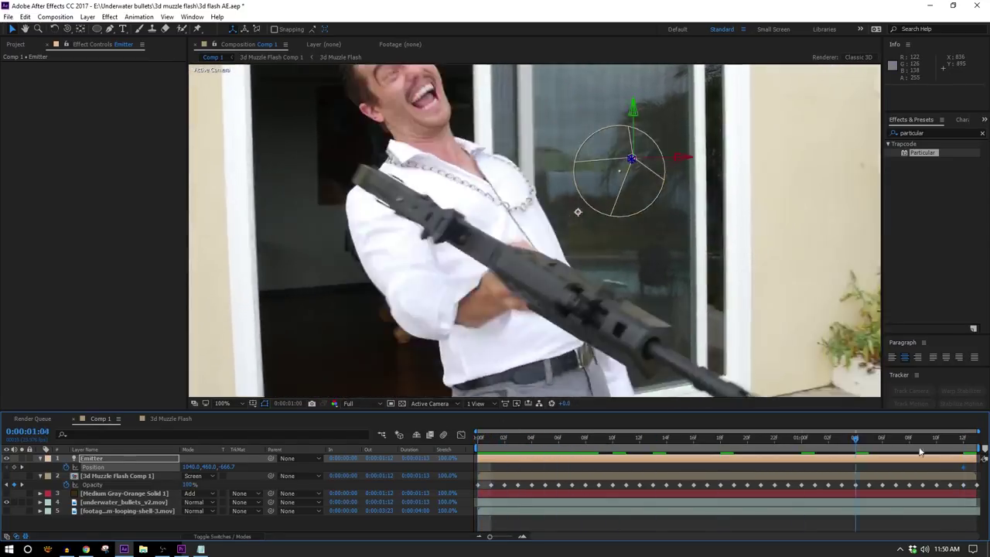
Undo the accidental move in the composition view, lock the underwater_bullets_v2.mov layer and deselect everything
scroll(755, 276, up, 1)
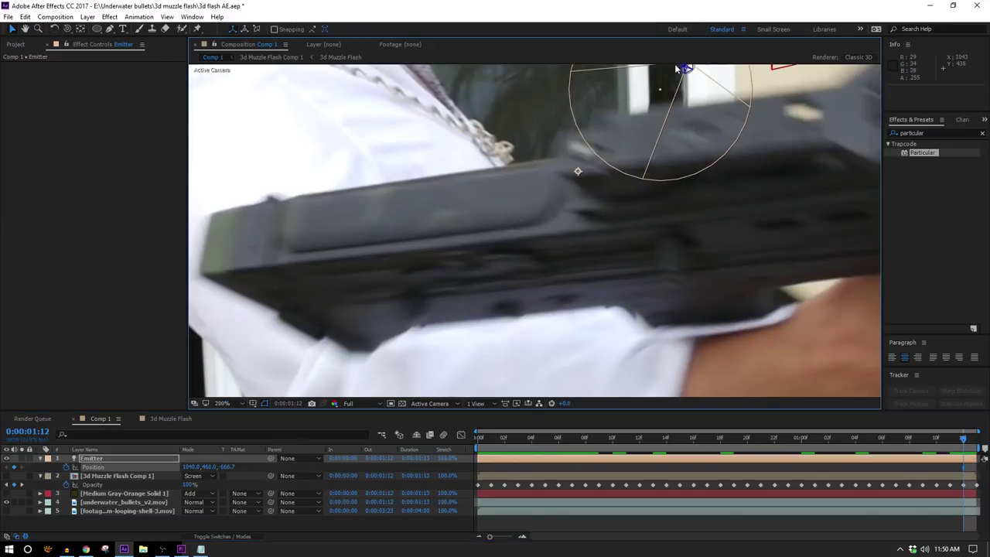
drag(686, 68, 705, 177)
key(ctrl+z)
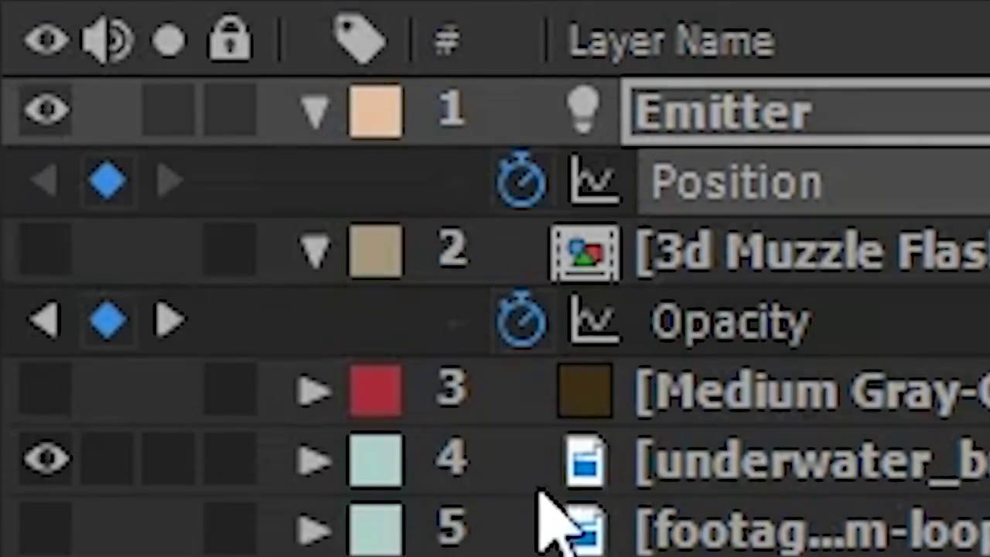
click(231, 459)
key(F2)
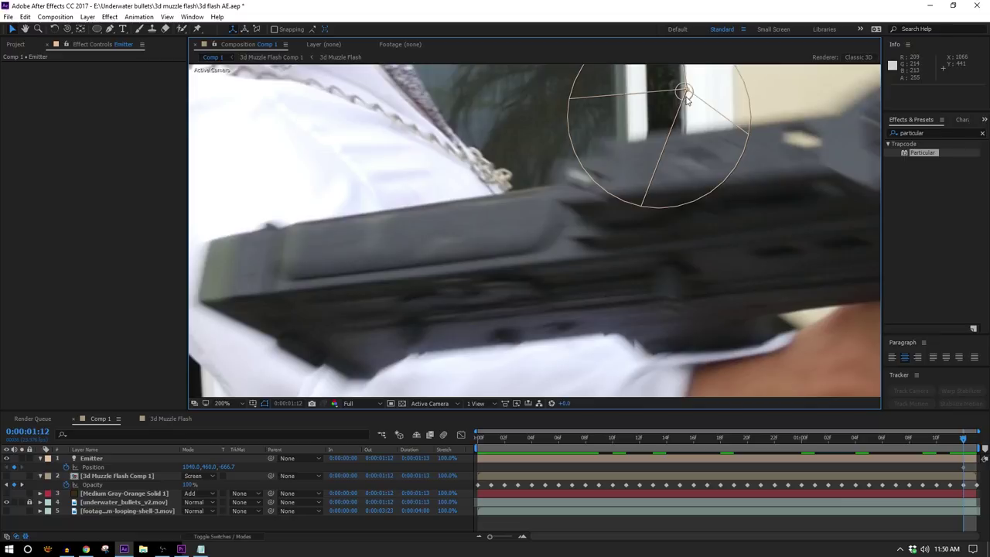
Place the Emitter light on the gun's ejection area at 0:00:01:12 and keyframe its position backward along the moving gun to 0:00:01:03
drag(685, 97, 549, 290)
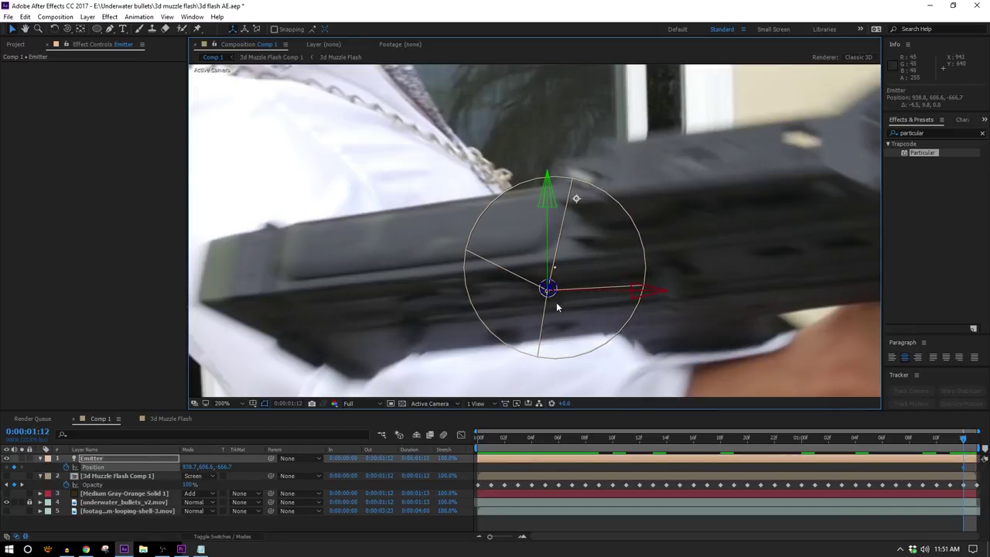
key(Page_Up)
key(Page_Up)
drag(546, 298, 348, 303)
key(Page_Down)
drag(448, 301, 448, 290)
key(Page_Up)
key(Page_Up)
drag(352, 309, 324, 163)
key(Page_Up)
key(Page_Up)
key(Page_Up)
key(Page_Up)
drag(341, 193, 400, 224)
drag(390, 193, 438, 204)
key(Page_Up)
key(Page_Up)
click(429, 202)
drag(396, 164, 395, 154)
key(Page_Up)
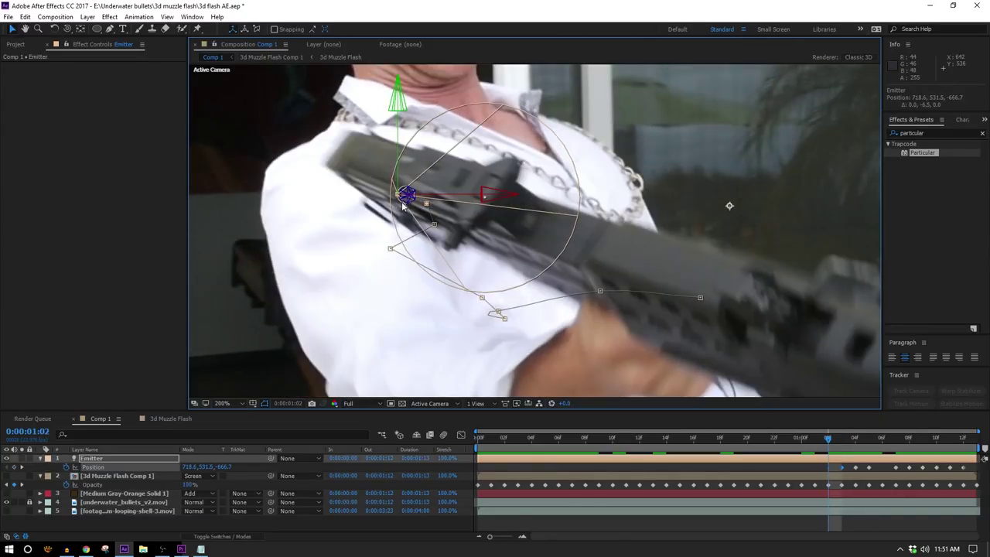
Continue keyframing the Emitter's position backward on the gun's ejection area from 0:00:01:02 to 0:00:00:17
key(Page_Up)
drag(402, 205, 370, 220)
key(Page_Up)
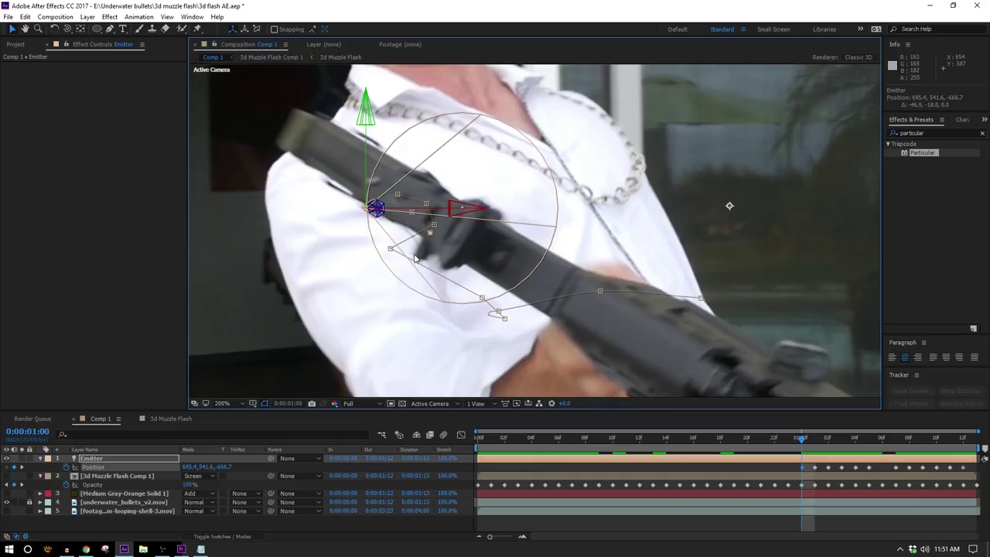
scroll(426, 270, up, 1)
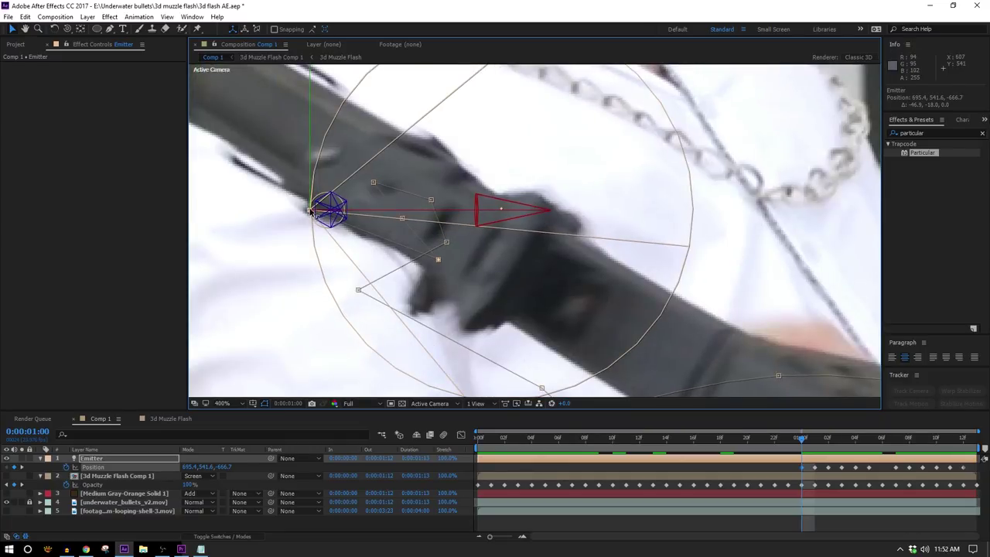
key(Page_Up)
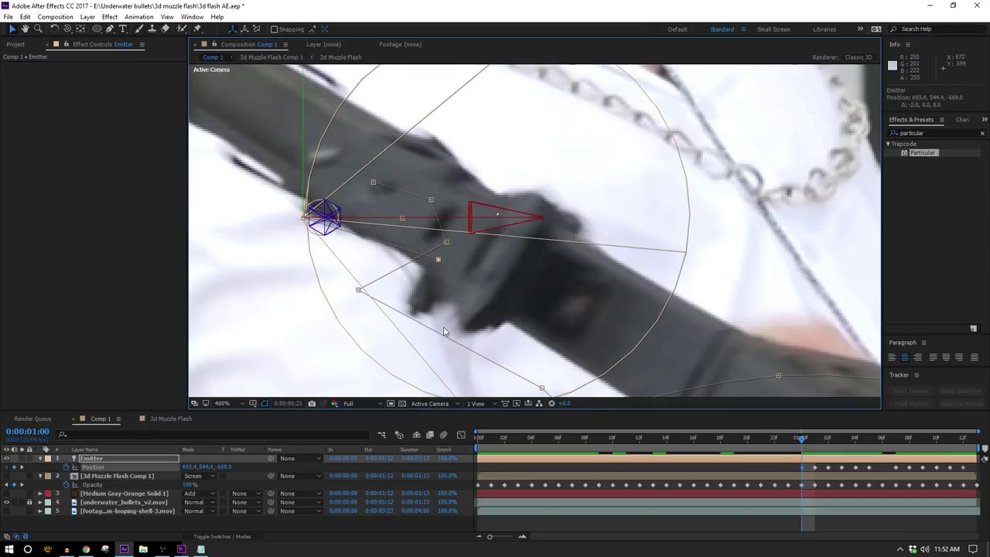
key(Page_Up)
key(Page_Up)
key(Page_Up)
key(Page_Up)
key(Page_Up)
key(Page_Up)
key(Page_Up)
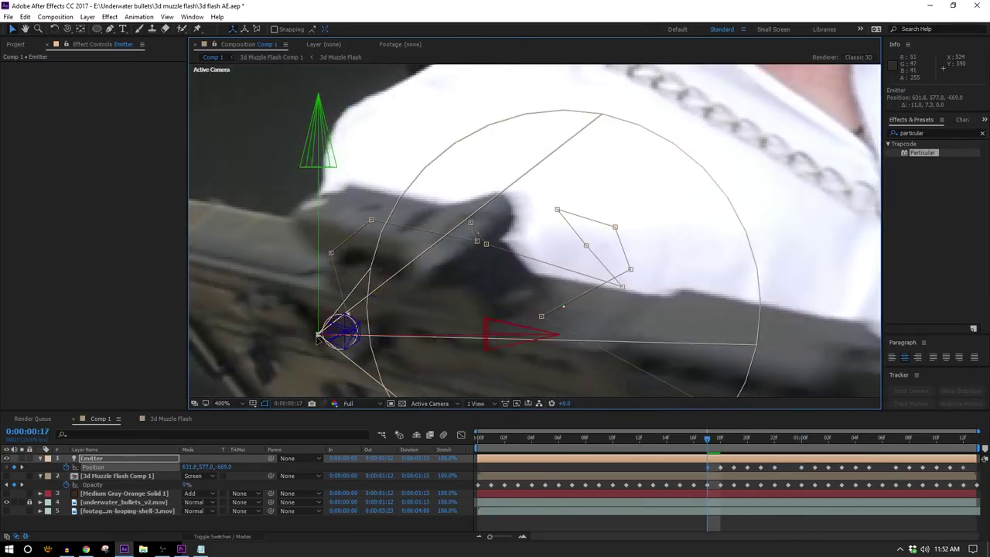
Keyframe the Emitter's position on the gun frame by frame backward from 0:00:00:17 to 0:00:00:08
key(Page_Up)
key(Page_Up)
key(Page_Up)
key(Page_Up)
key(Page_Up)
key(Page_Up)
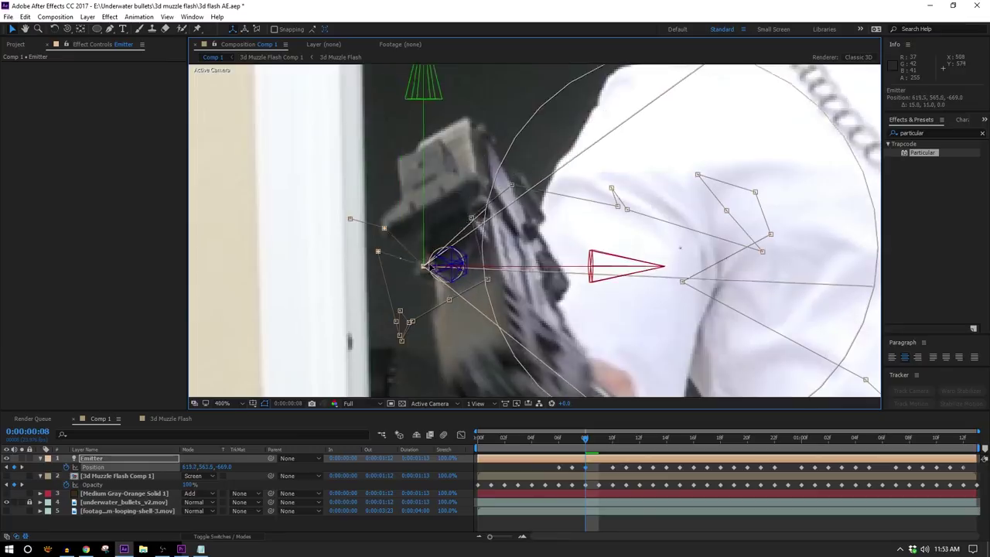
Complete the Emitter's position keyframes on the gun back to 0:00:00:00 and play the composition to check the tracking
key(Page_Down)
key(Page_Up)
key(Page_Up)
key(Page_Up)
key(Page_Up)
key(Page_Up)
key(Page_Down)
drag(356, 233, 334, 333)
key(Page_Up)
key(Page_Up)
key(Page_Up)
key(Page_Up)
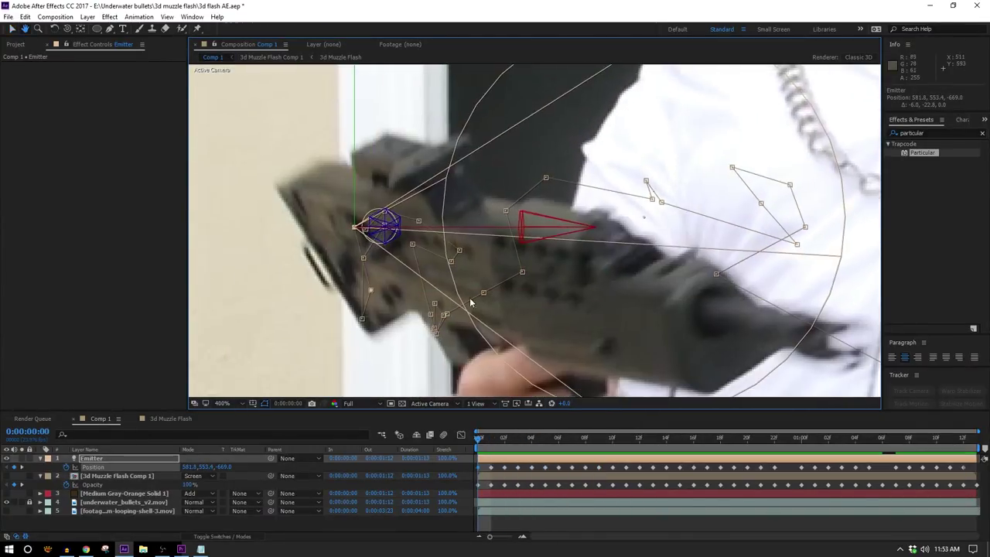
scroll(471, 298, down, 1)
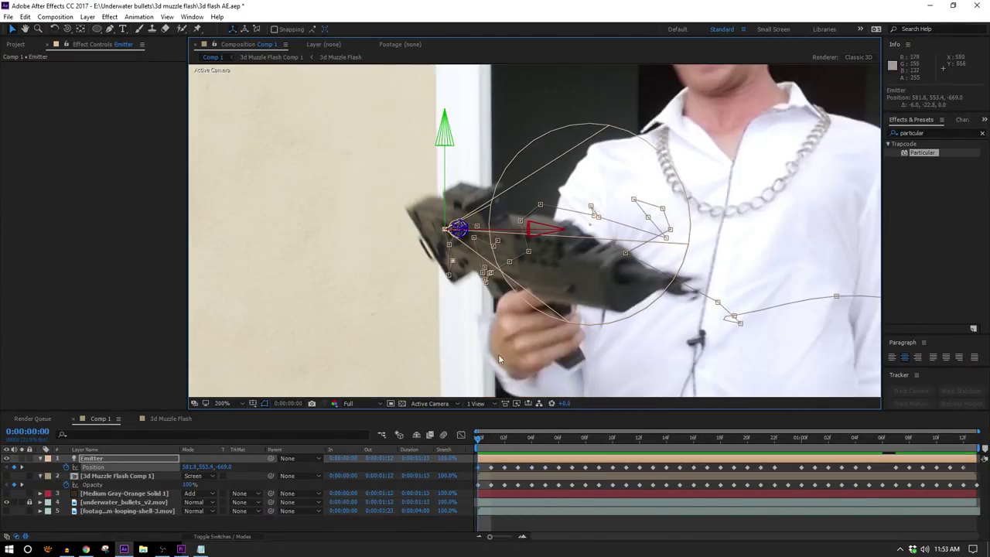
key(space)
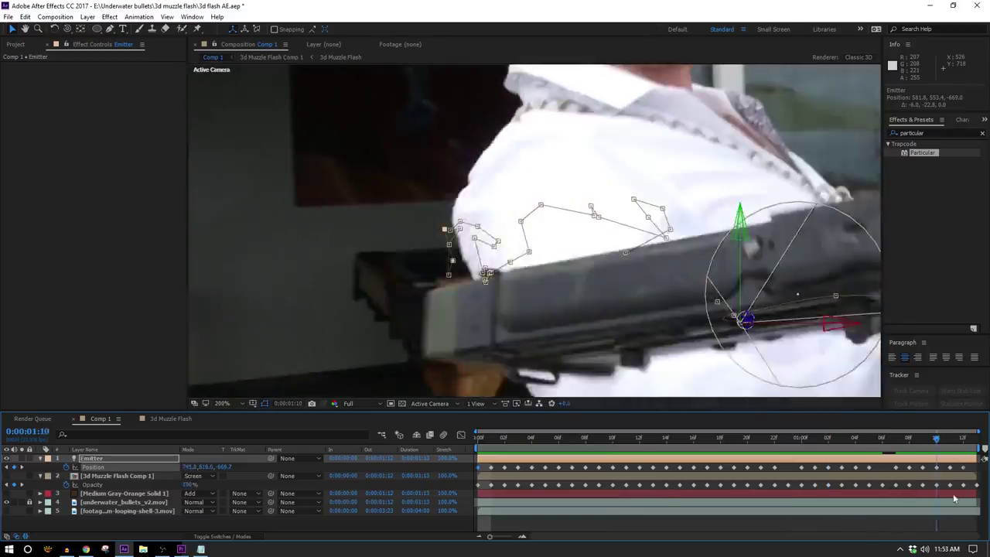
key(space)
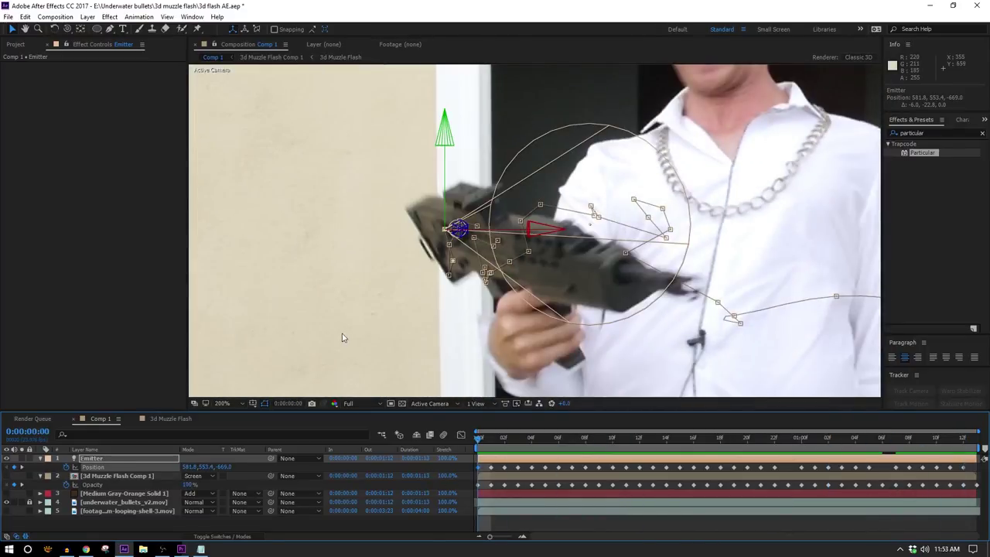
Enable Orientation keyframing on the Emitter at 0:00:00:00 and rotate the light to about 180.0°, 359.5°, 180.0°
key(r)
click(66, 467)
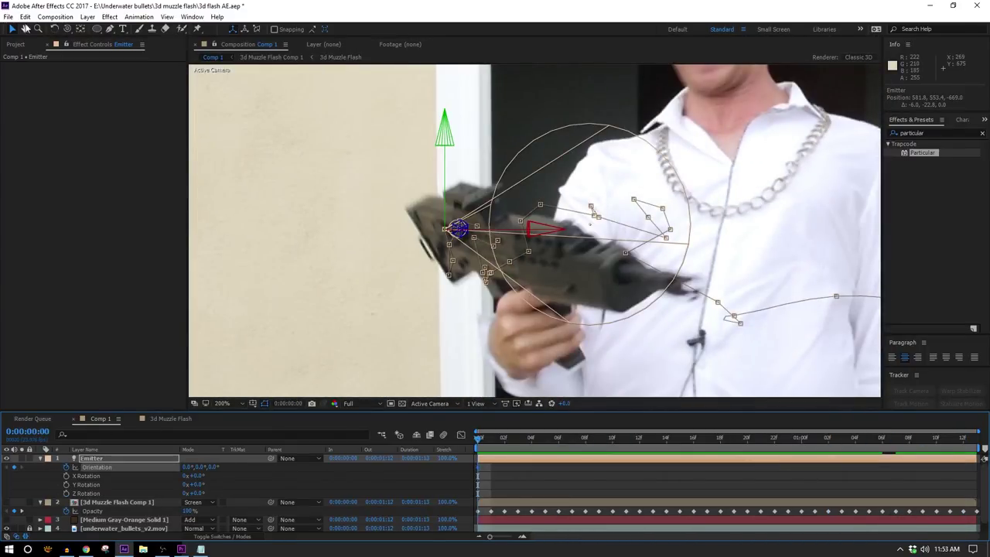
click(56, 28)
drag(444, 207, 246, 198)
Keyframe the Emitter's orientation along the gun's turn, about 270.5°, 303.6°, 206.3° at 0:00:00:05 and 273.8°, 304.6°, 209.0° at 0:00:00:12
click(545, 438)
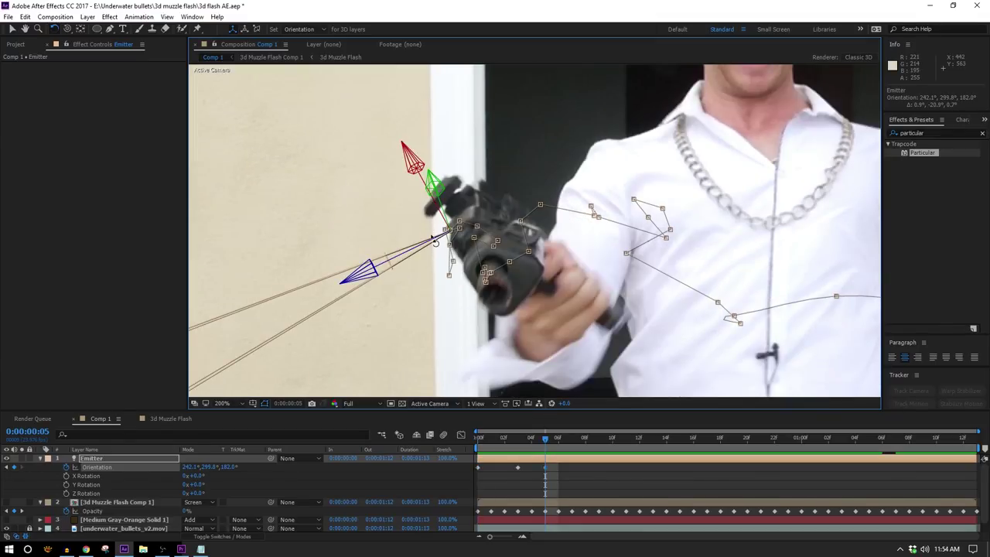
drag(440, 208, 430, 201)
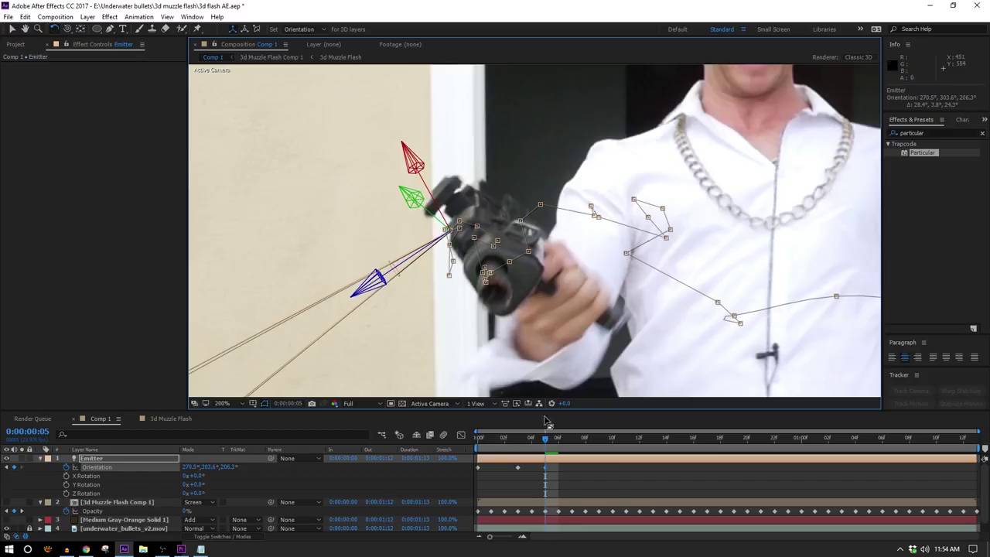
drag(545, 455, 644, 459)
drag(471, 256, 464, 249)
scroll(506, 308, down, 1)
drag(506, 308, 470, 230)
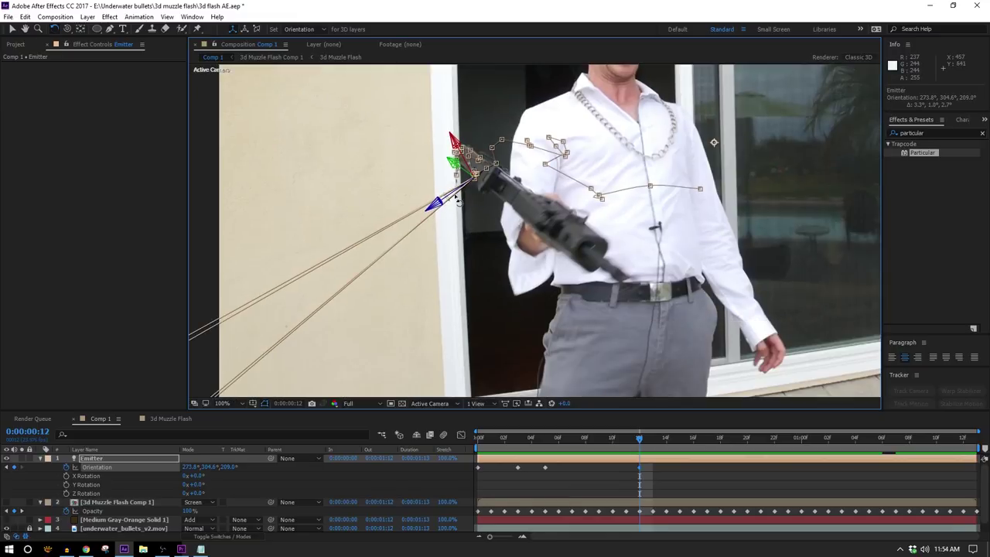
drag(584, 446, 180, 447)
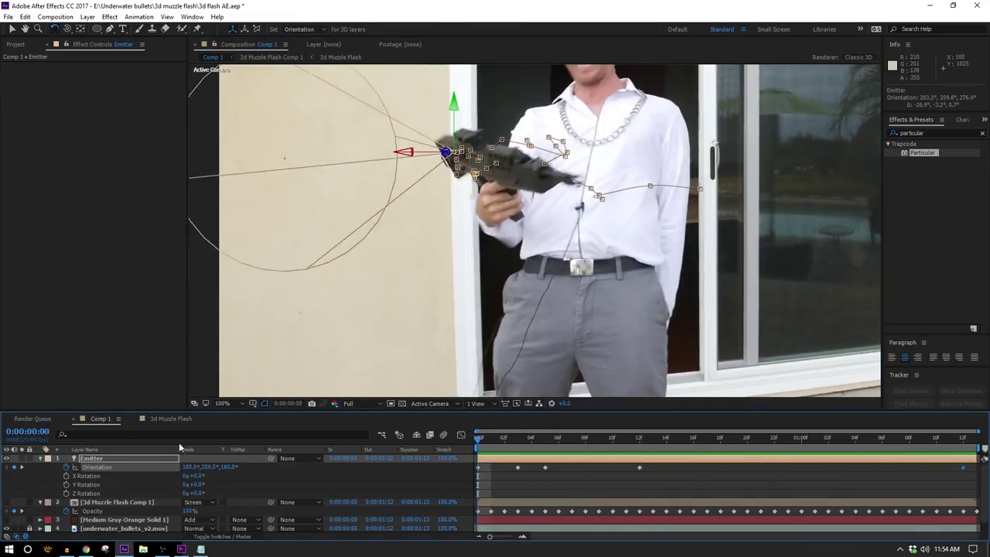
click(40, 459)
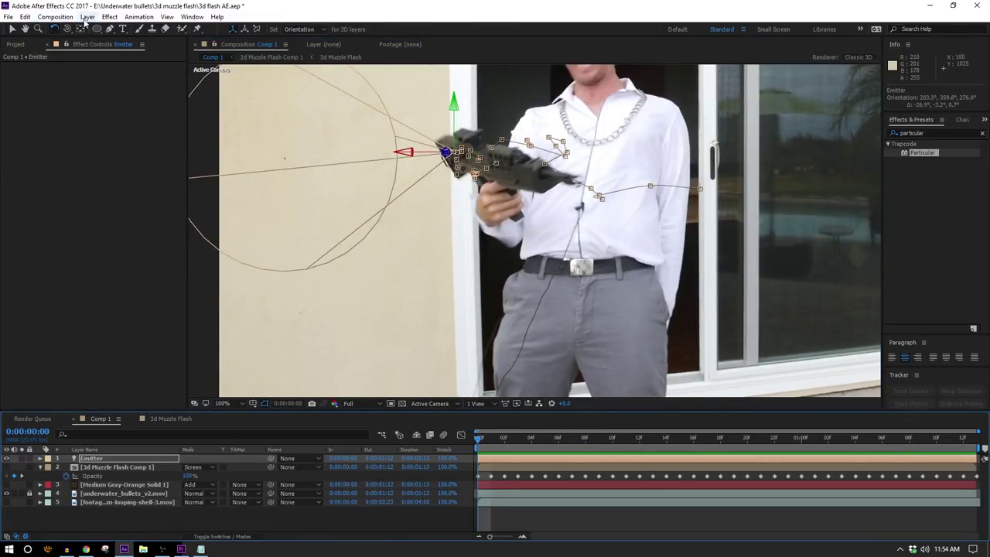
Create a black 1920 x 1080 solid layer named Particular and apply the Trapcode Particular effect to it
click(87, 16)
mouse_move(116, 29)
click(287, 39)
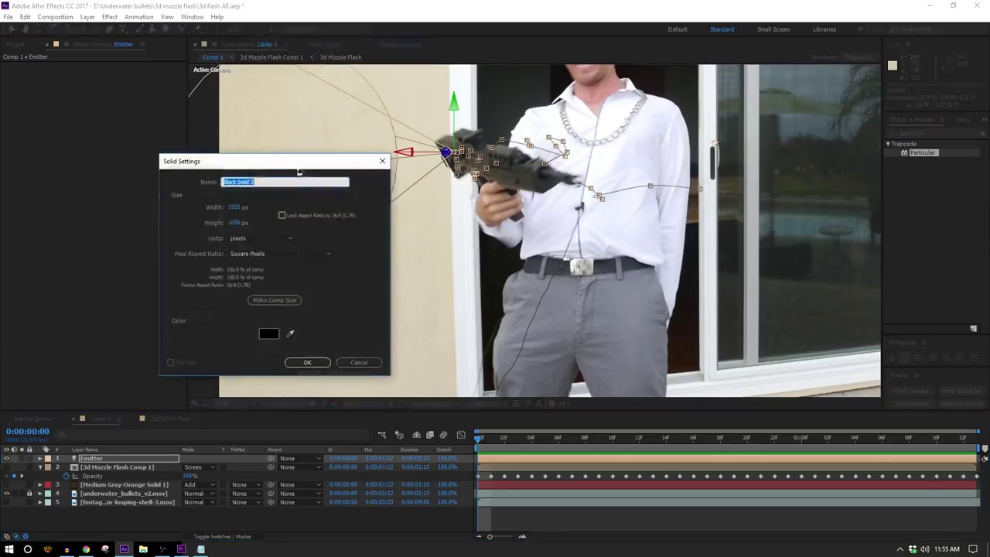
click(307, 362)
drag(922, 152, 656, 222)
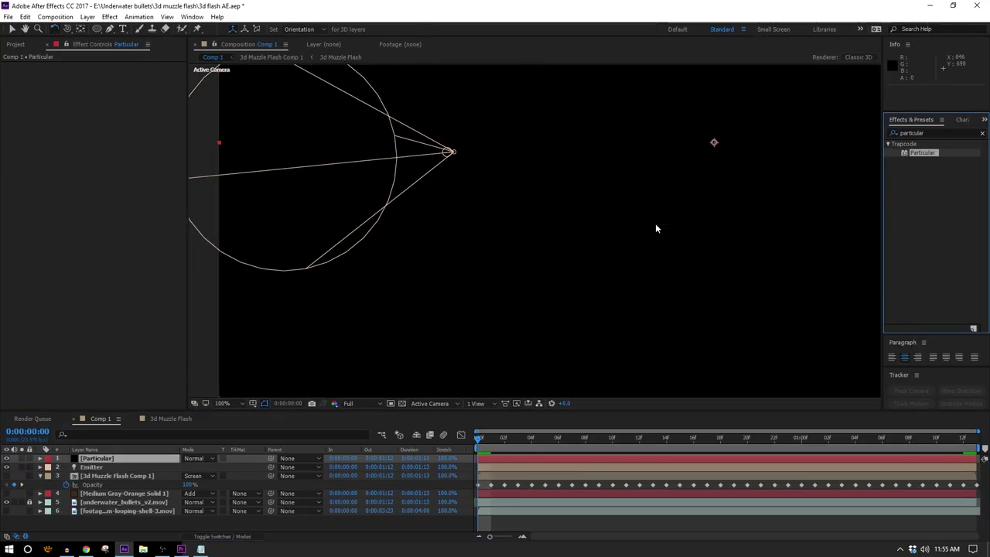
Fit the composition in the viewer and set Particular's Particles/sec to 50
drag(495, 439, 472, 426)
click(228, 402)
click(247, 168)
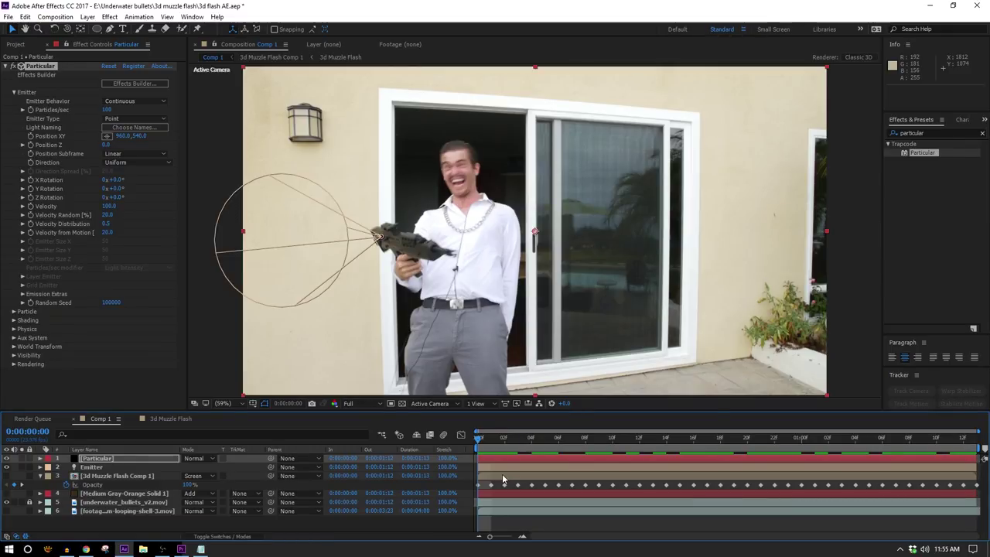
click(124, 100)
click(109, 109)
text(50)
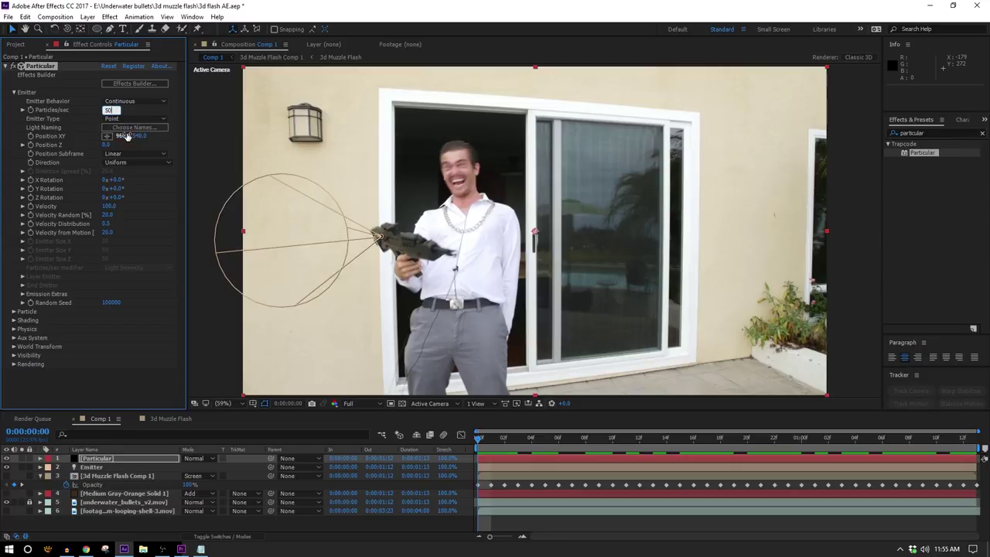
key(Return)
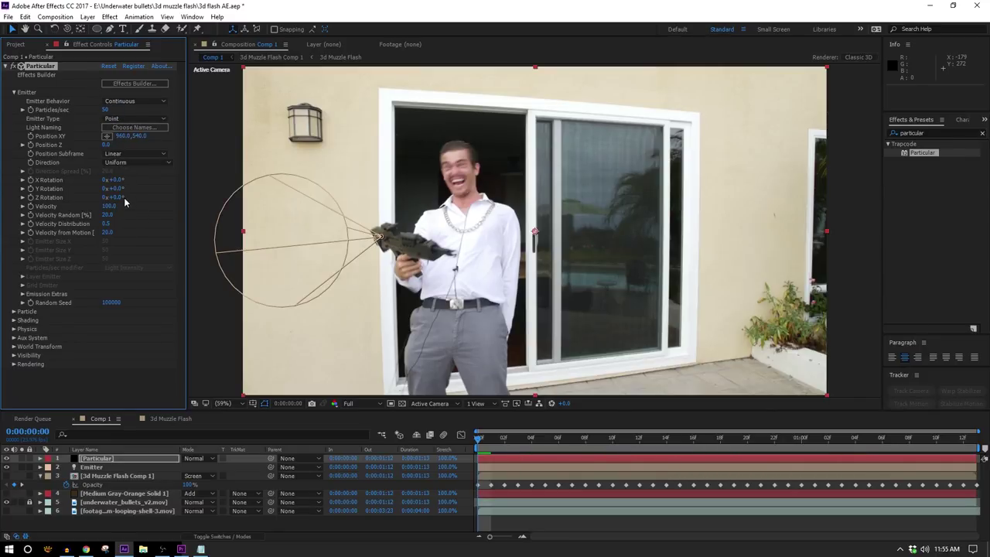
Set Particular's Emitter Type to Light(s) and preview the particles over the footage
click(119, 118)
click(147, 175)
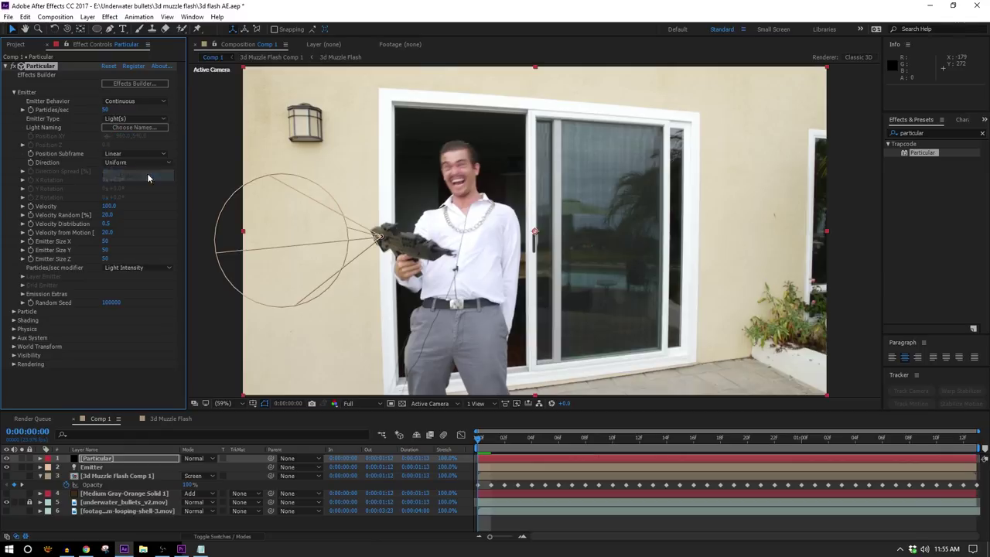
key(space)
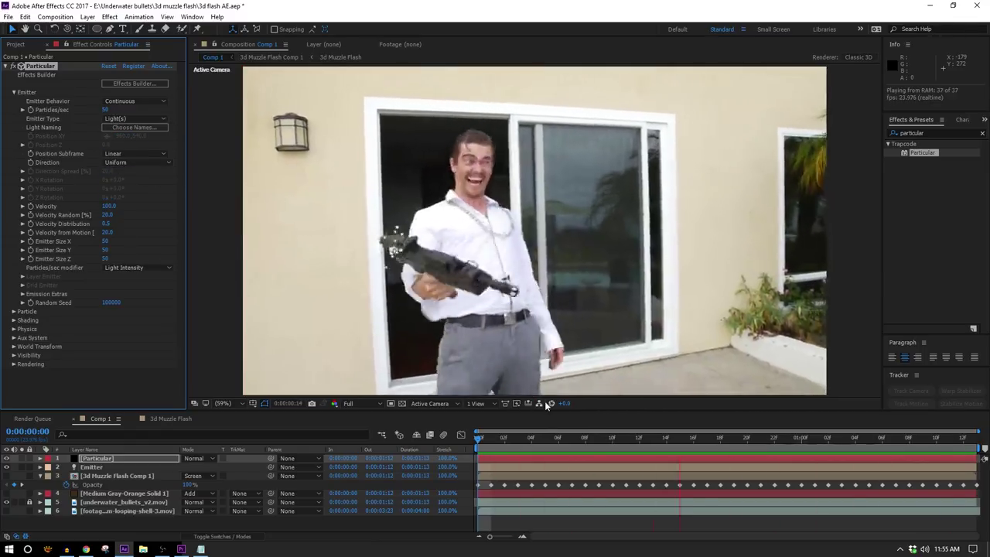
Solo the Particular layer, set the emitter Direction to Directional and preview the particle stream
click(22, 458)
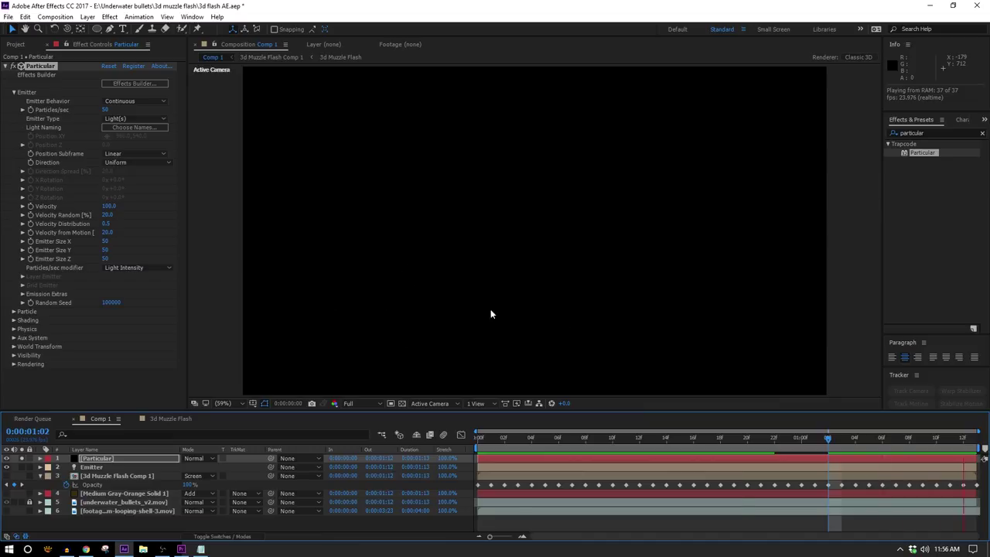
key(space)
click(120, 163)
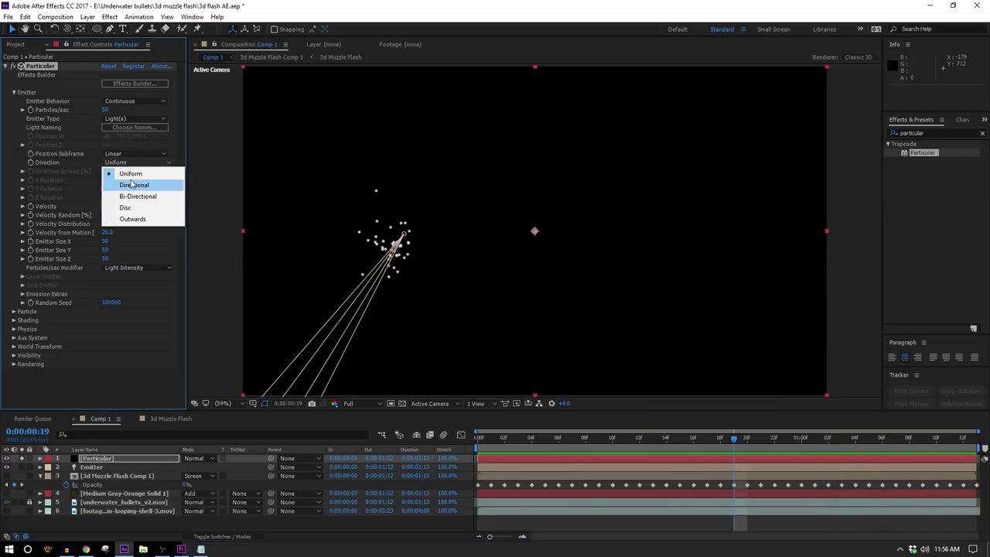
click(132, 186)
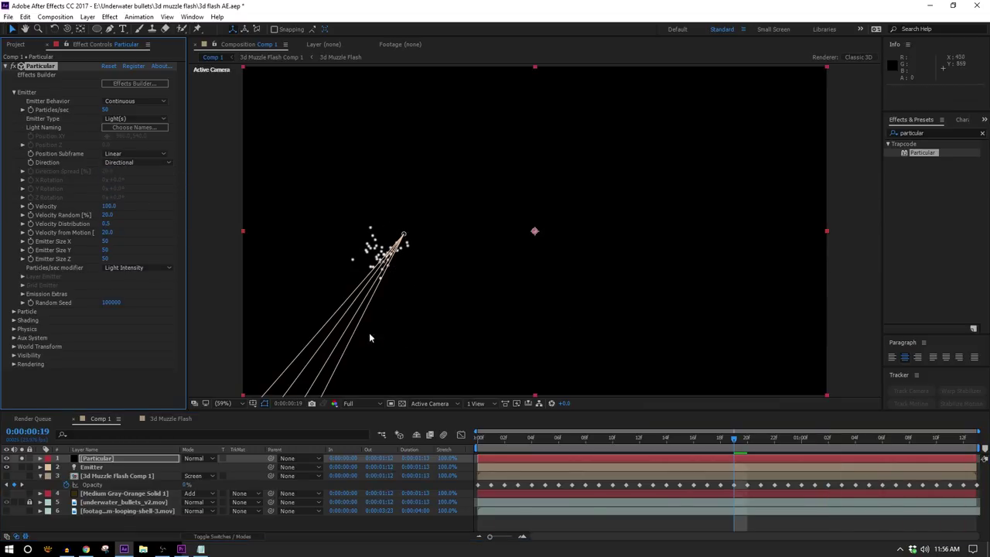
key(space)
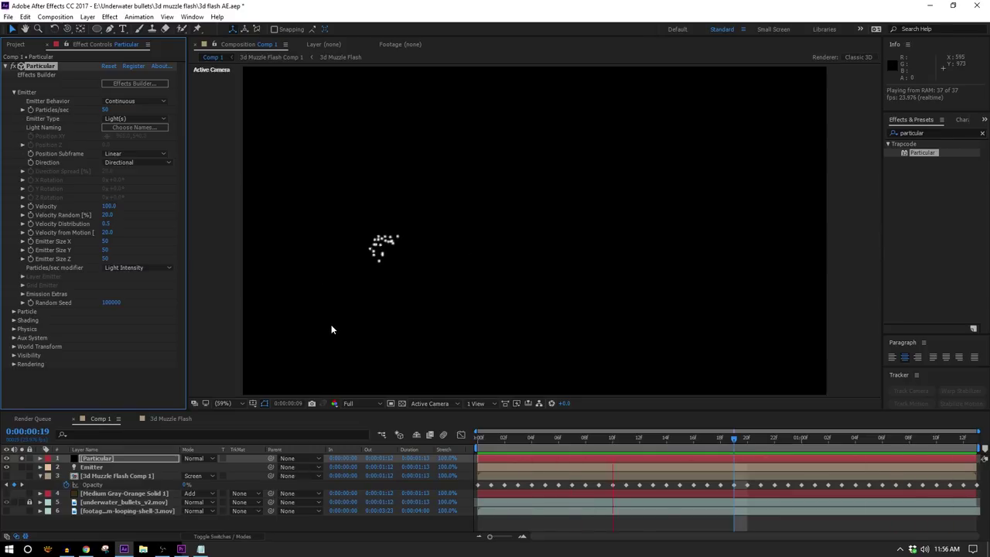
Set Particular's Emitter Size X and Emitter Size Y to 0 and preview the particle stream
key(space)
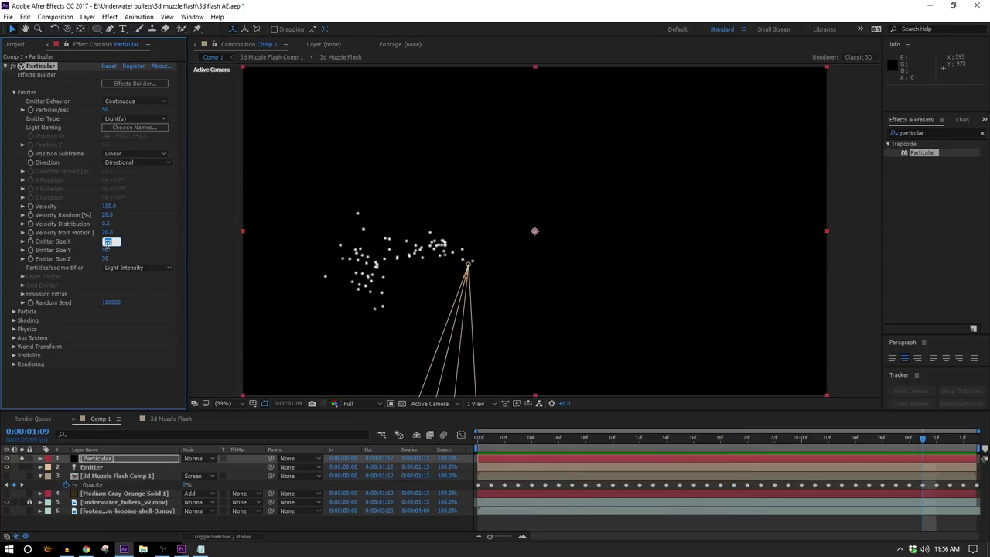
key(Tab)
text(0)
key(Tab)
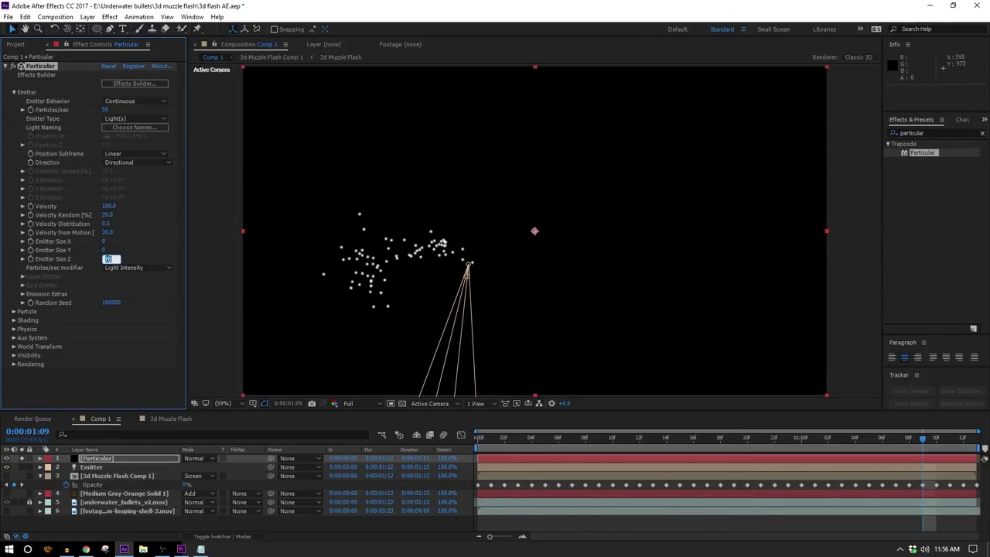
key(Return)
key(space)
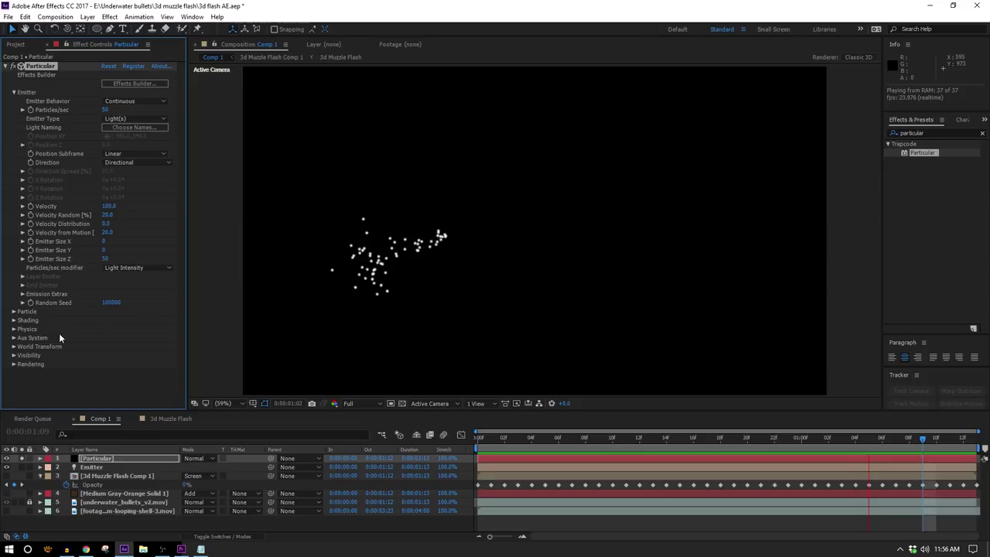
Set Particular's Physics Gravity to 560 and preview the falling particles
click(12, 329)
drag(107, 346, 140, 356)
key(space)
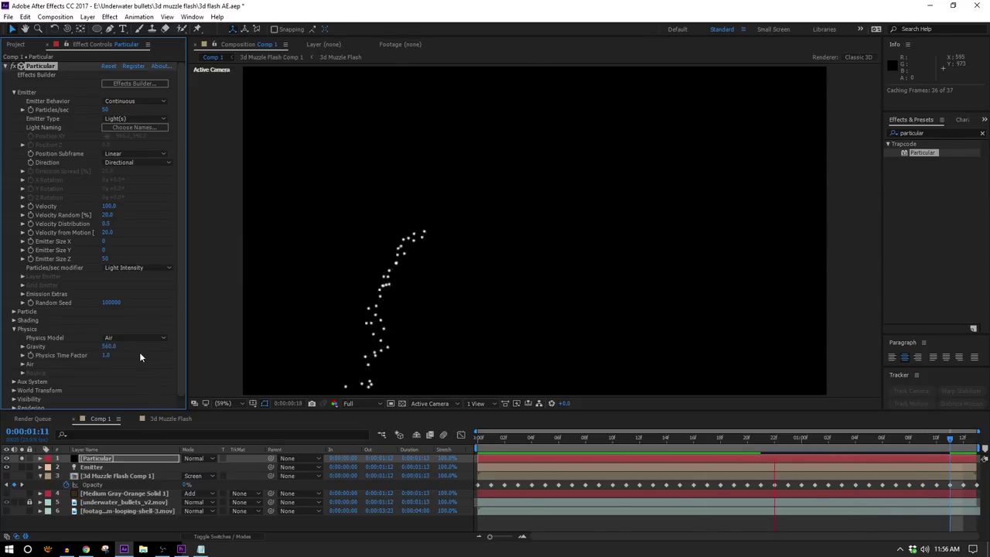
Raise the emitter Velocity to 240 and preview the particle arc
click(110, 206)
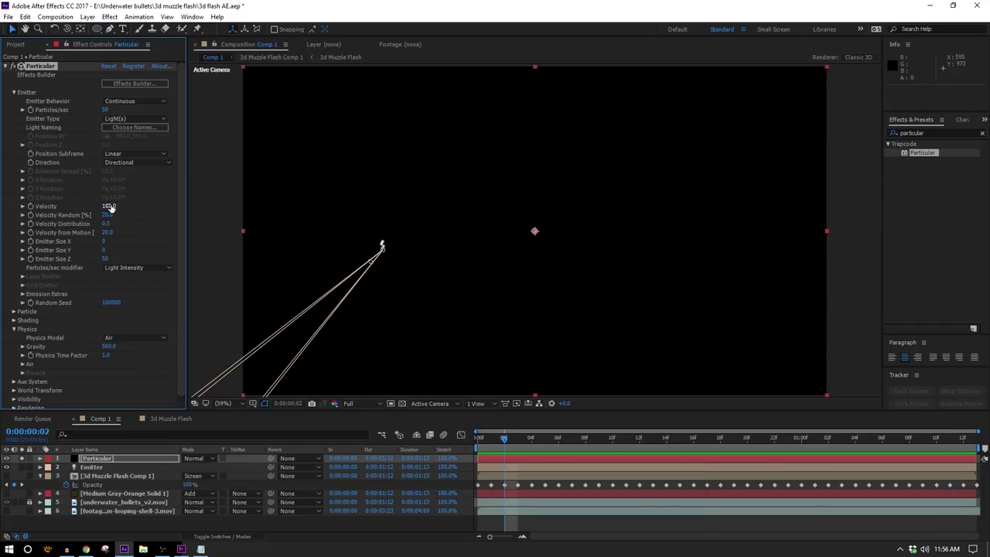
drag(126, 209, 79, 204)
key(space)
key(space)
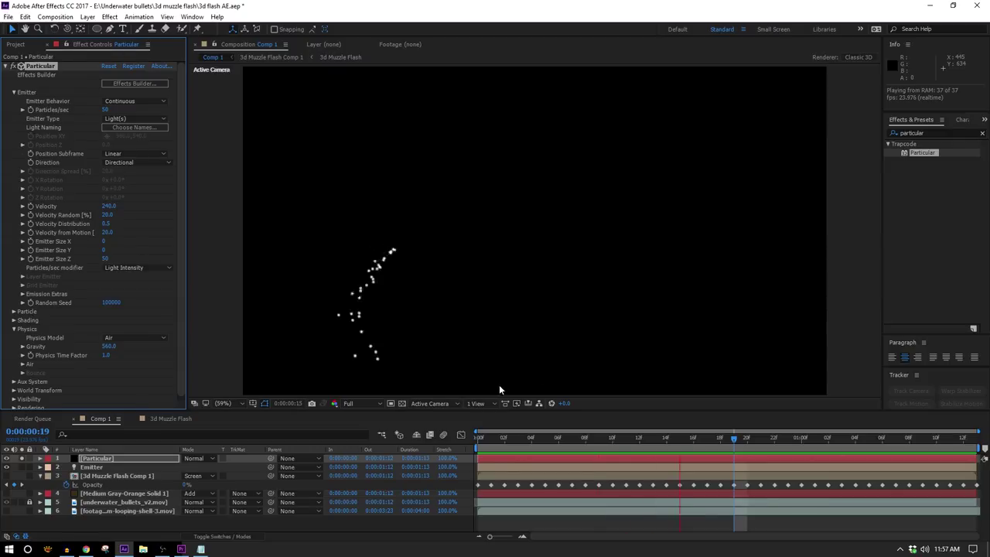
key(space)
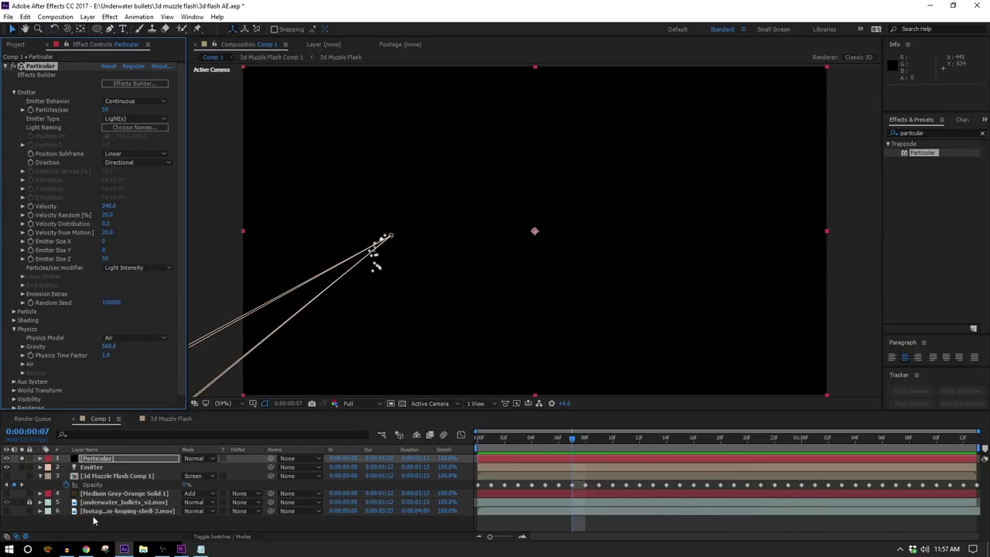
Solo the underwater_bullets_v2.mov layer alongside Particular and set the Particle Type to Sprite
click(21, 503)
scroll(96, 323, down, 1)
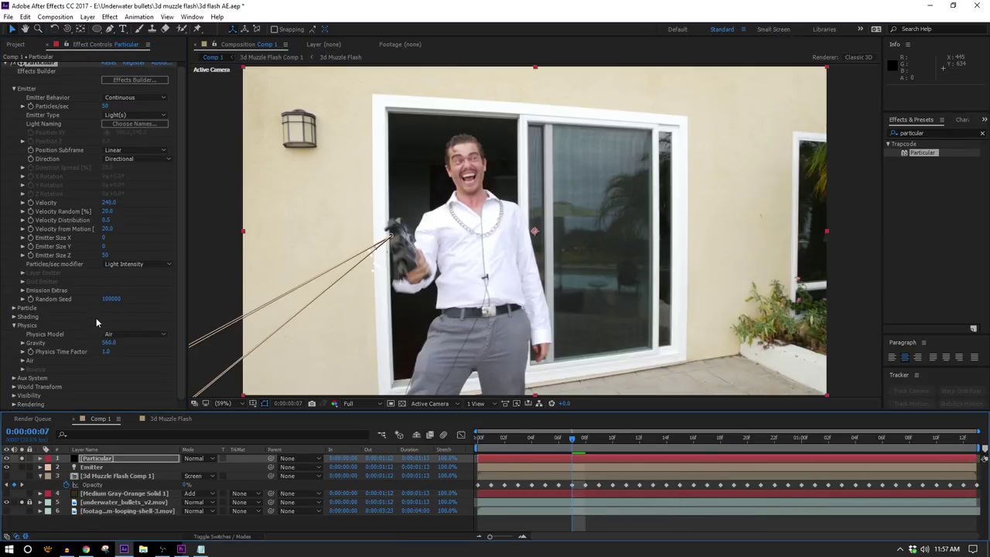
click(13, 308)
scroll(15, 309, down, 5)
click(144, 239)
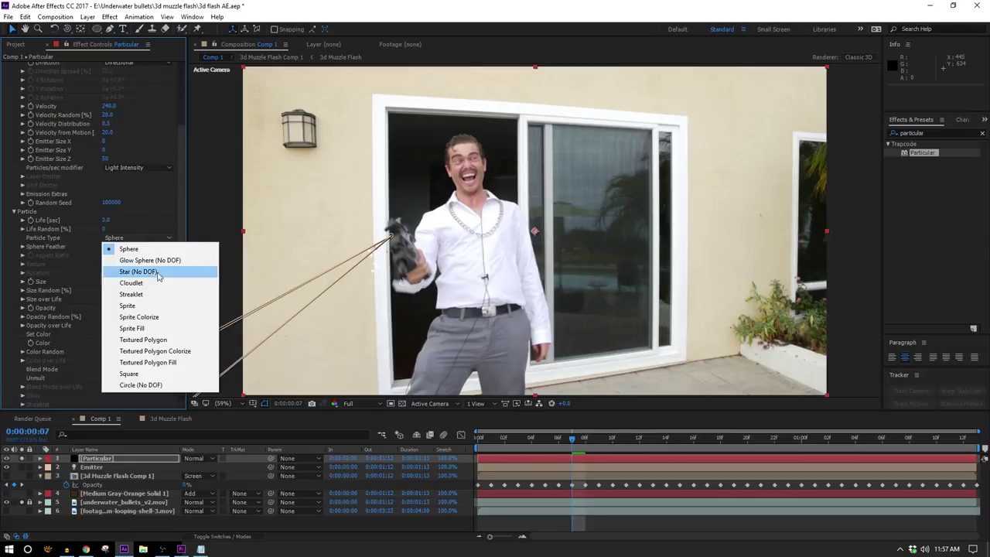
click(169, 305)
Use the footagecrate-300mm-looping-shell-3.mov layer as the sprite texture and accept the layer size warning
click(23, 264)
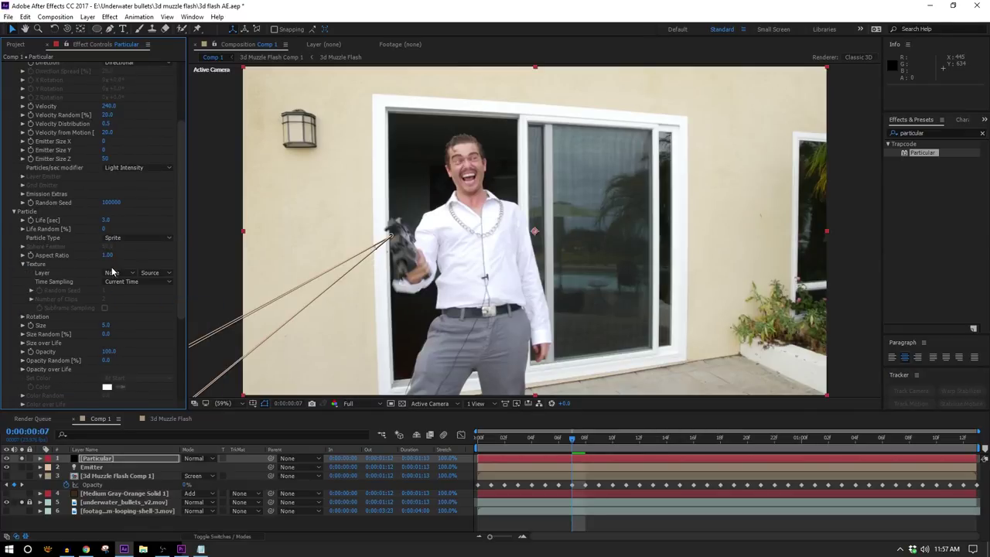
click(113, 273)
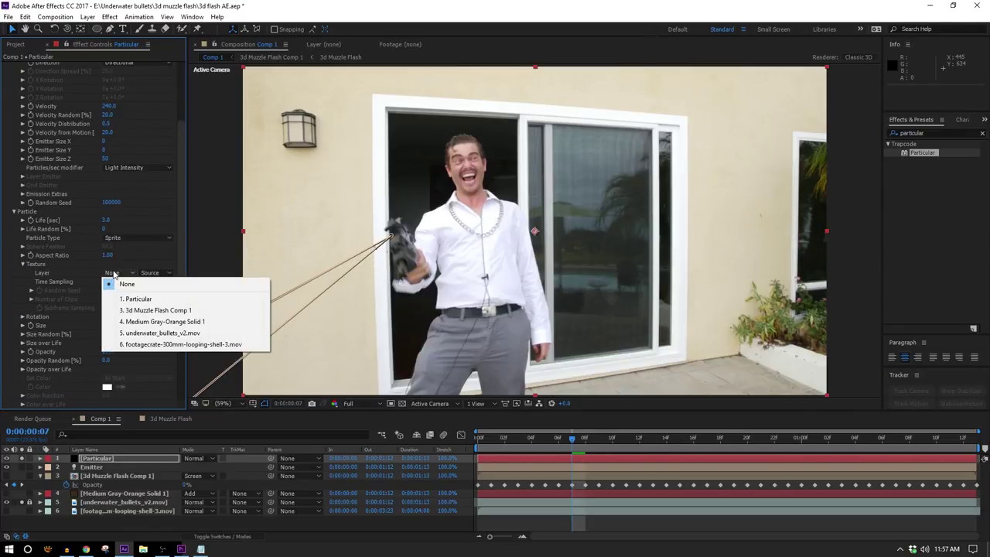
click(170, 344)
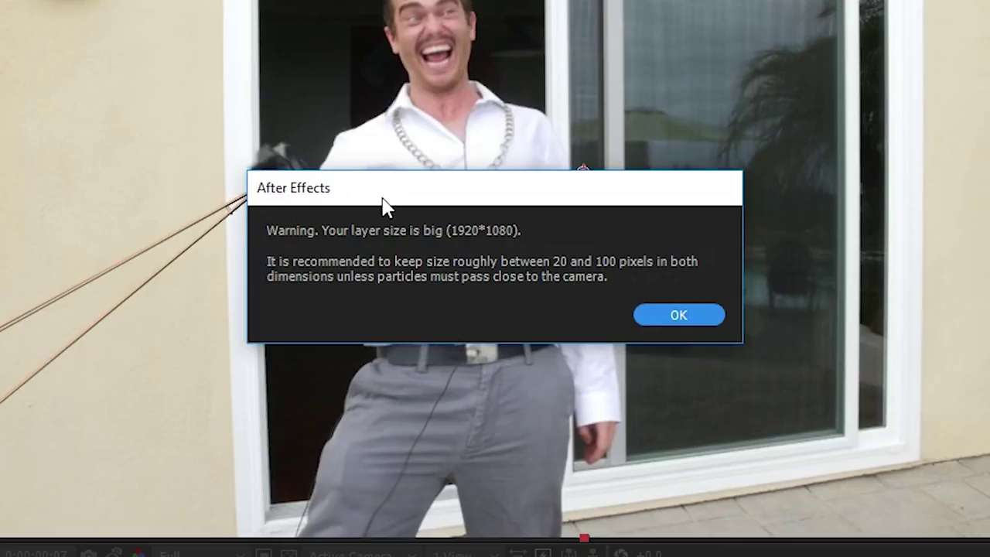
drag(383, 198, 232, 104)
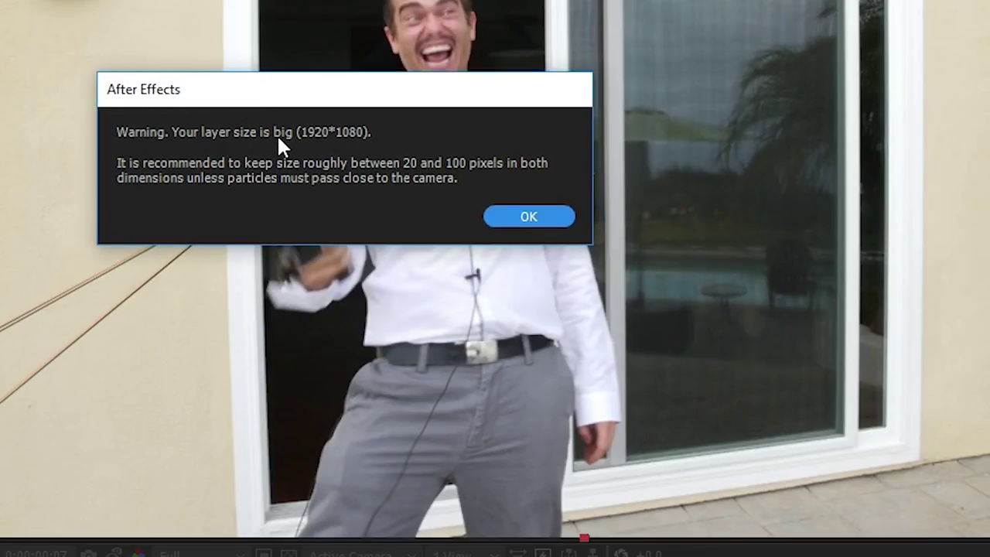
click(516, 221)
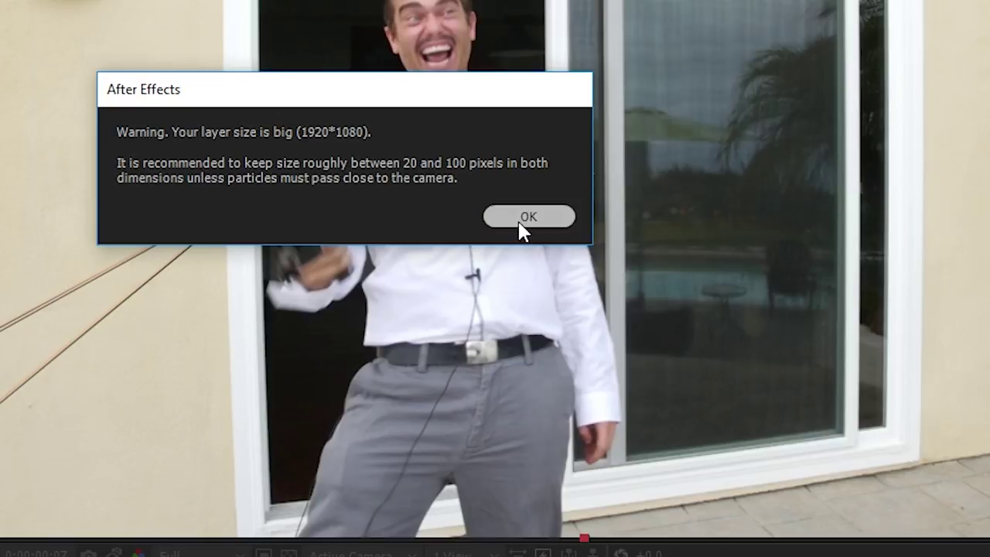
click(678, 314)
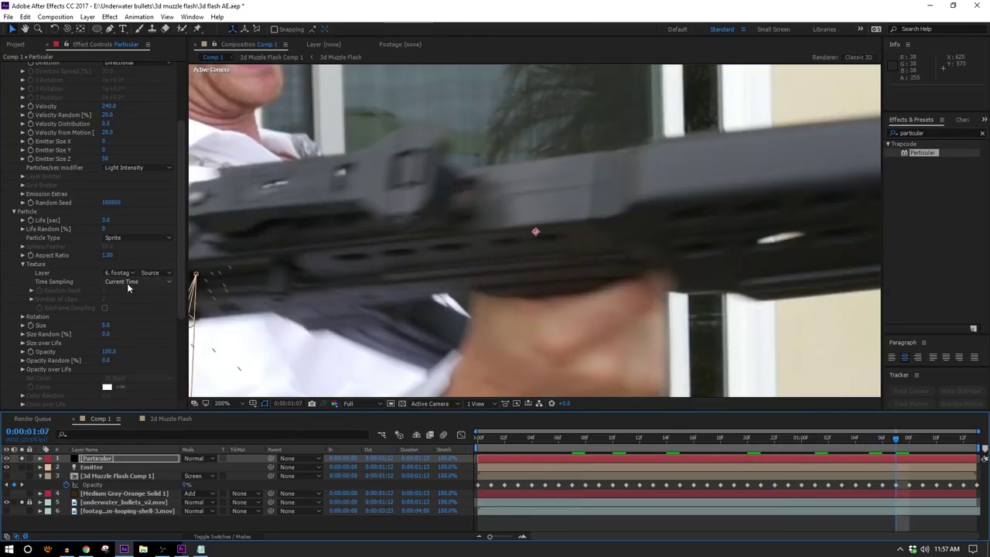
Set the particle Size to 85 and the texture Time Sampling to Random - Loop
click(129, 285)
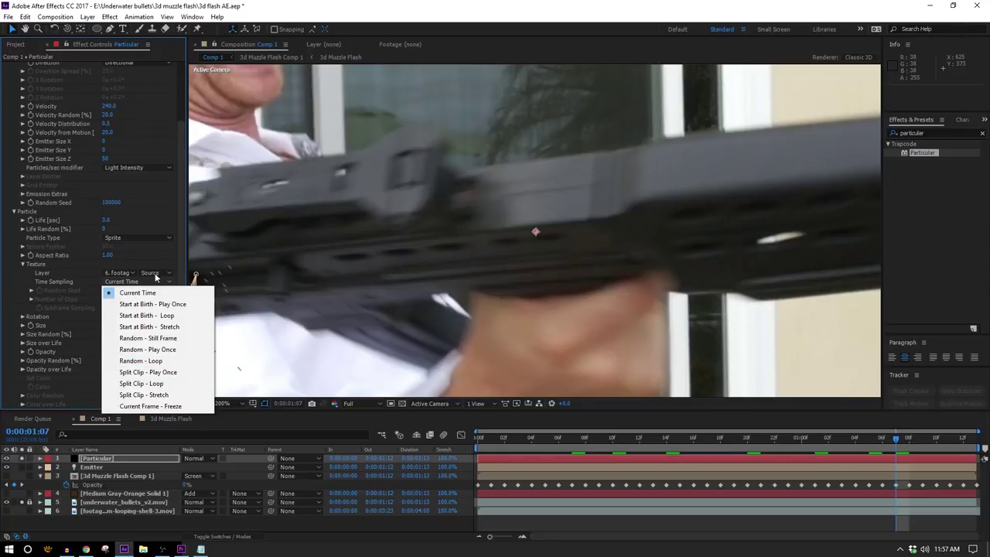
click(98, 205)
drag(108, 219, 119, 217)
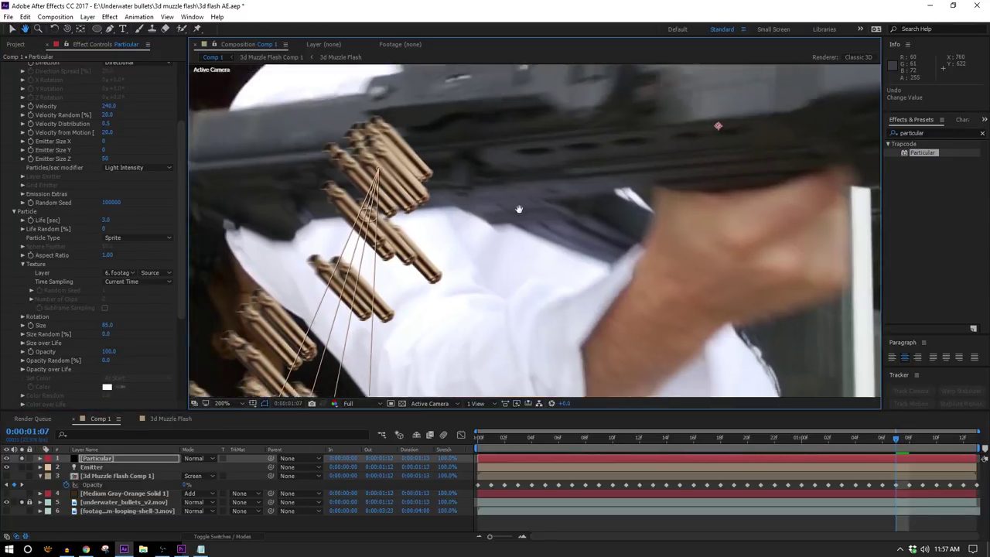
drag(519, 209, 535, 205)
click(122, 283)
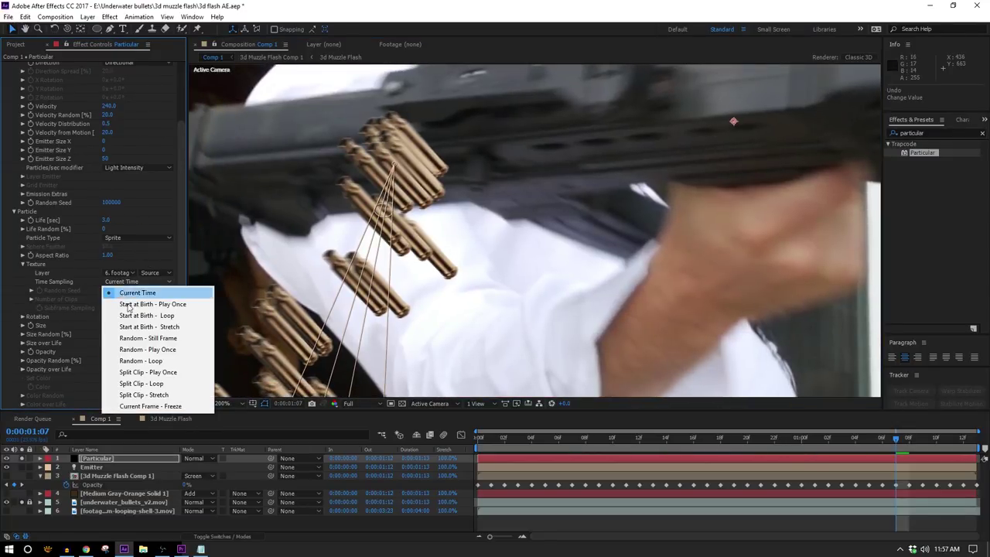
click(153, 358)
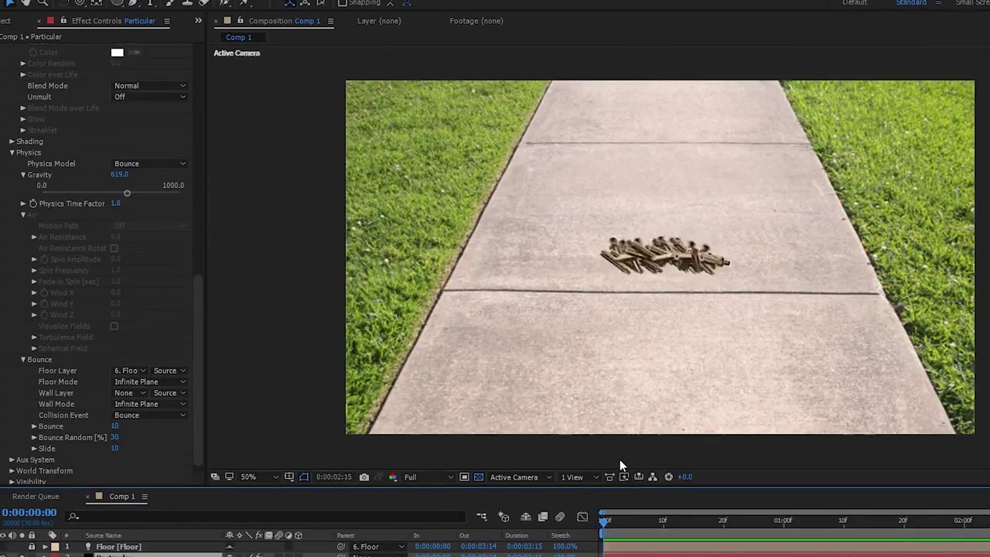
In the sidewalk shell composition, set the texture Time Sampling to Random - Still Frame and preview the shells
scroll(154, 245, up, 5)
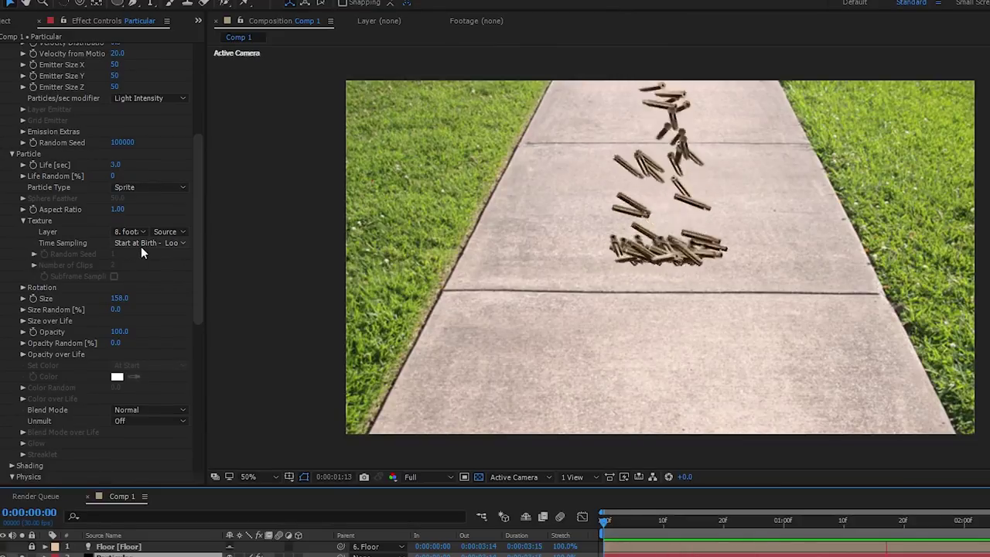
click(142, 243)
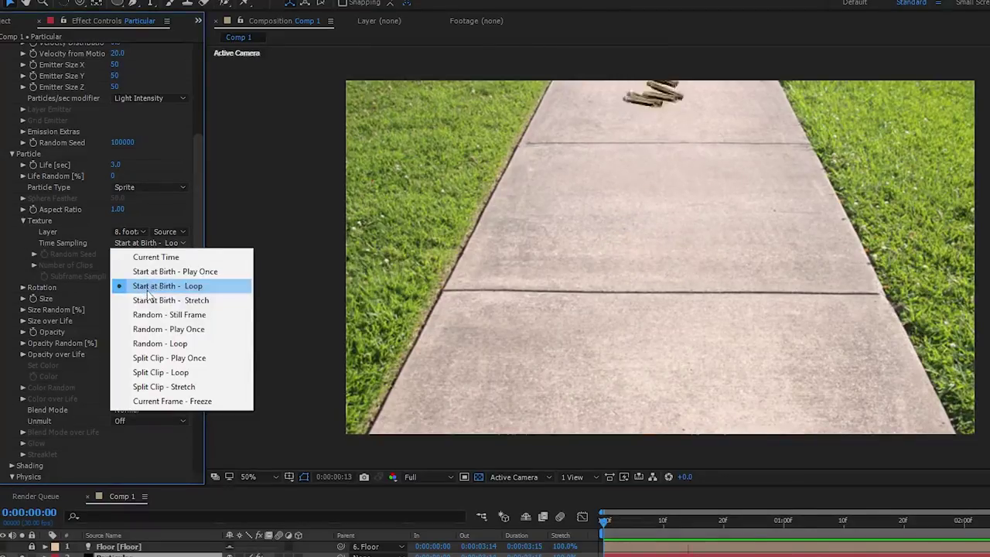
click(154, 314)
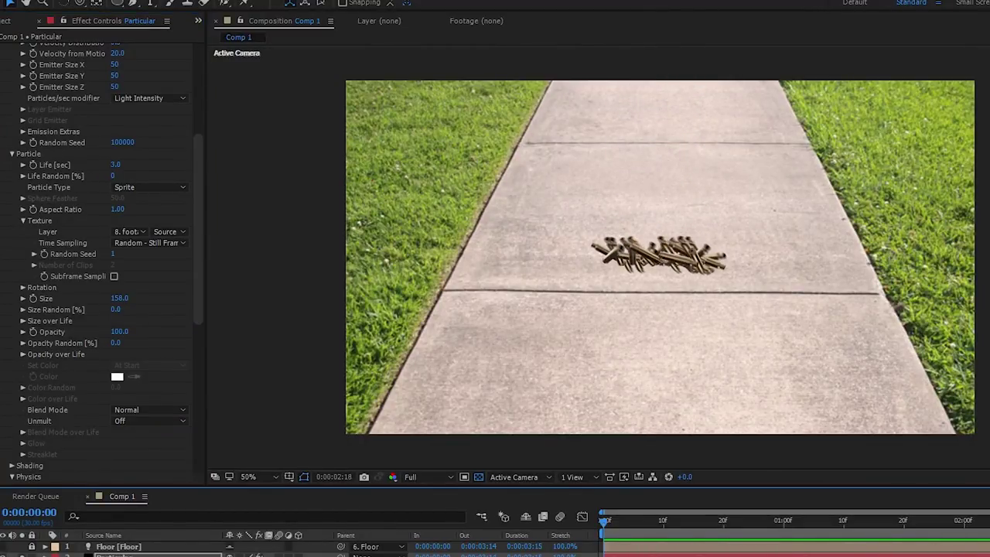
key(space)
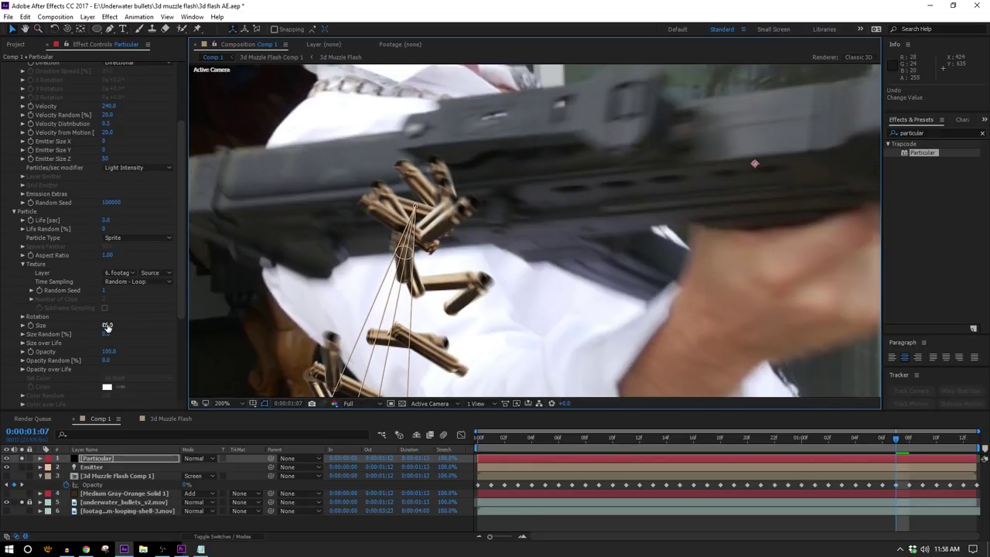
Keyframe the particle Size at 58 on 0:00:01:07 and 27 on 0:00:00:04, and preview the shells over the footage
mouse_move(106, 325)
mouse_down()
mouse_move(62, 321)
mouse_move(98, 331)
mouse_up()
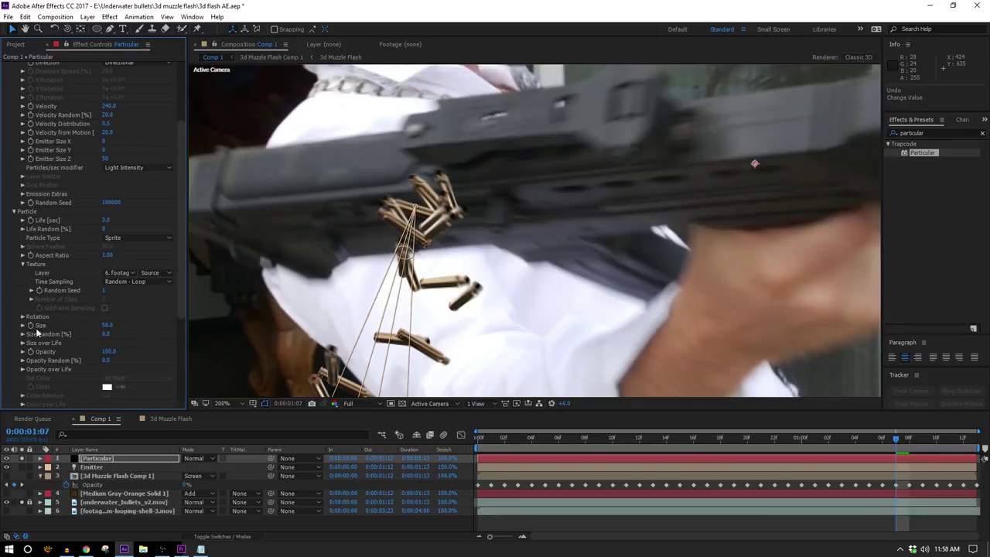
drag(937, 442, 966, 440)
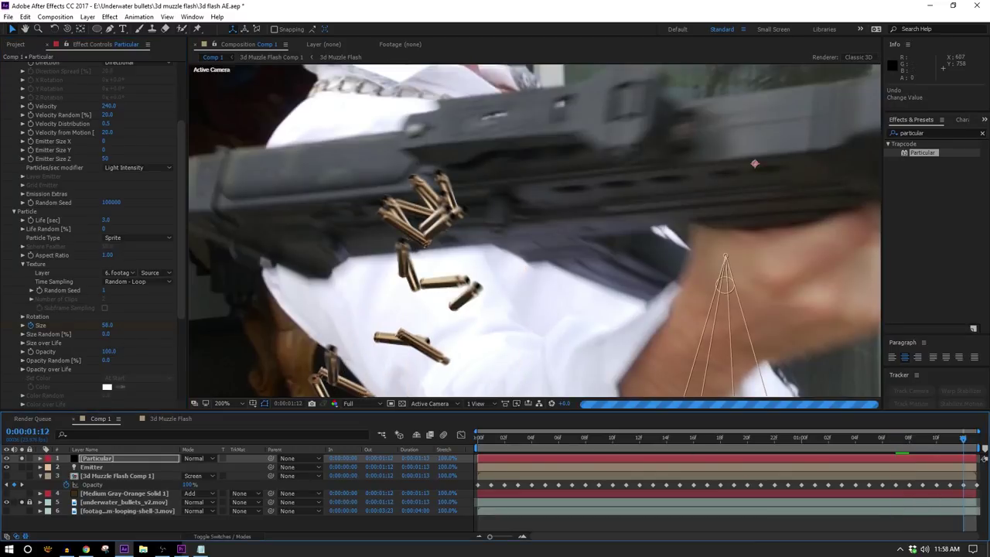
drag(460, 366, 307, 298)
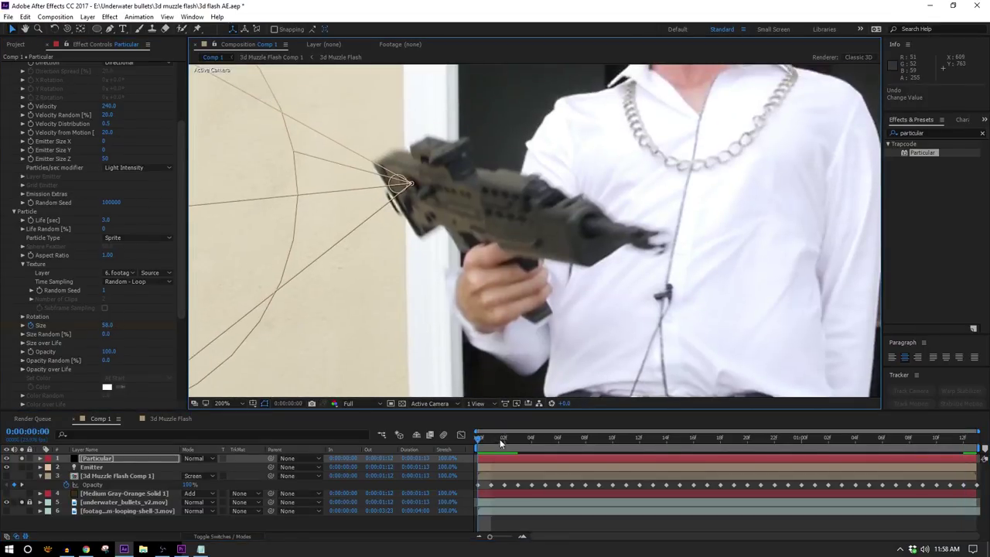
drag(501, 442, 530, 439)
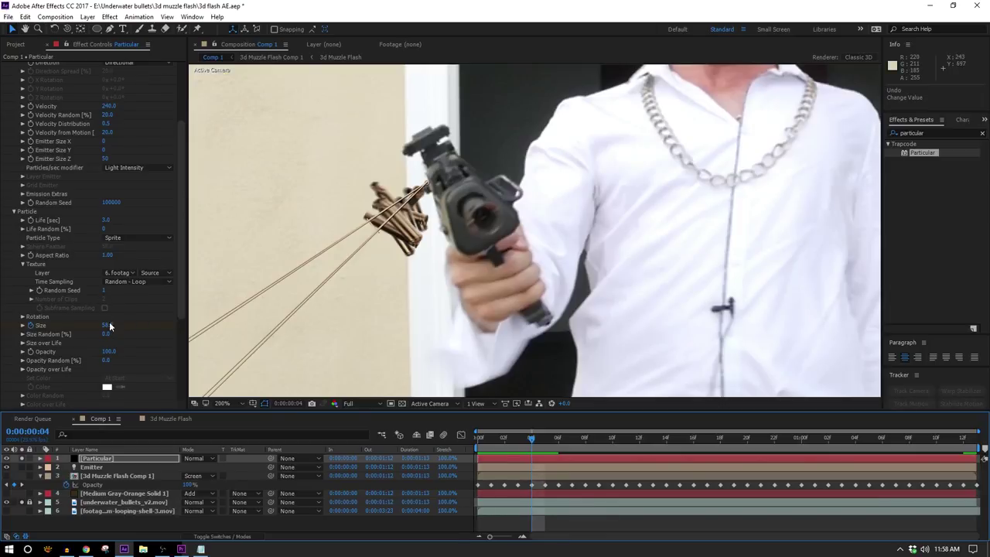
drag(110, 327, 92, 324)
scroll(473, 366, down, 4)
key(space)
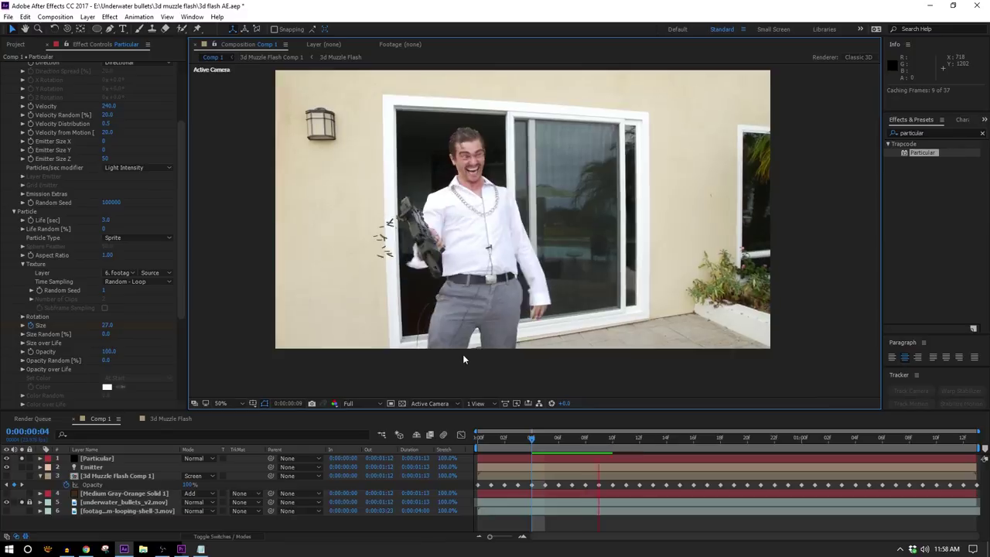
key(space)
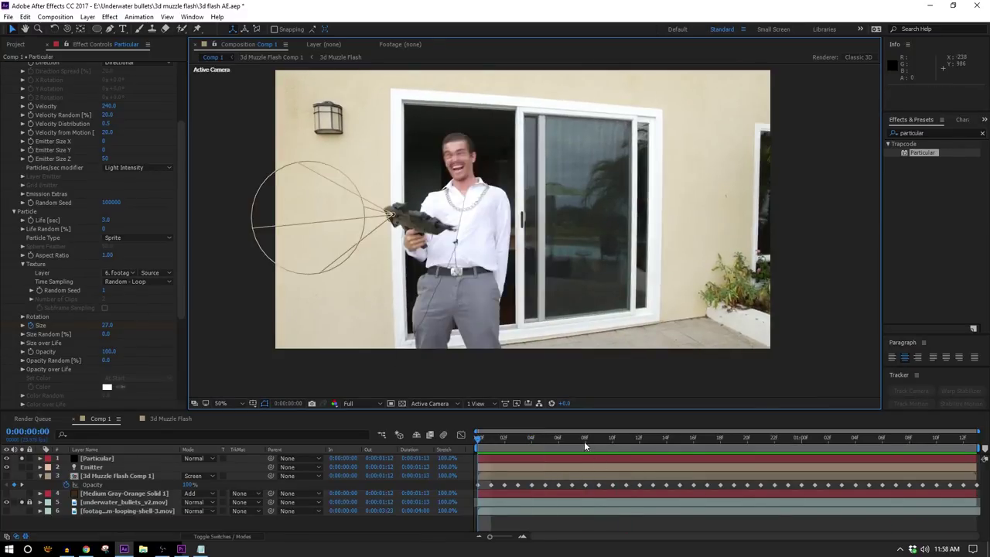
key(space)
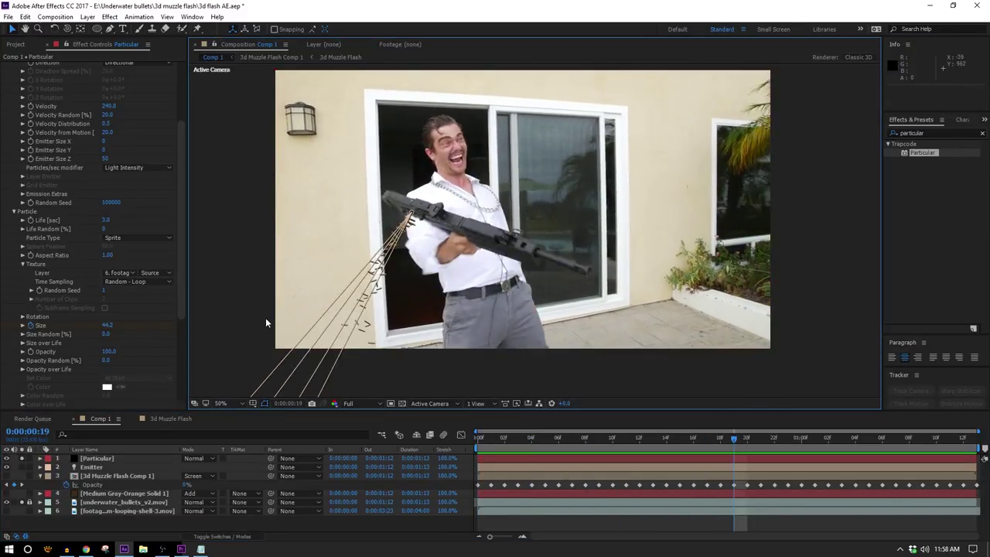
Enable motion blur for the Particular layer and the composition, and check the shells up to frame 0:00:00:20
scroll(314, 324, up, 2)
scroll(314, 323, down, 1)
scroll(314, 323, up, 1)
drag(314, 324, 755, 279)
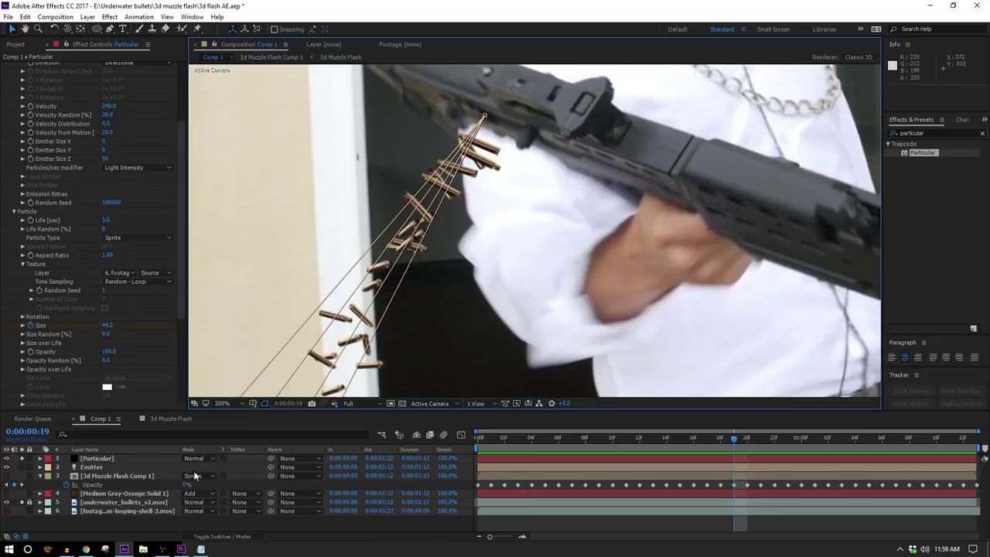
key(F4)
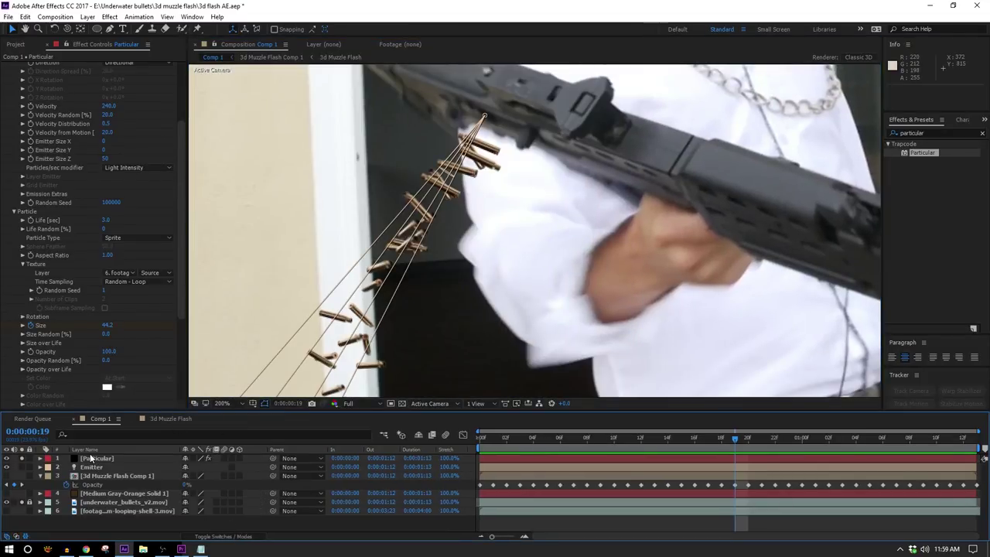
click(94, 458)
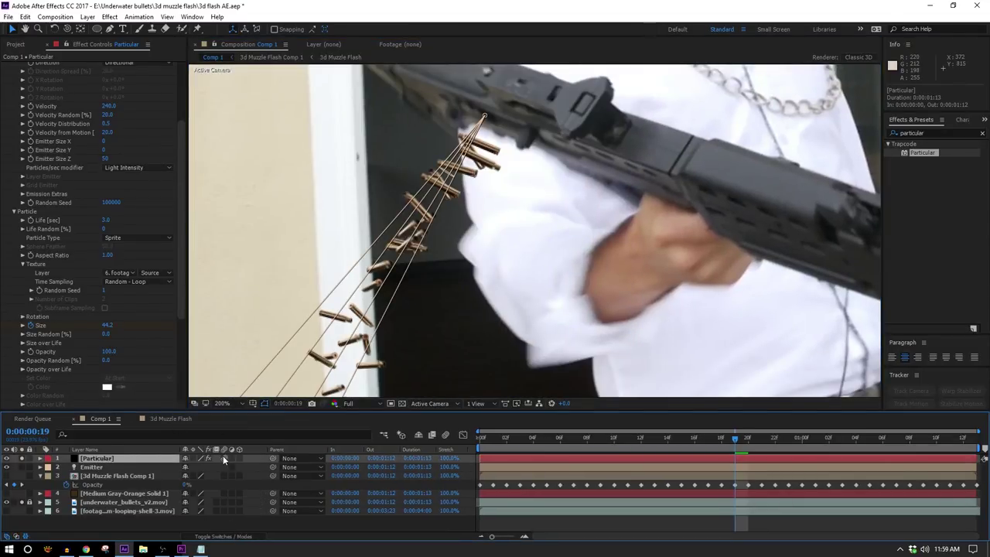
click(446, 435)
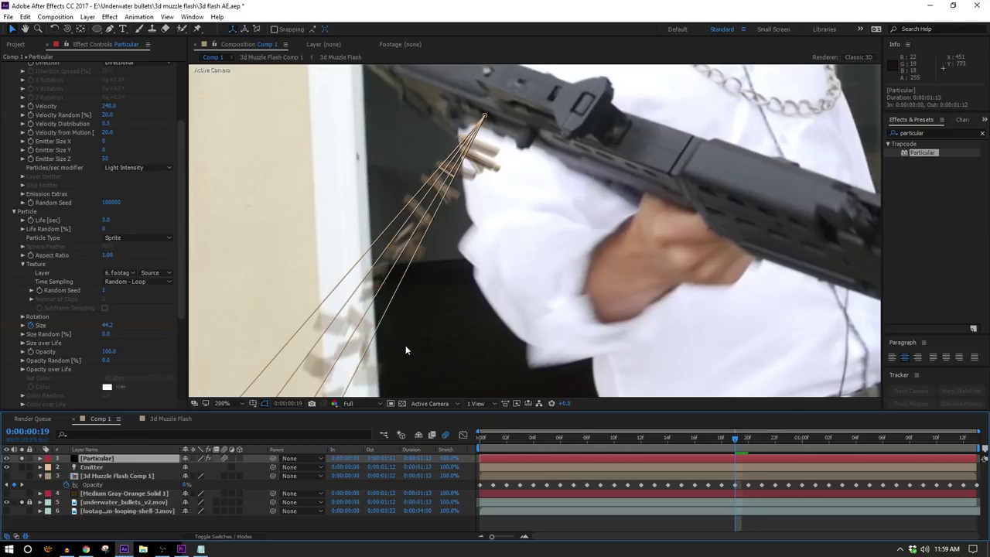
scroll(405, 345, down, 1)
key(Page_Down)
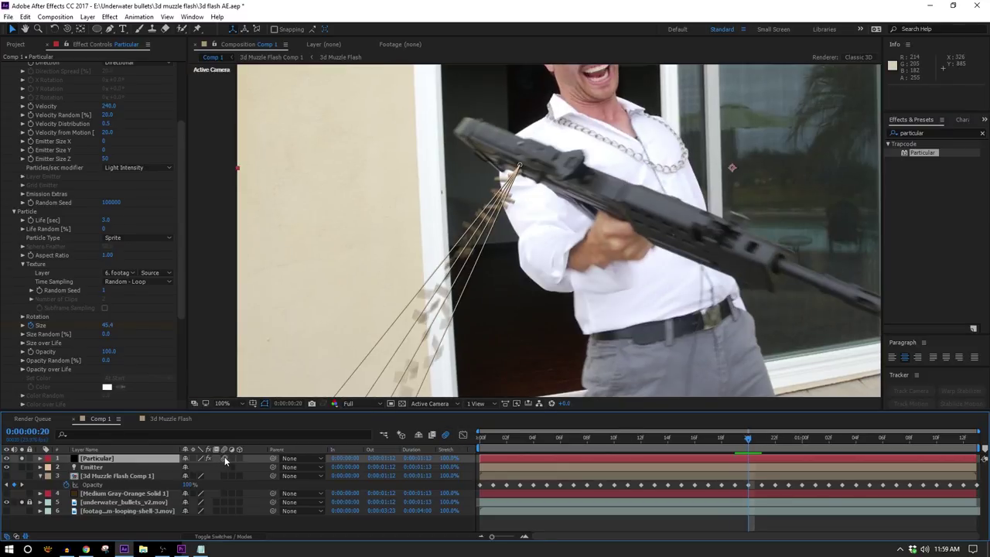
Set Motion Blur to On in Particular's Rendering settings and inspect the blurred shells up close
scroll(99, 309, down, 3)
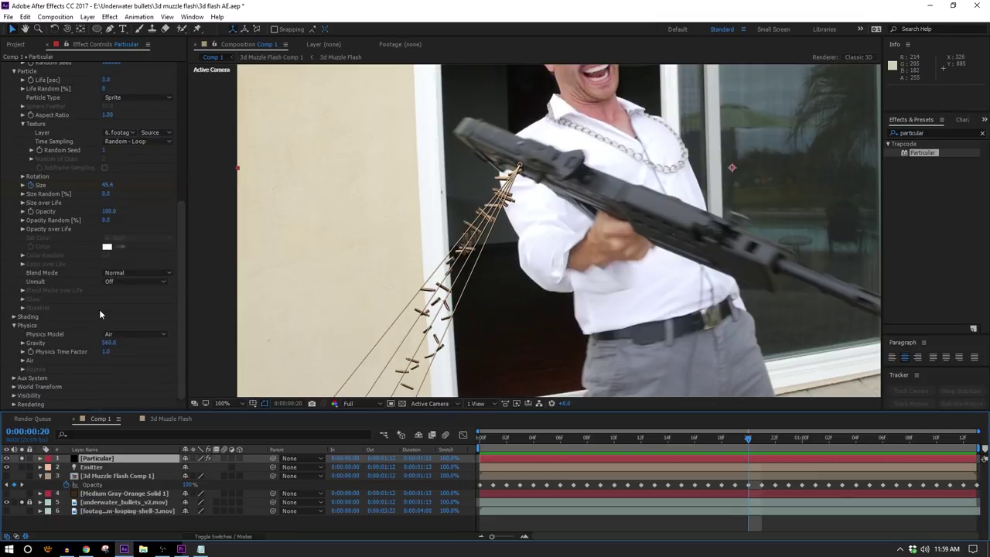
click(14, 404)
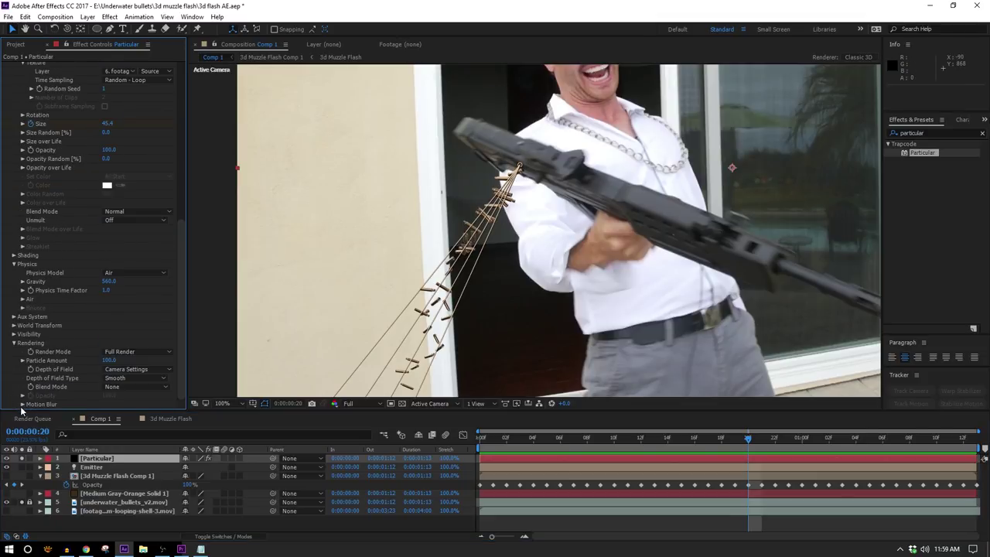
click(22, 404)
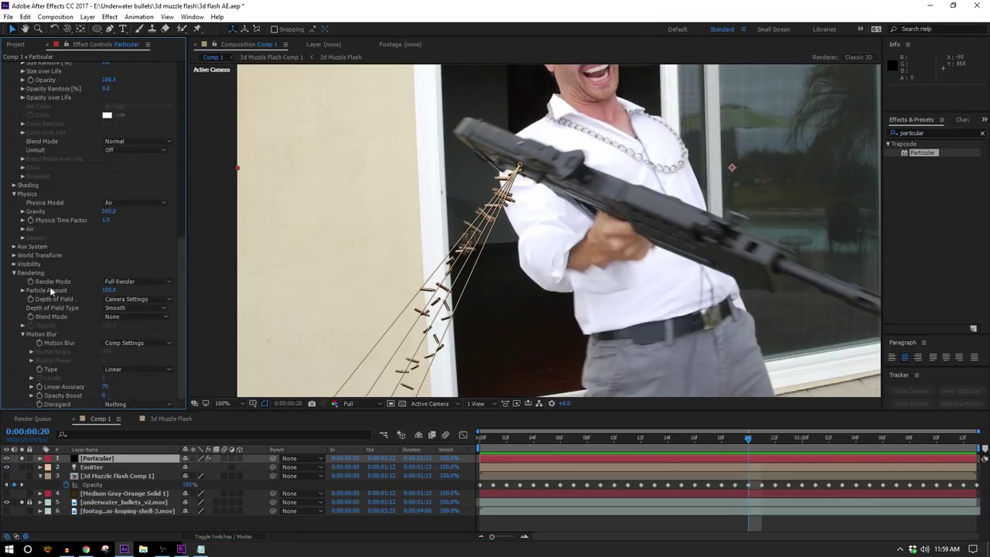
click(138, 342)
click(145, 379)
scroll(370, 143, up, 4)
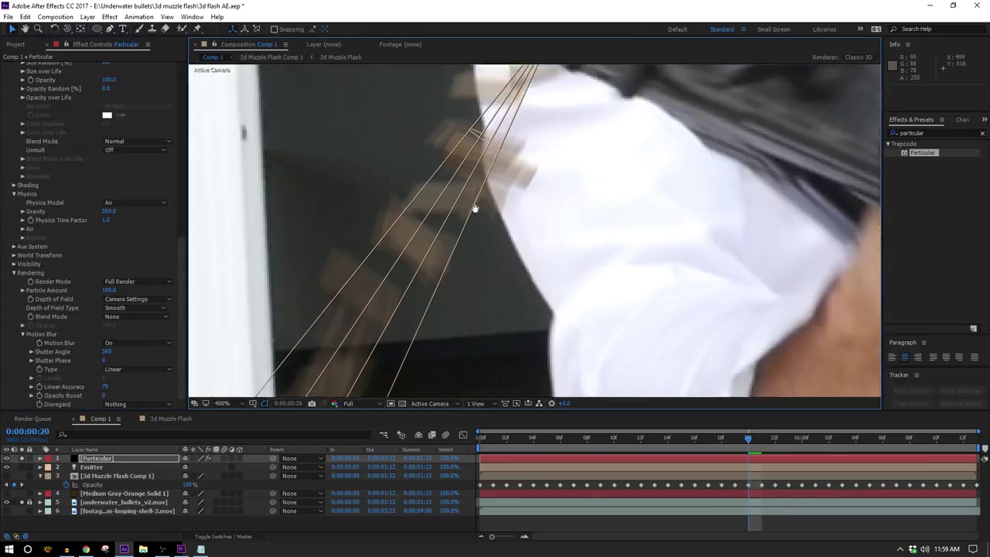
drag(475, 209, 492, 225)
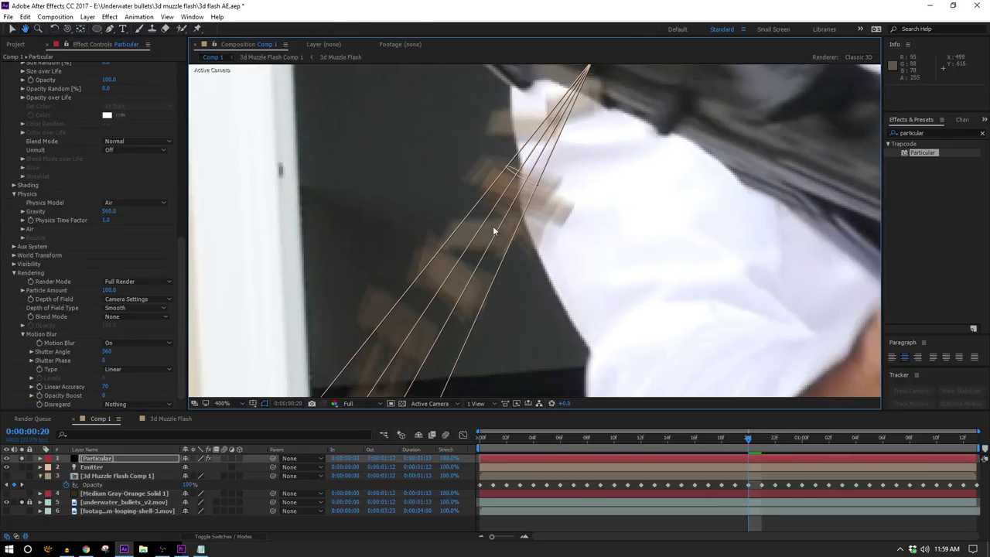
Try a Shutter Angle of 180 for Particular's motion blur
click(107, 352)
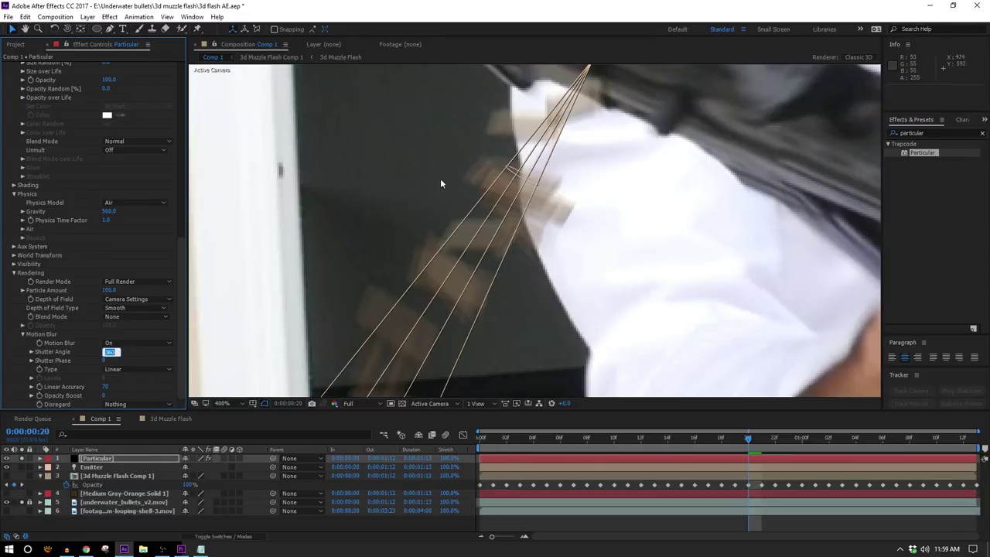
click(122, 353)
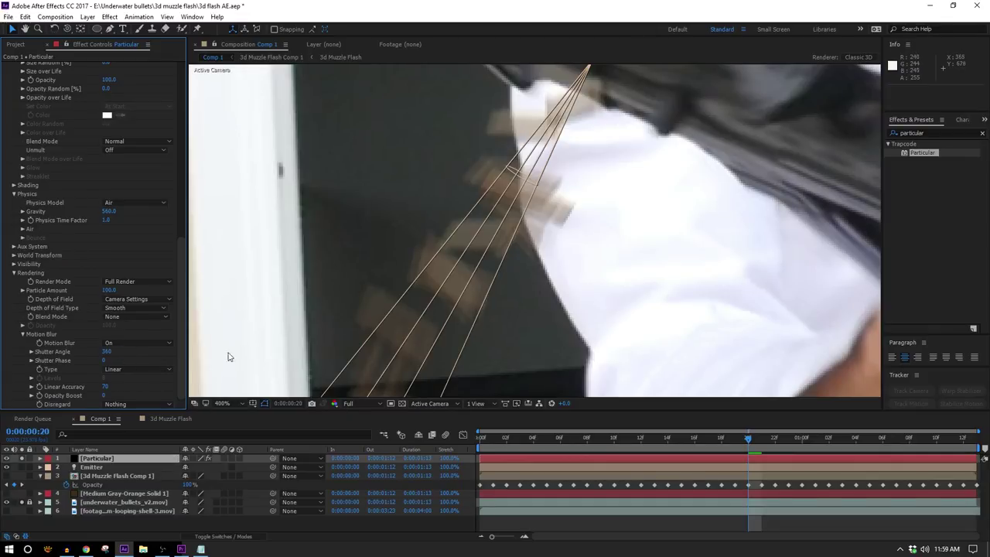
click(107, 351)
text(180)
key(Return)
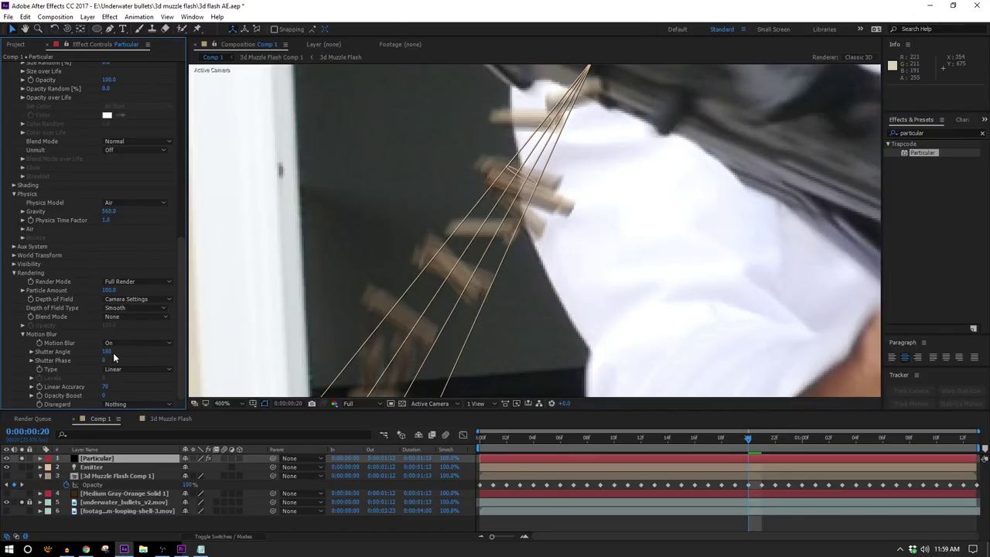
Set the motion blur Shutter Angle to 90 and examine the shells along their falling path
click(110, 351)
text(90)
key(Return)
key(slash)
scroll(613, 315, up, 1)
drag(493, 335, 588, 242)
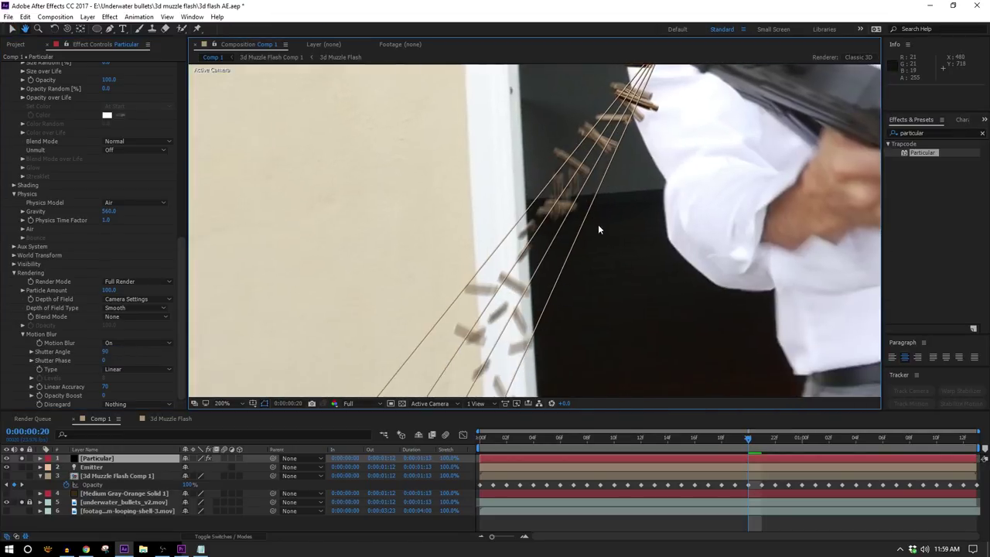
scroll(540, 283, up, 1)
drag(527, 260, 534, 115)
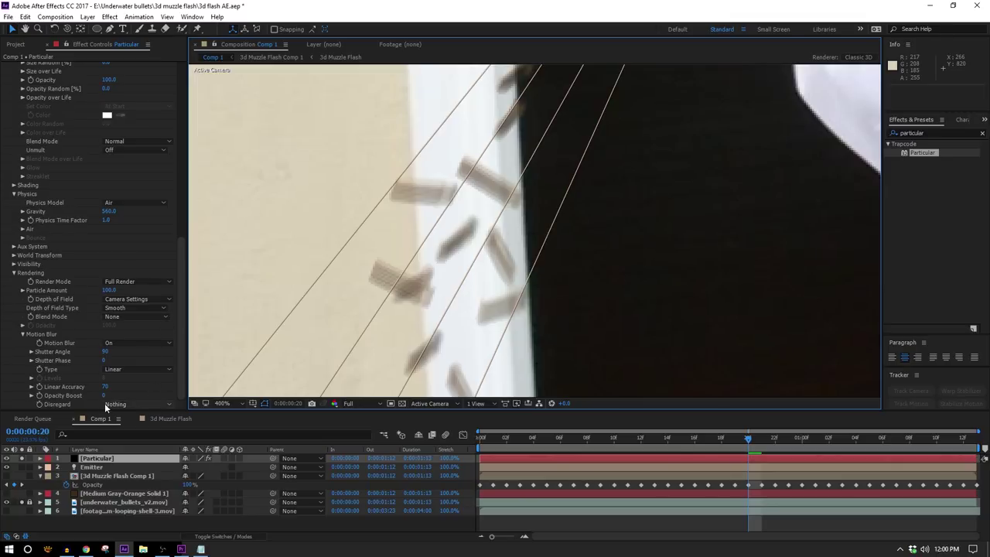
Raise the motion blur Opacity Boost to 9 and review the shells against the footage
click(30, 395)
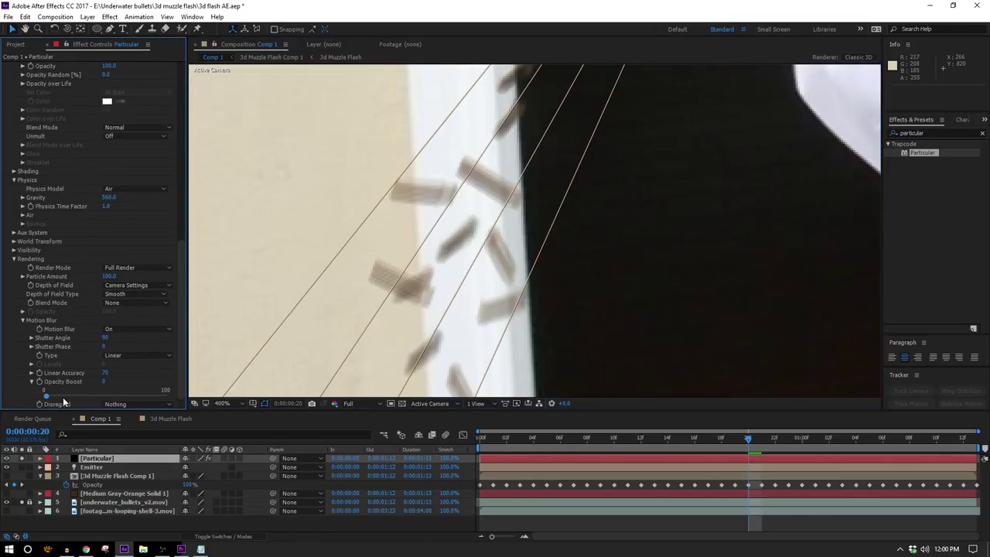
click(62, 397)
click(254, 207)
scroll(254, 207, down, 1)
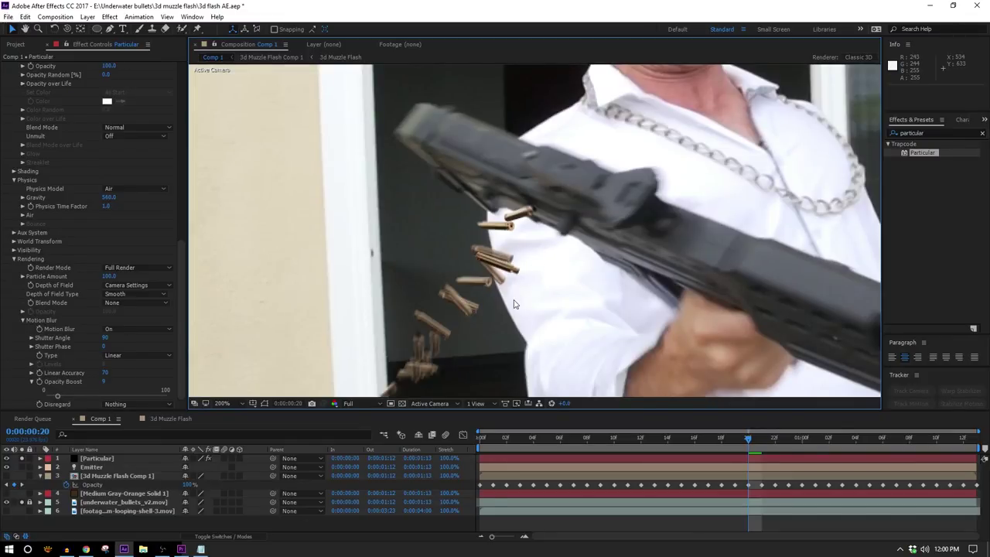
scroll(516, 304, down, 3)
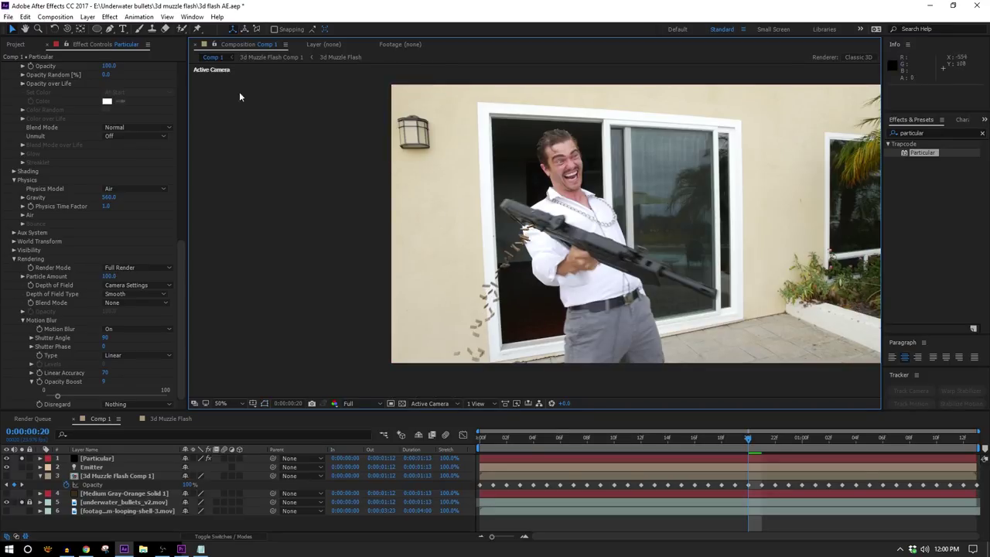
Add a Levels effect to the Particular layer, raise Output Black to 15, and compare the shells with the gun's blacks
scroll(31, 96, up, 5)
scroll(28, 92, up, 4)
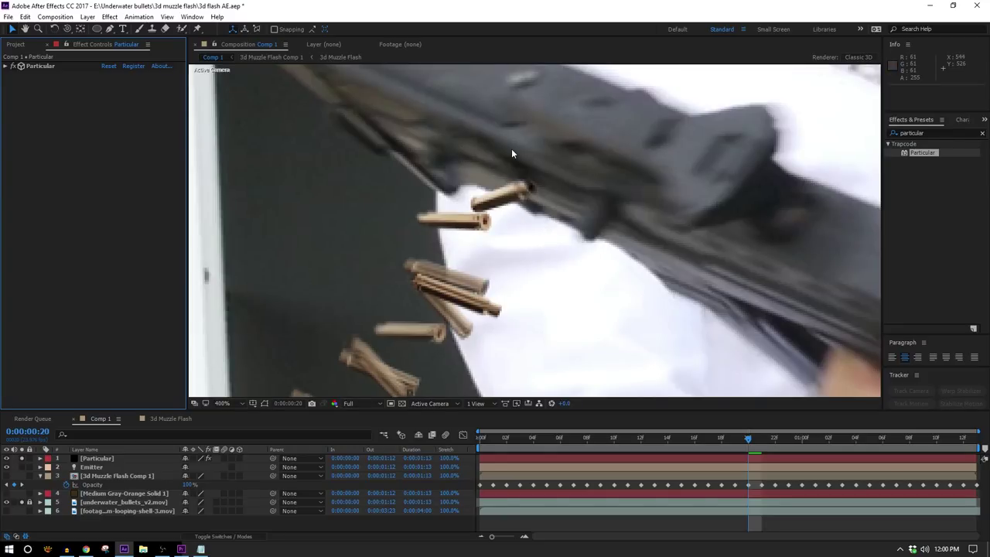
key(ctrl+5)
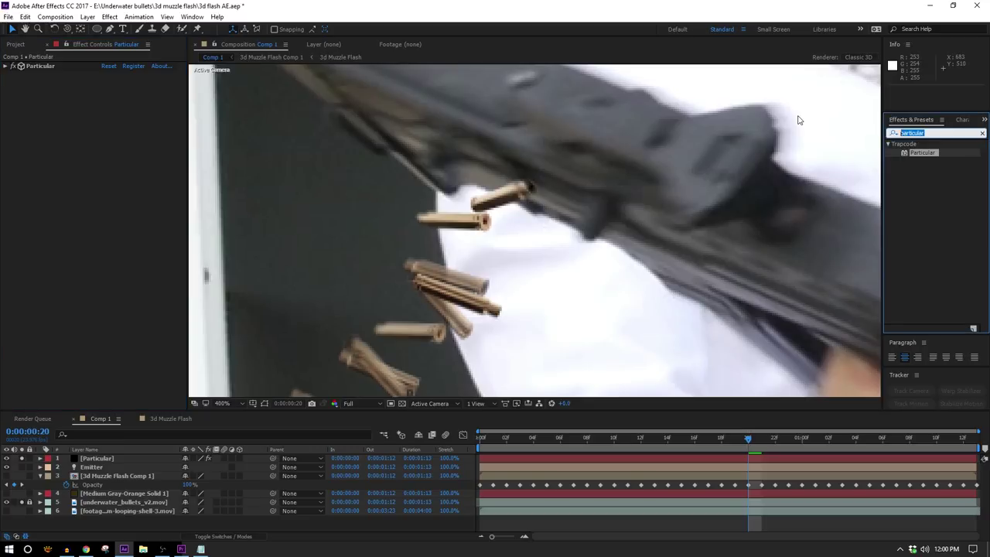
text(level)
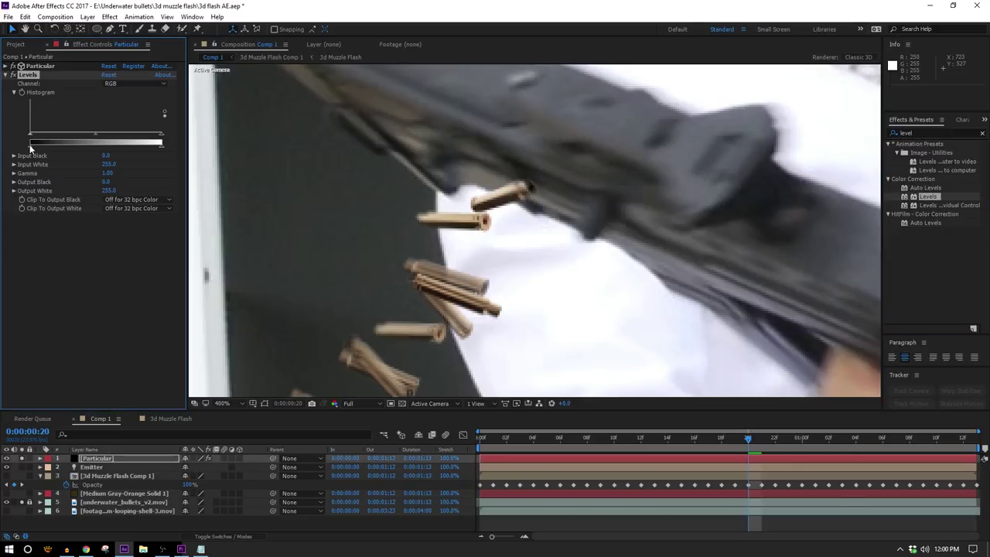
drag(34, 149, 38, 150)
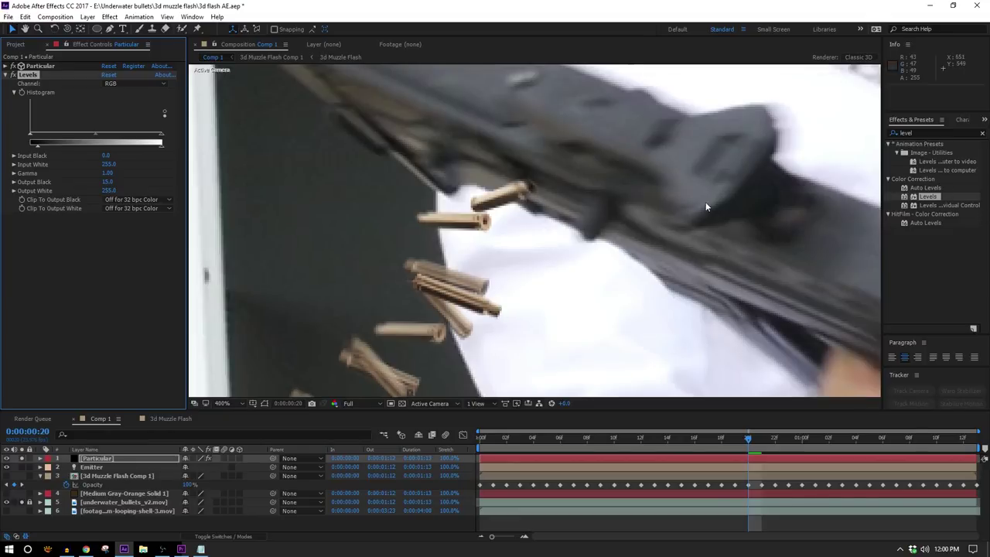
scroll(578, 236, down, 4)
scroll(580, 238, up, 6)
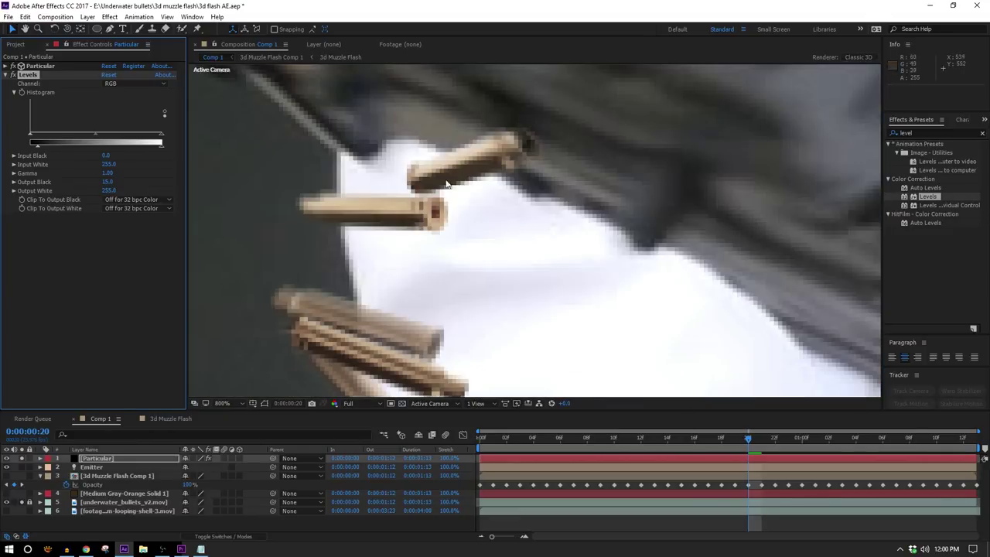
scroll(591, 233, down, 3)
scroll(591, 234, up, 1)
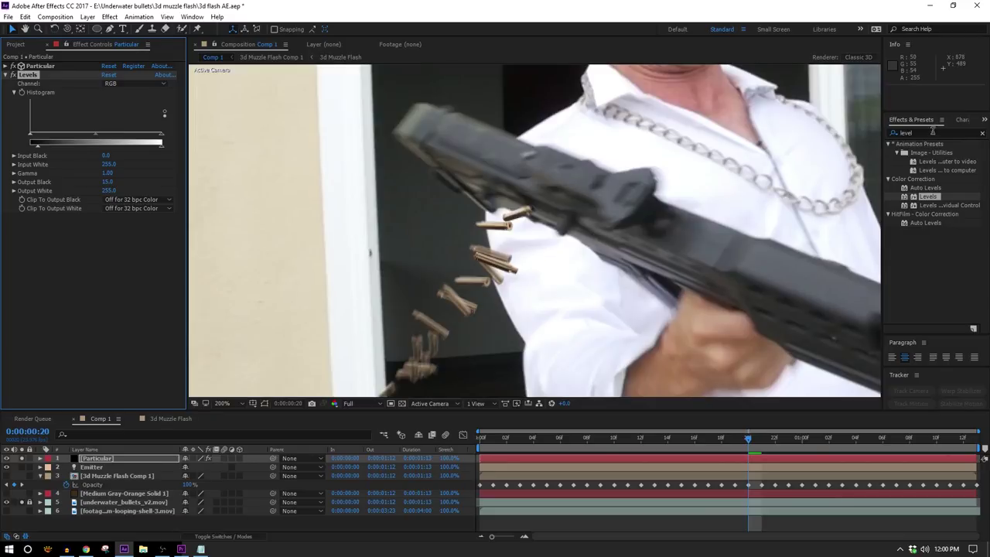
Add a Fast Box Blur effect to the Particular layer with a Blur Radius of 0.5
drag(933, 132, 773, 129)
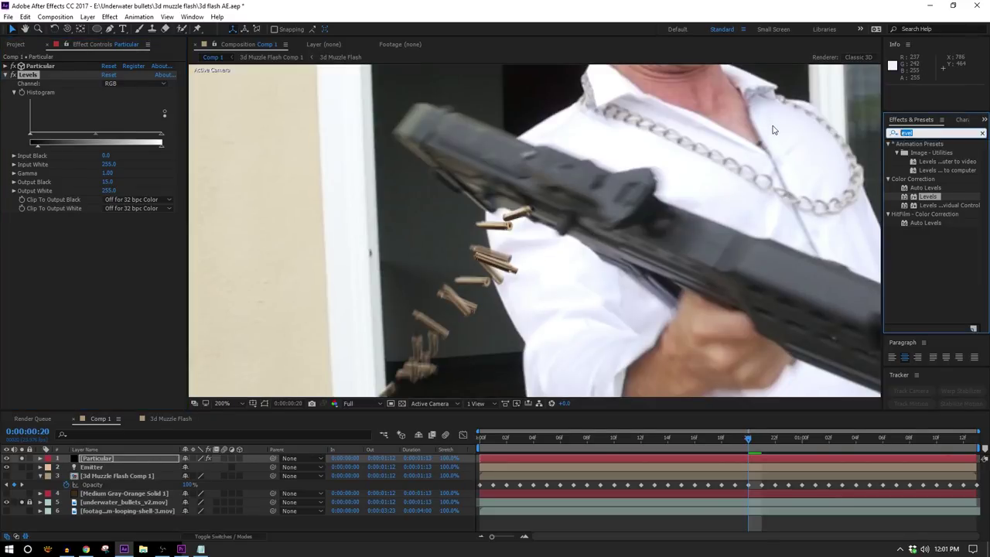
text(fast b)
drag(936, 161, 107, 226)
click(107, 226)
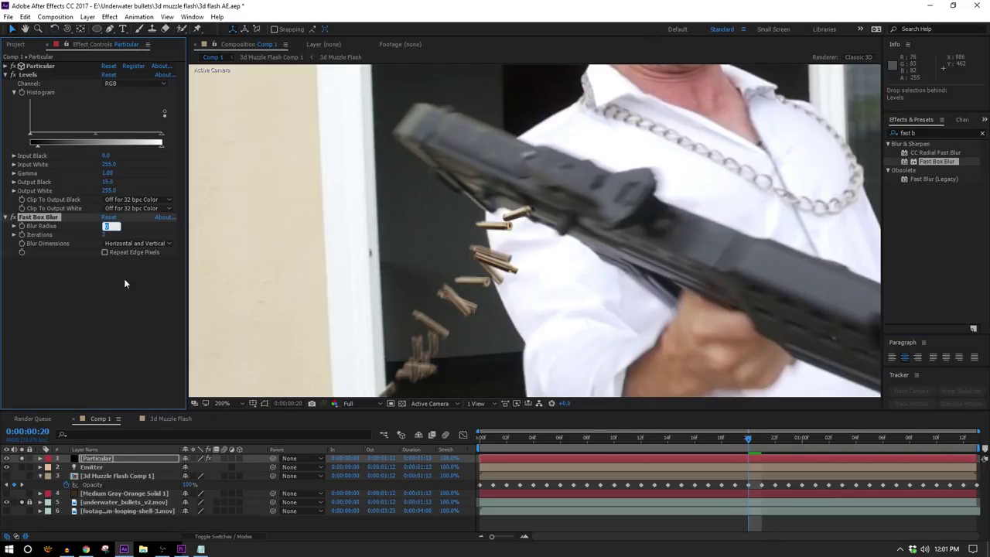
text(0.5)
key(Return)
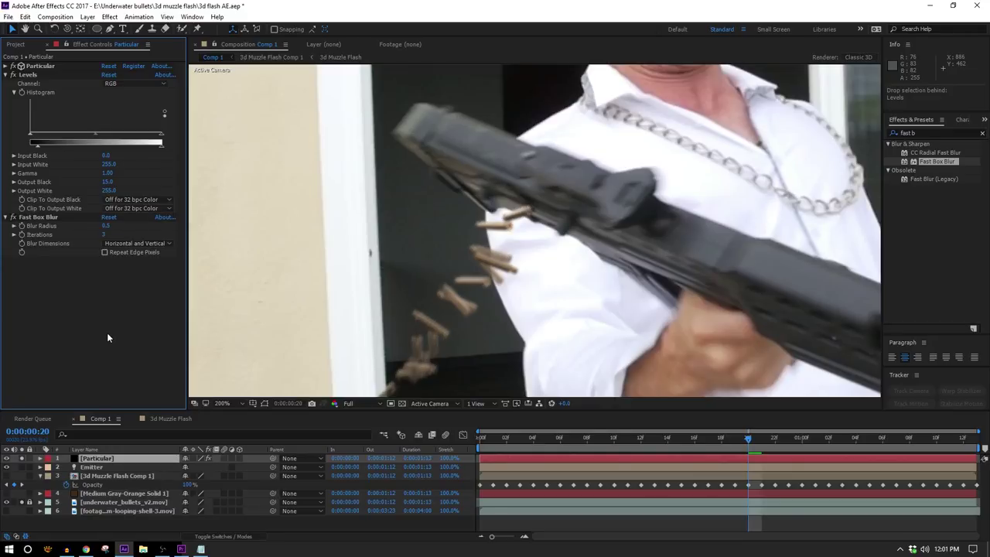
Reduce the Fast Box Blur's Blur Radius to 0.2 and preview the shells over the full frame
click(103, 225)
text(0.2)
key(Return)
scroll(485, 362, down, 4)
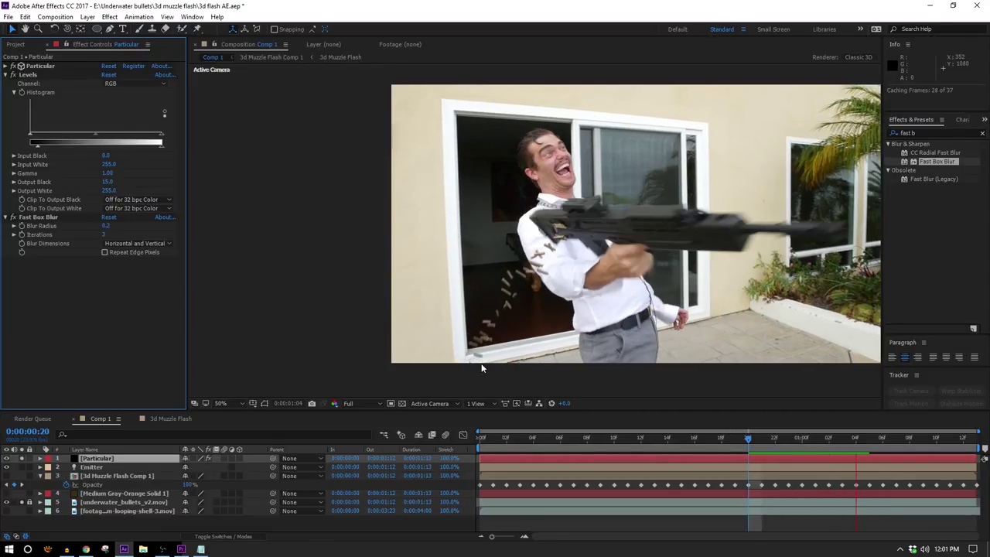
Pre-compose the Particular and Emitter layers into a composition named Shells and fit the frame to the viewer
click(89, 467)
shift+click(93, 459)
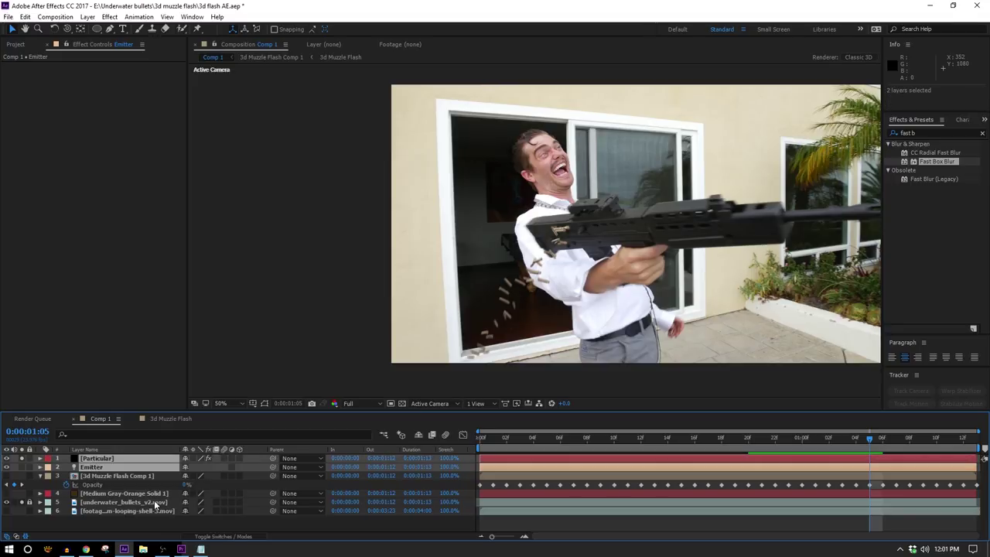
key(ctrl+shift+c)
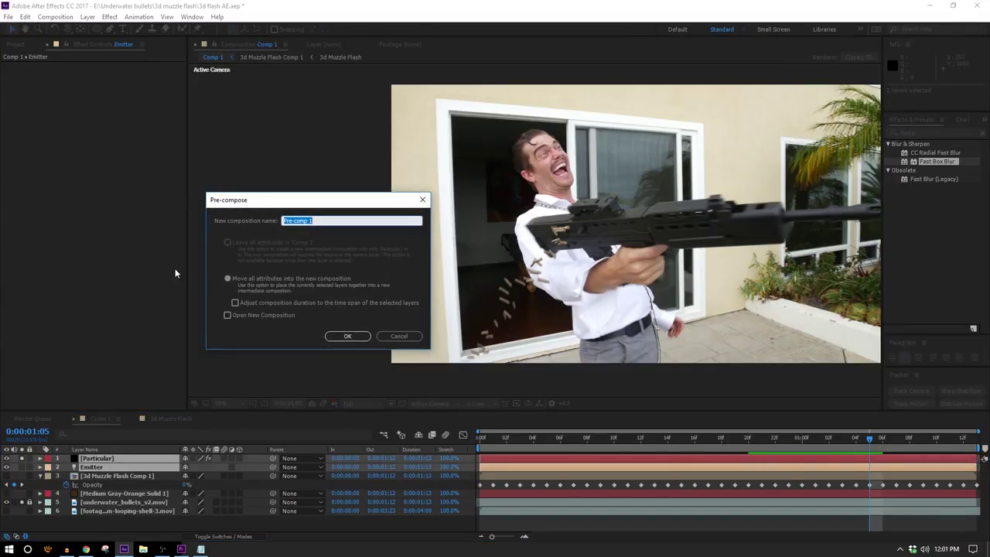
text(Shells)
click(347, 336)
click(222, 403)
click(255, 229)
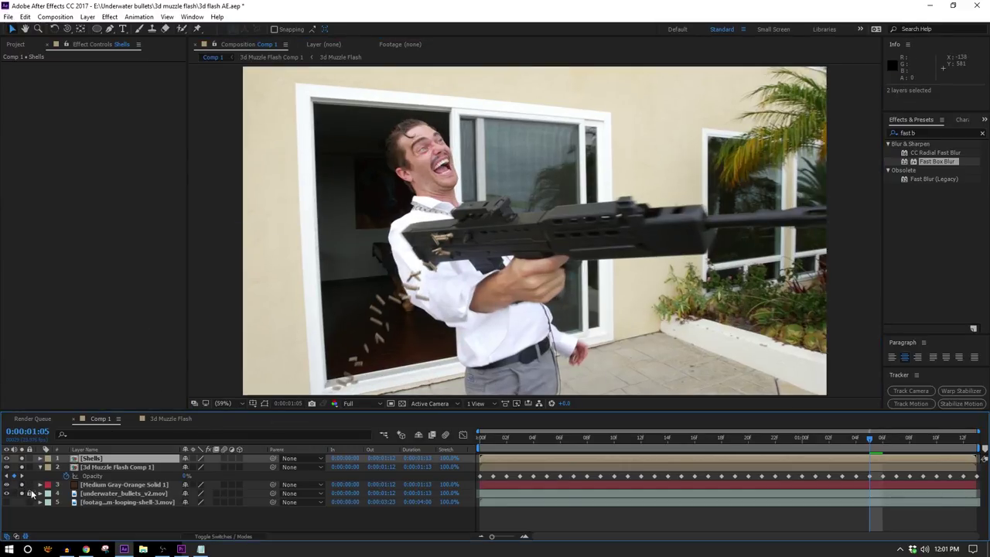
Move the Shells layer below 3d Muzzle Flash Comp 1 and play back the composite
key(Page_Down)
drag(105, 461, 113, 485)
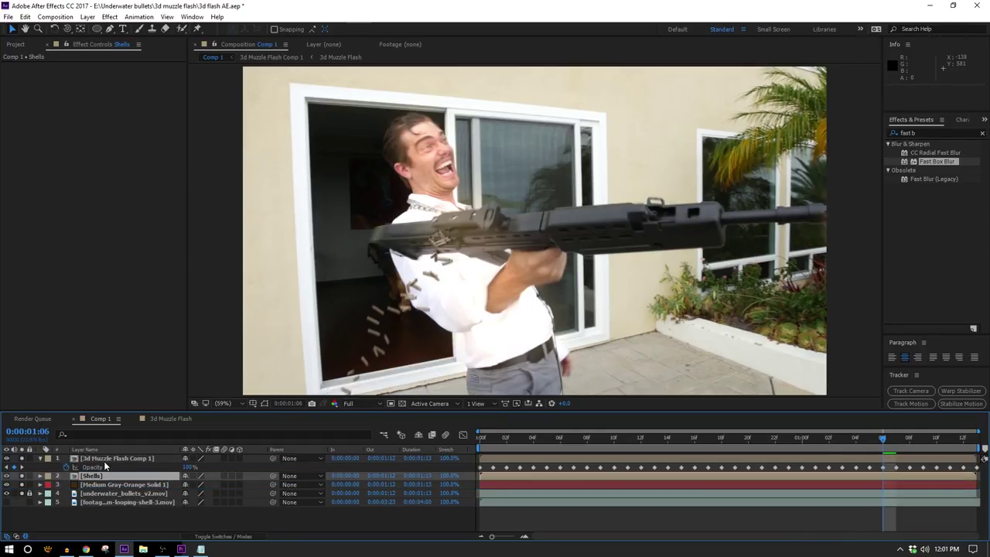
key(space)
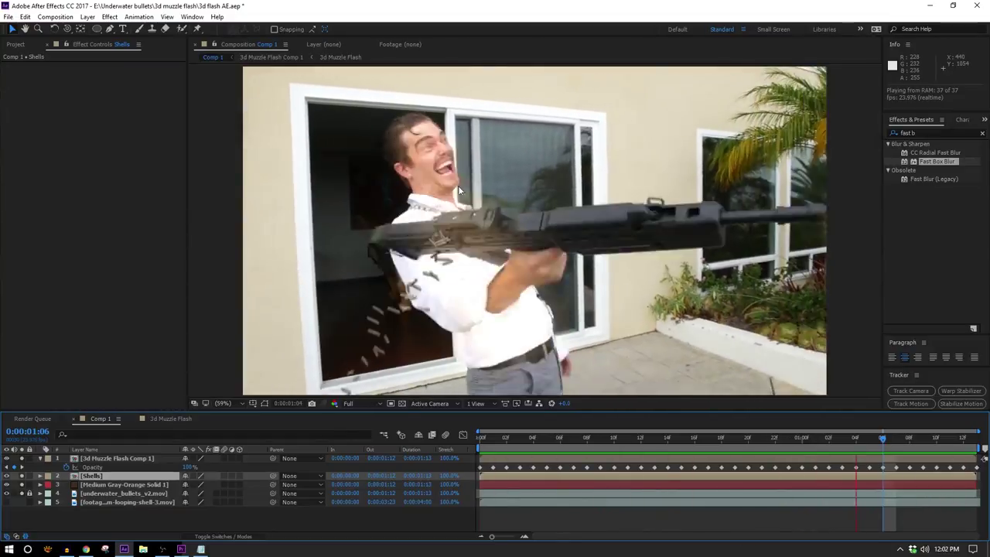
key(space)
Create a new point light named Emitter in Comp 1
click(87, 16)
mouse_move(108, 27)
click(316, 52)
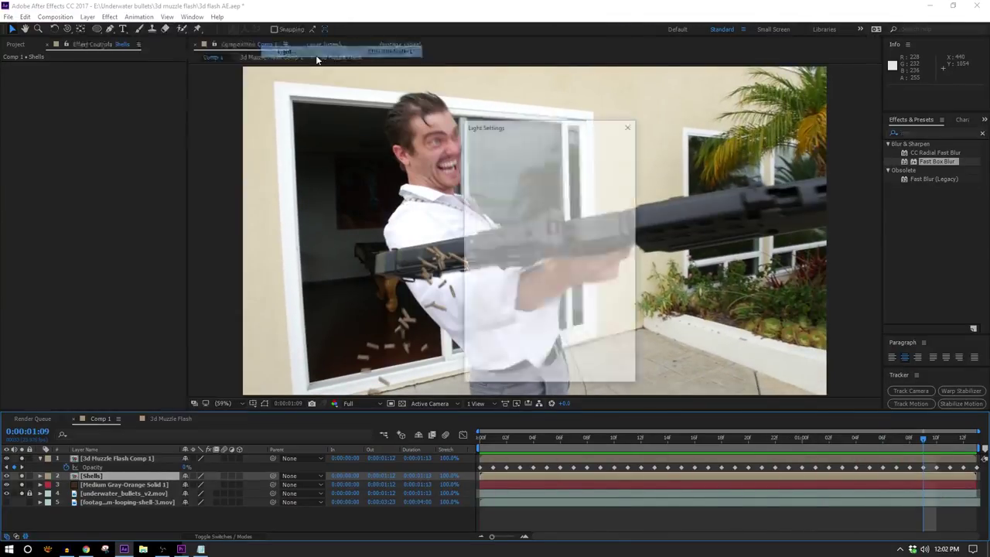
text(Emitter)
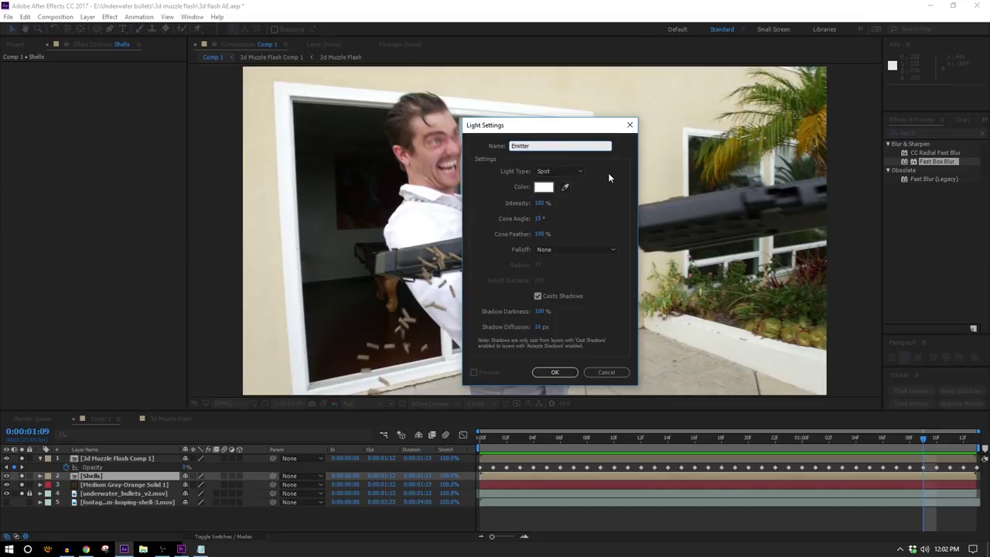
click(565, 172)
click(573, 205)
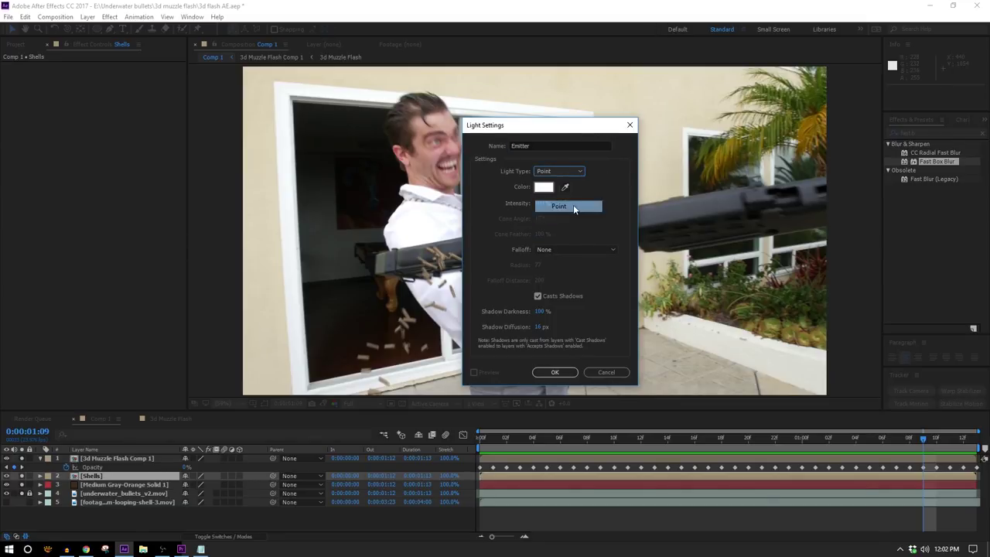
click(560, 371)
Copy the 3d Muzzle Flash layer's position keyframes onto the Emitter light in Comp 1, starting at the first frame, and preview the motion
key(Home)
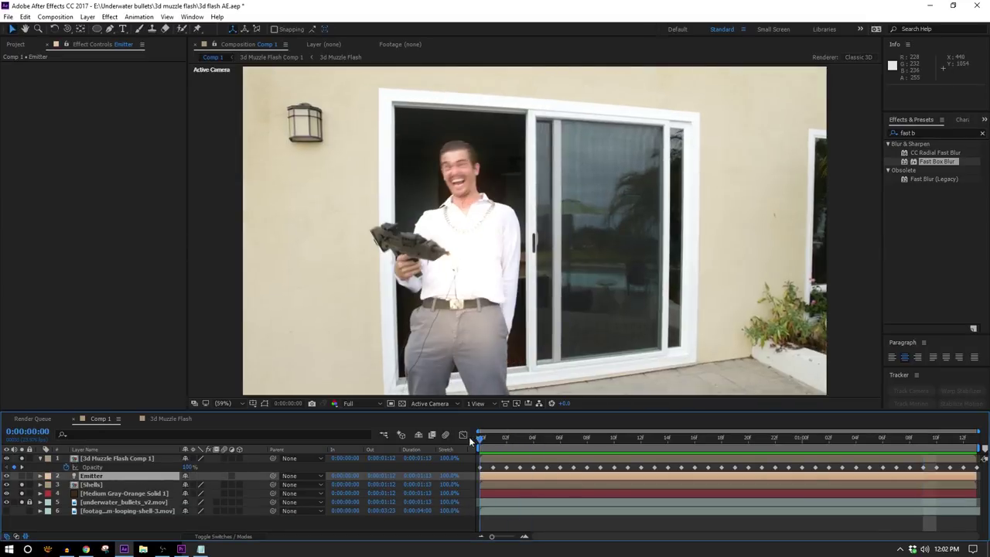
click(172, 419)
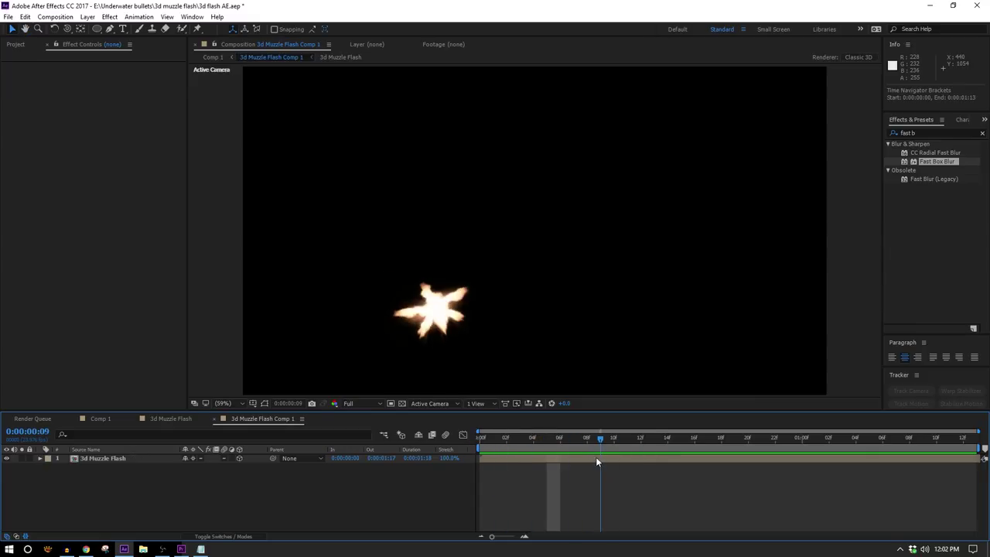
click(101, 460)
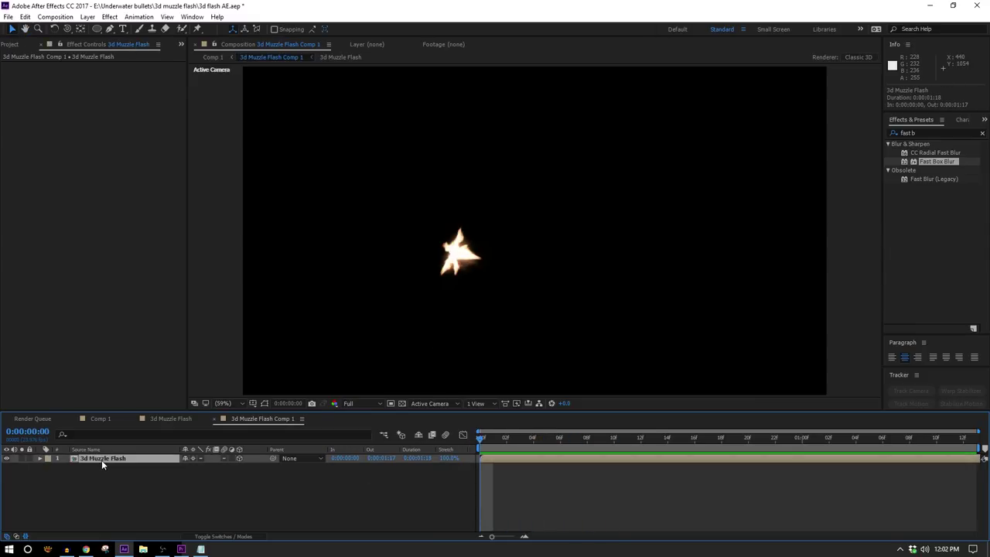
key(p)
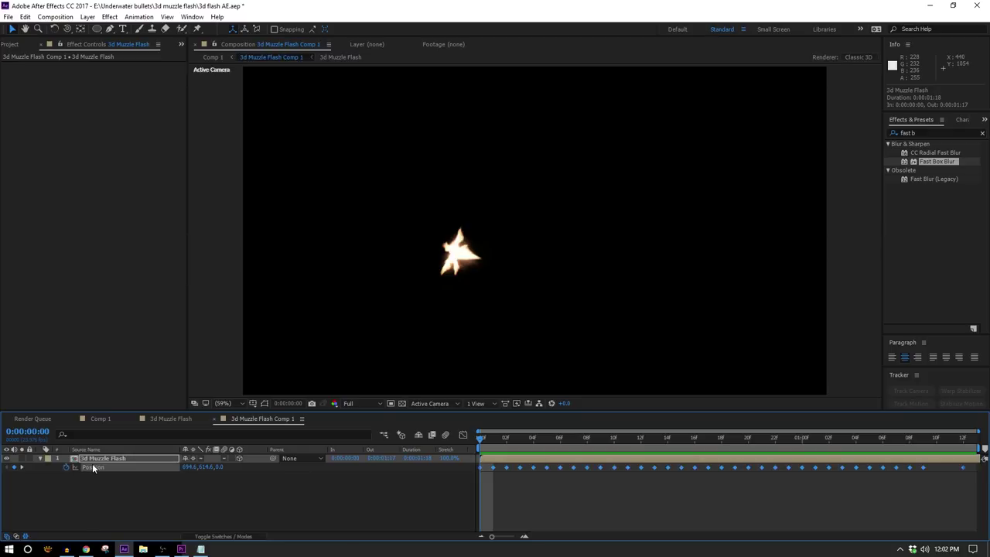
click(100, 419)
click(93, 475)
key(ctrl+v)
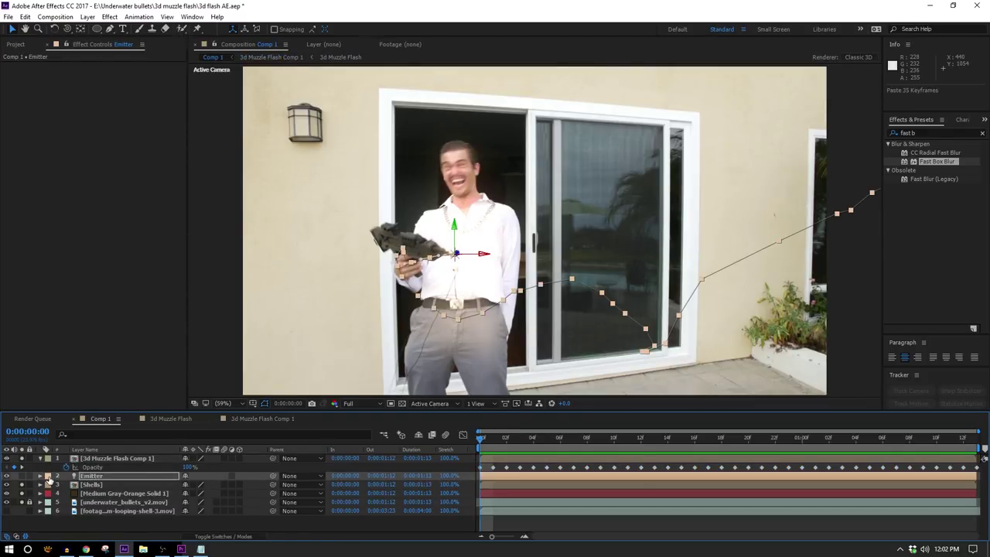
key(space)
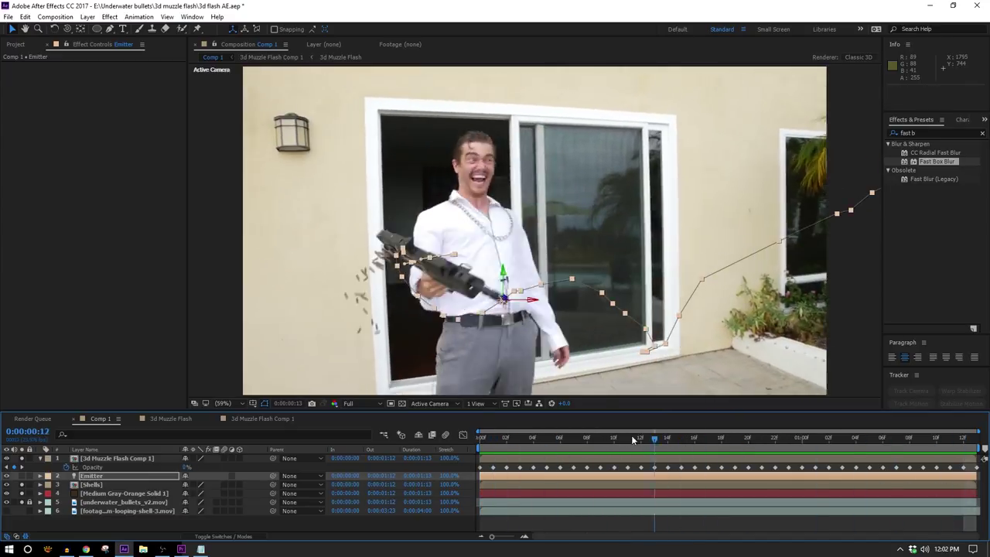
Create a new composition from footagecrate-muzzleflash5starfront.mov
click(16, 44)
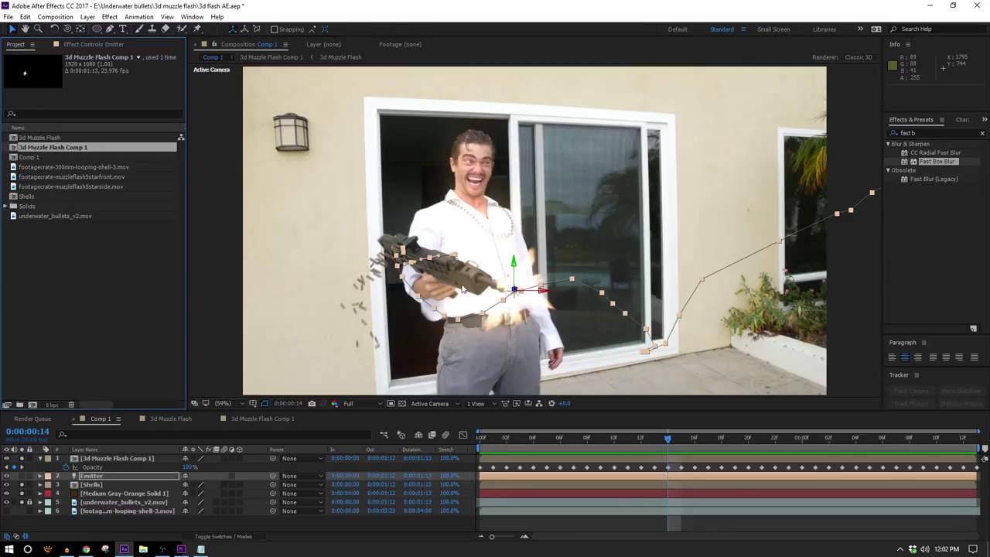
click(783, 446)
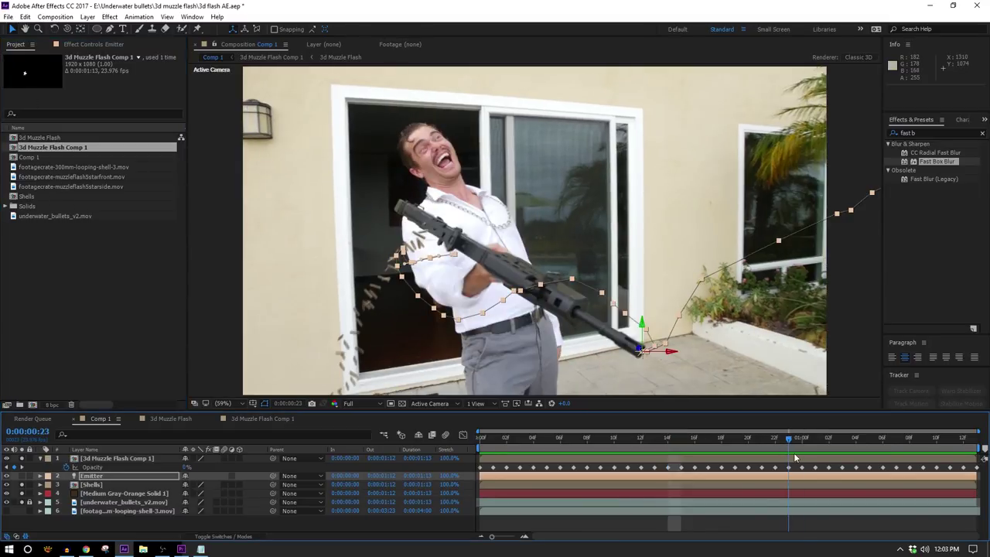
key(Page_Down)
click(99, 178)
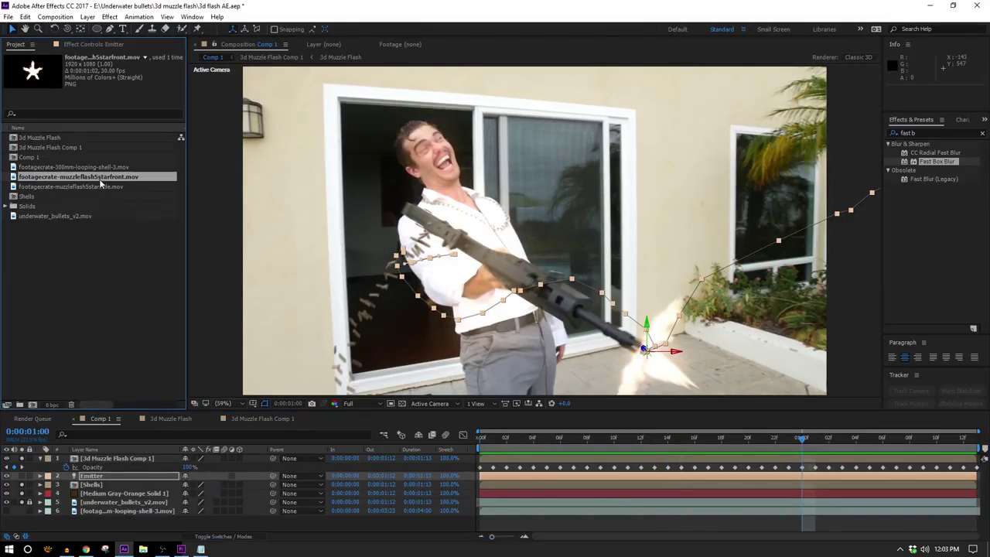
click(33, 408)
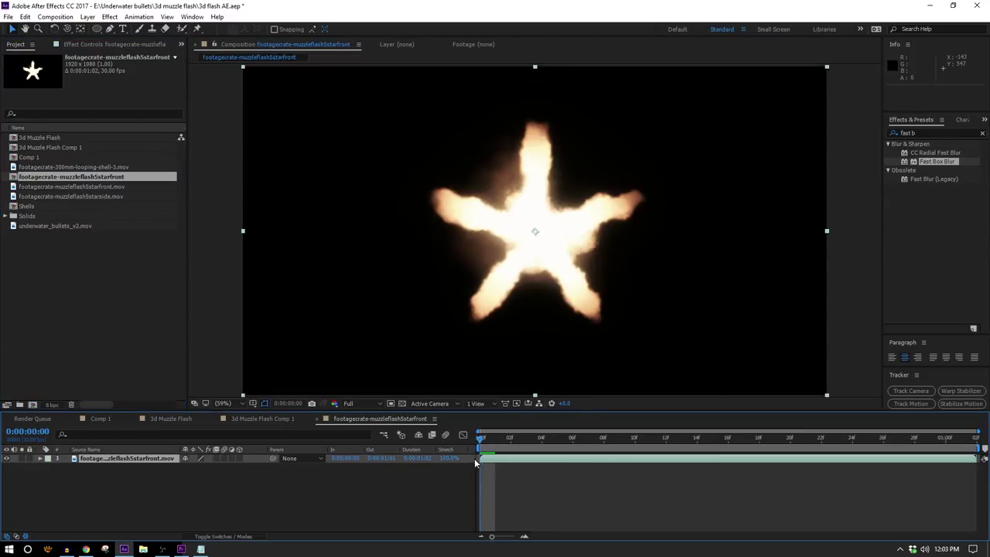
Trim the flash frame off the start of the clip to keep only the smoke, and shorten the composition to 0:00:01:01
mouse_move(488, 457)
mouse_down()
mouse_move(503, 462)
mouse_move(480, 456)
mouse_move(492, 451)
mouse_up()
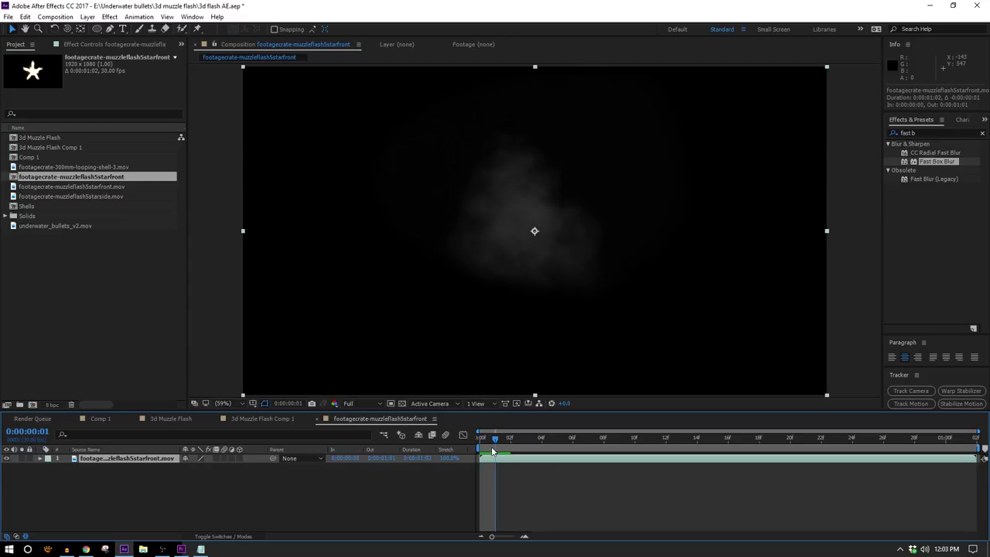
key(space)
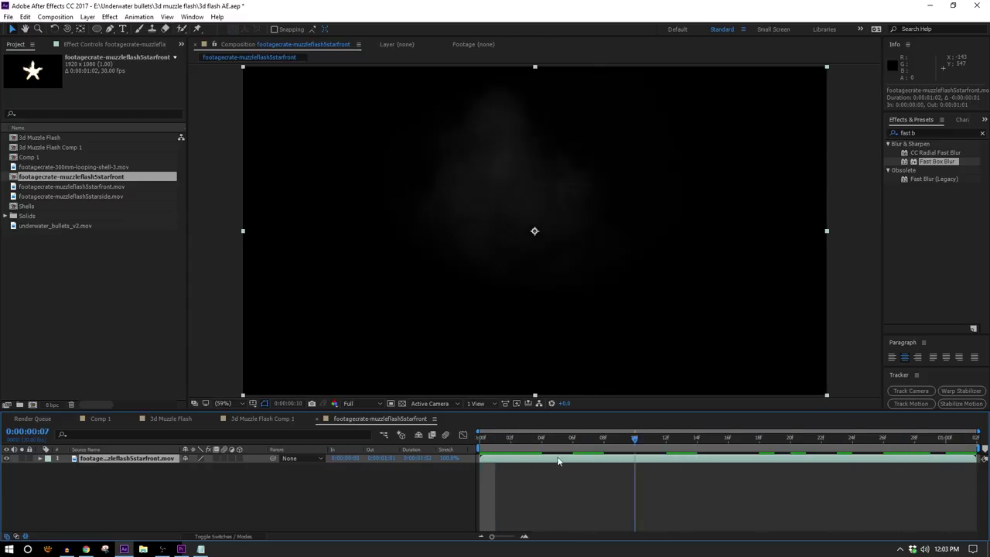
key(space)
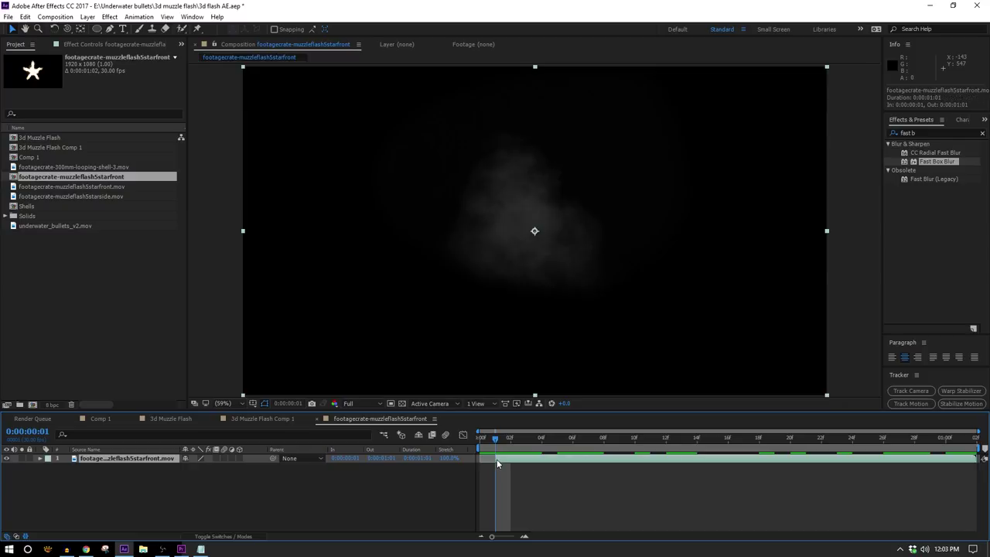
Rename the trimmed muzzle flash composition as Smoke Particle
key(ctrl+k)
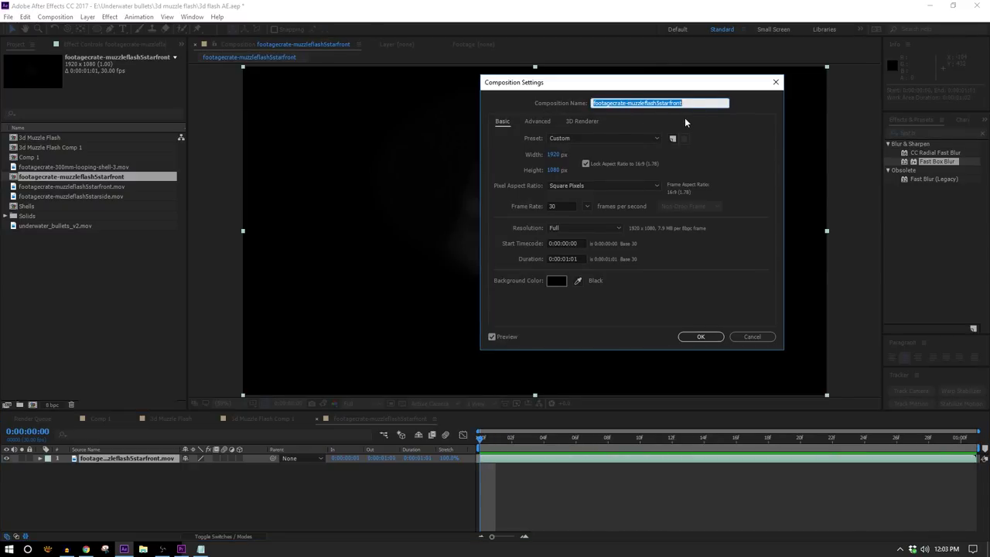
text(Smoke Particle)
key(Return)
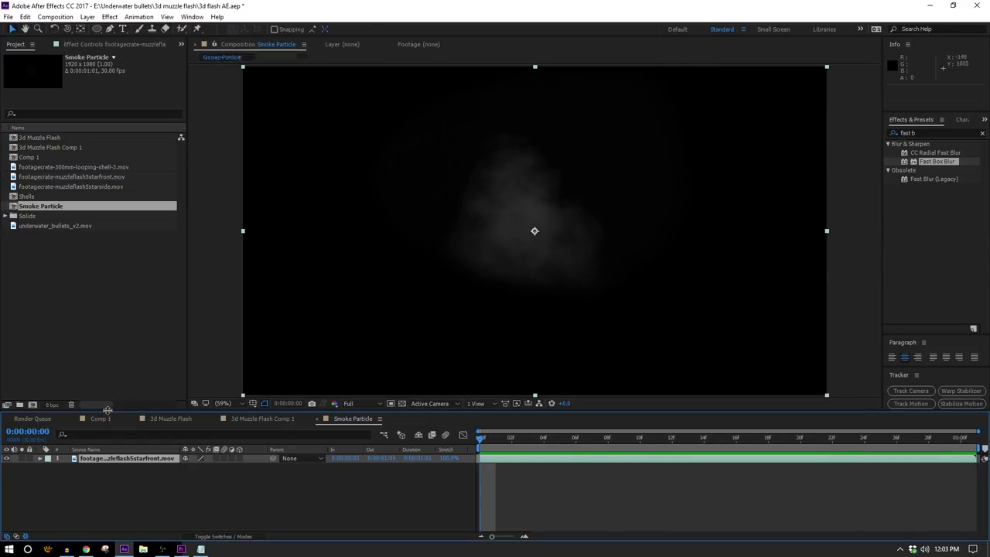
Add Smoke Particle as the bottom layer of Comp 1, hidden, and turn off the solo switches of the other layers
click(101, 419)
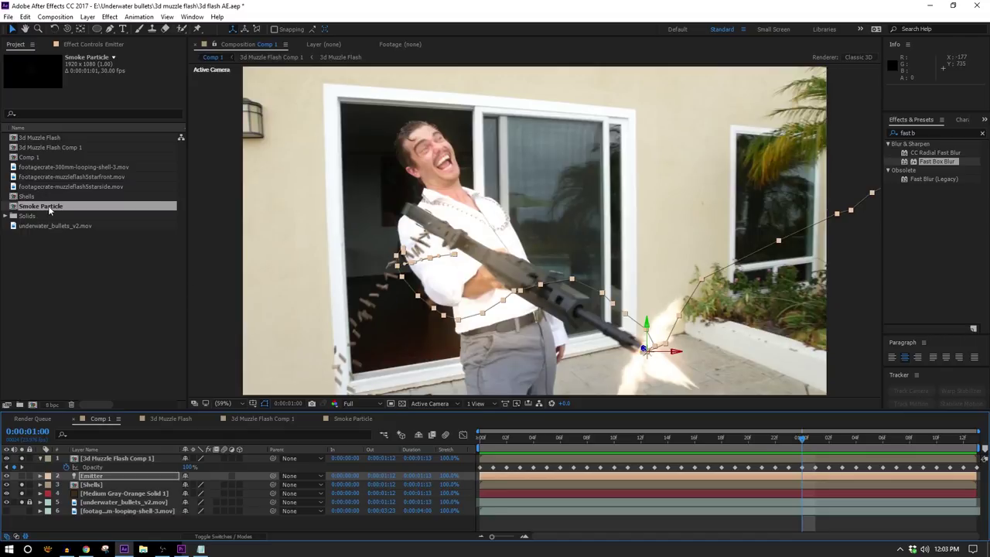
drag(48, 209, 187, 516)
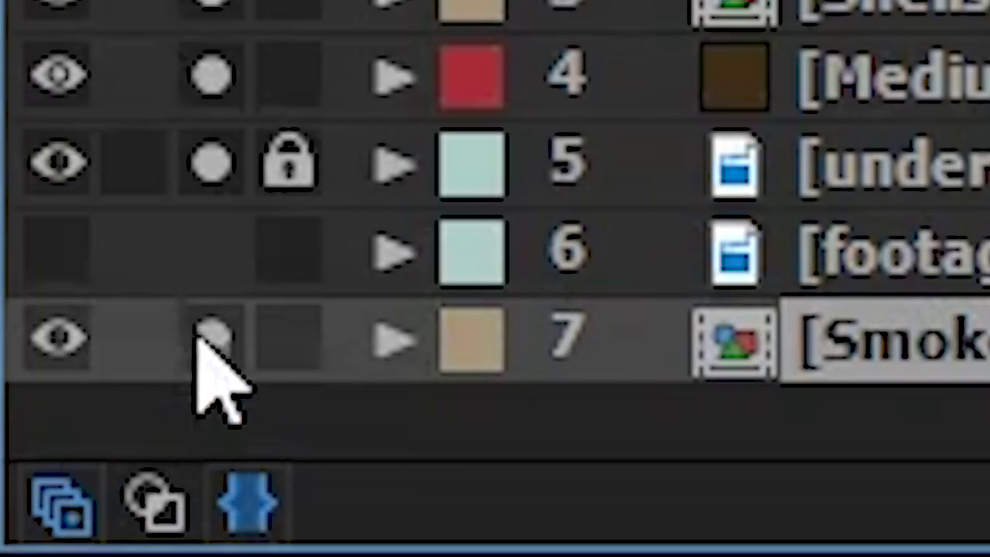
click(7, 518)
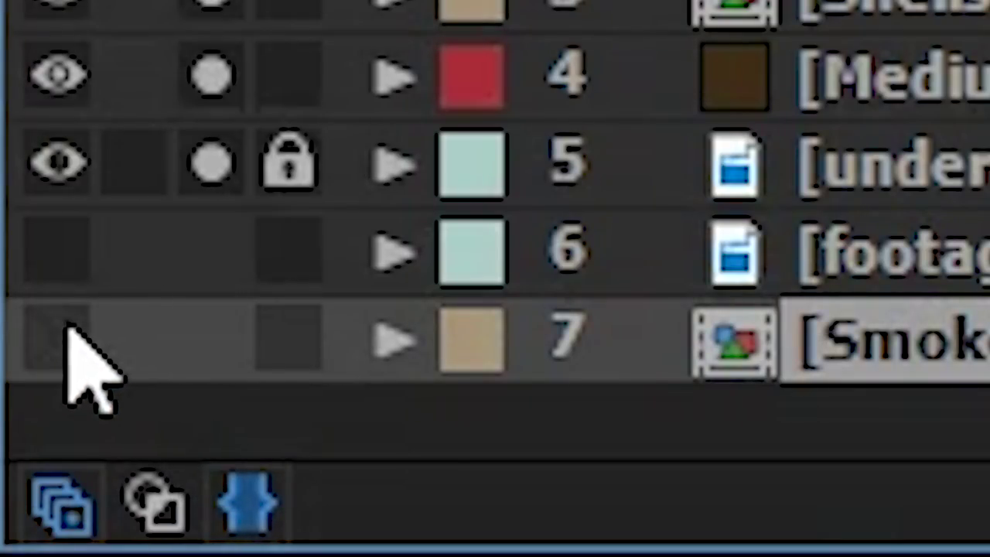
drag(218, 170, 211, 2)
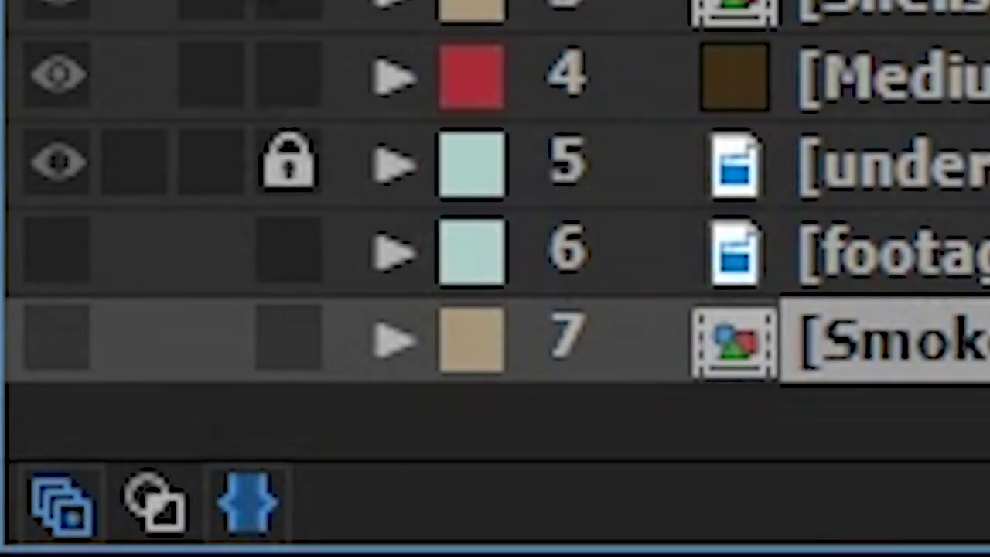
Create a new comp-size solid named Particular and apply the Trapcode Particular effect to it
click(88, 16)
mouse_move(101, 28)
click(284, 40)
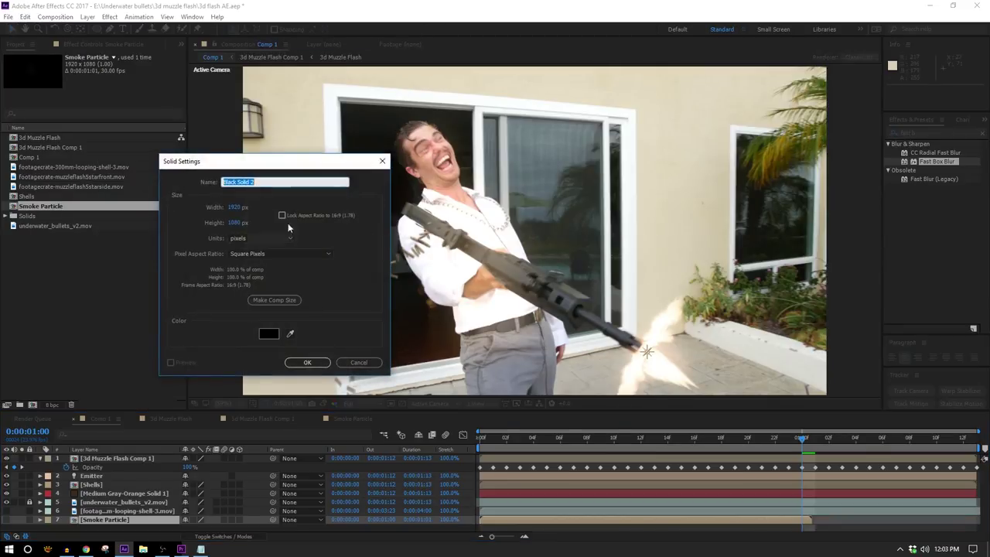
text(Particular)
key(Return)
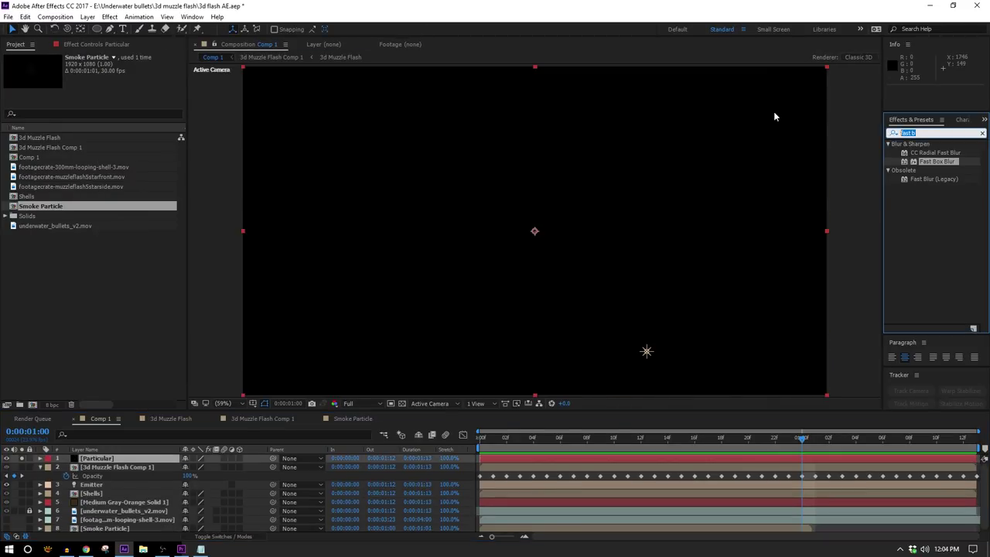
text(particul)
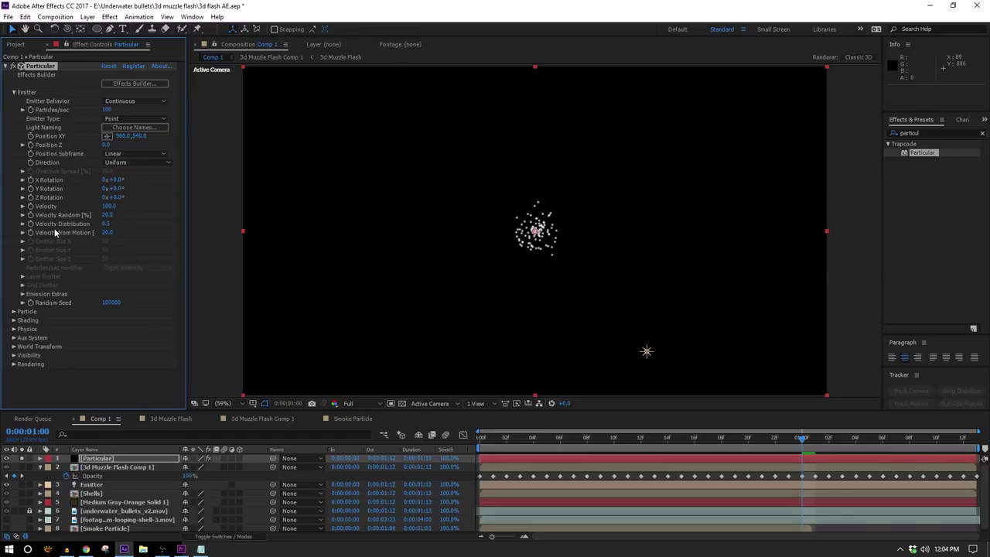
Set Particular's Emitter Type to Light(s) and preview the particle trail
click(130, 119)
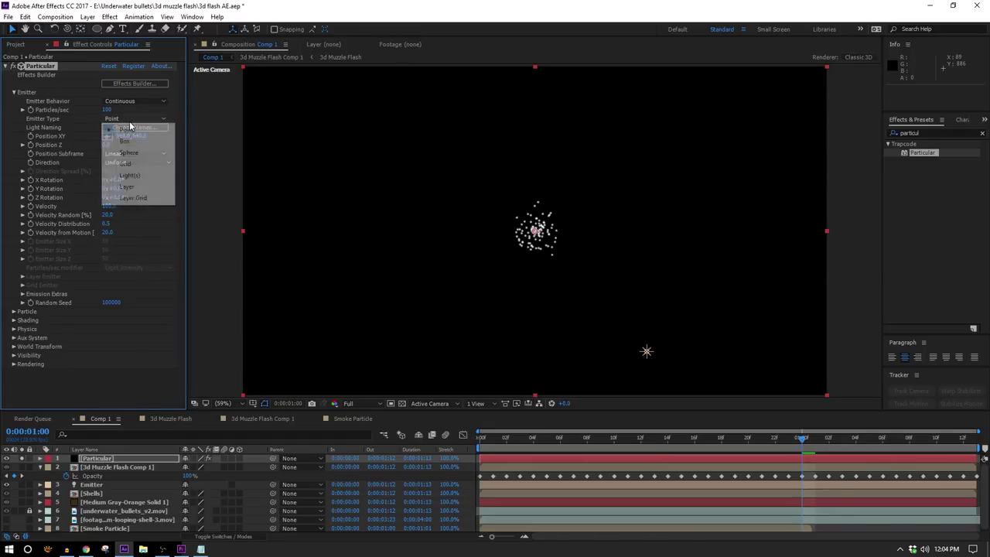
click(129, 175)
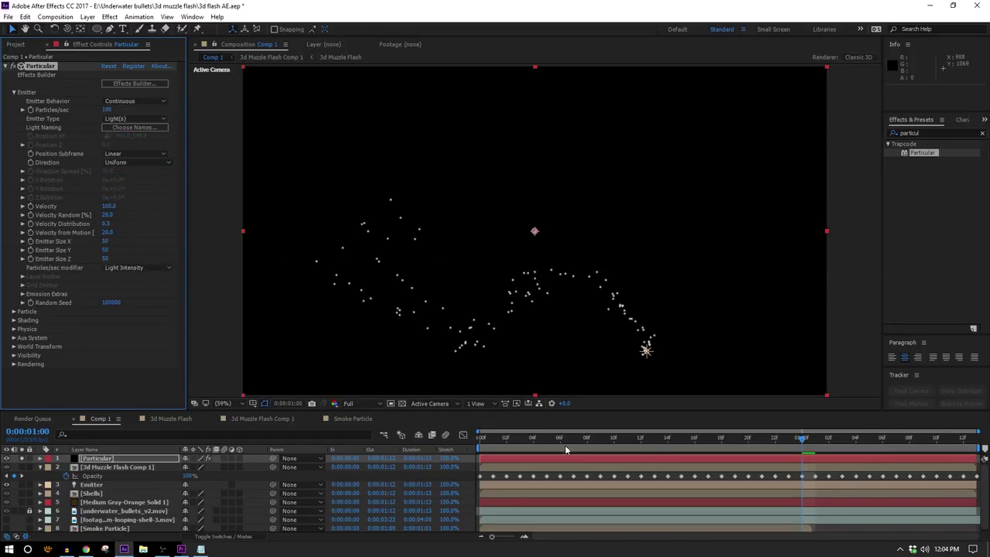
key(space)
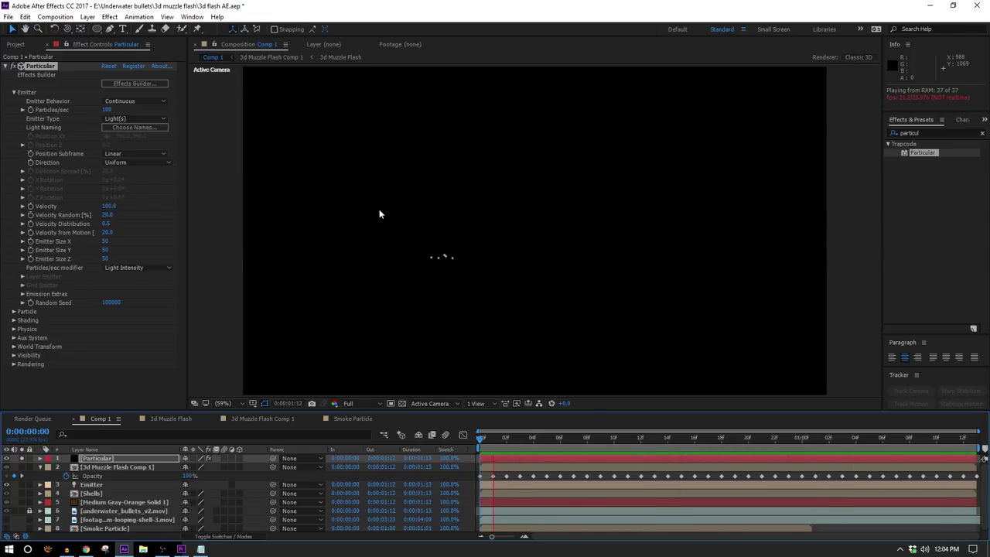
key(space)
Set Velocity, Velocity Random, Velocity Distribution and Velocity from Motion to 0, and preview the particles
drag(109, 205, 106, 206)
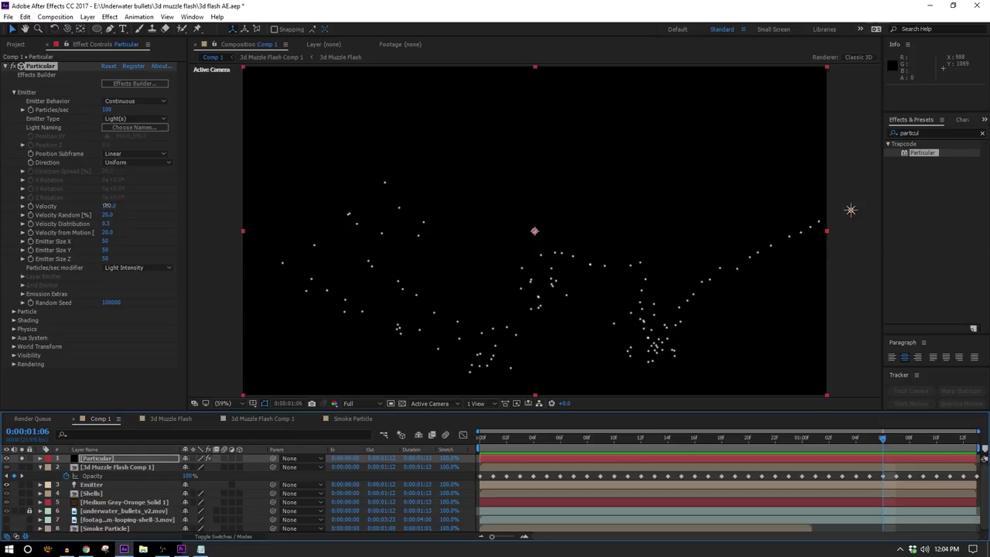
text(0)
click(107, 215)
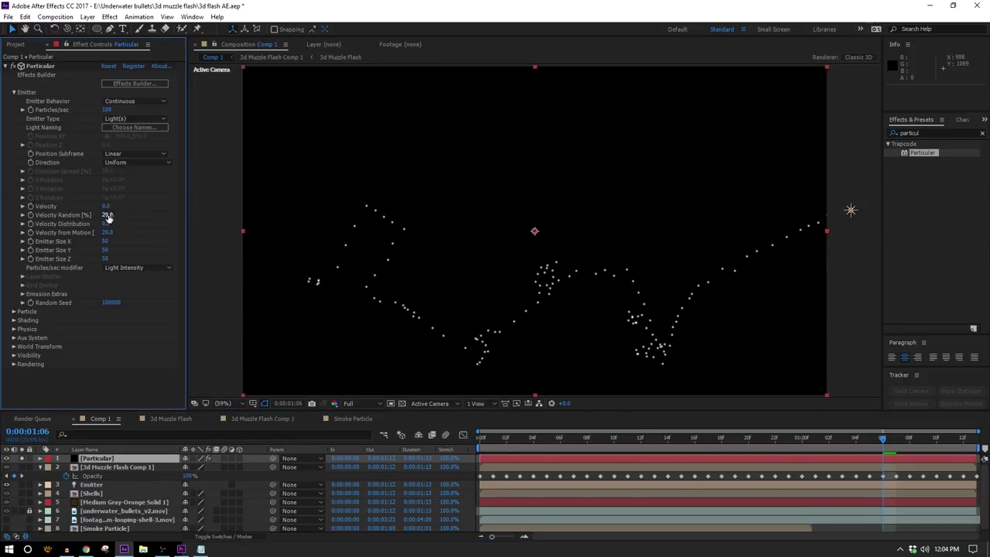
text(0)
click(106, 223)
text(0)
click(108, 232)
text(0)
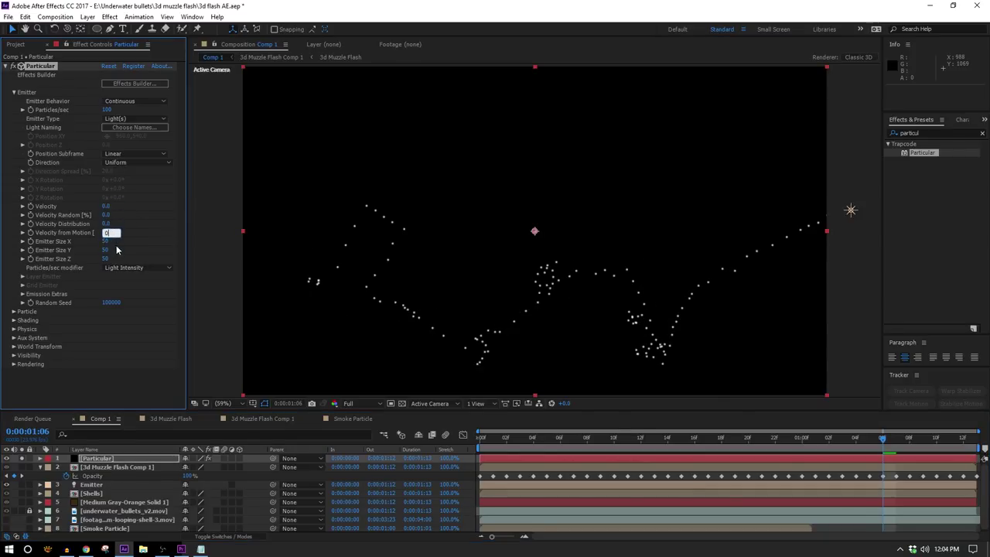
click(235, 305)
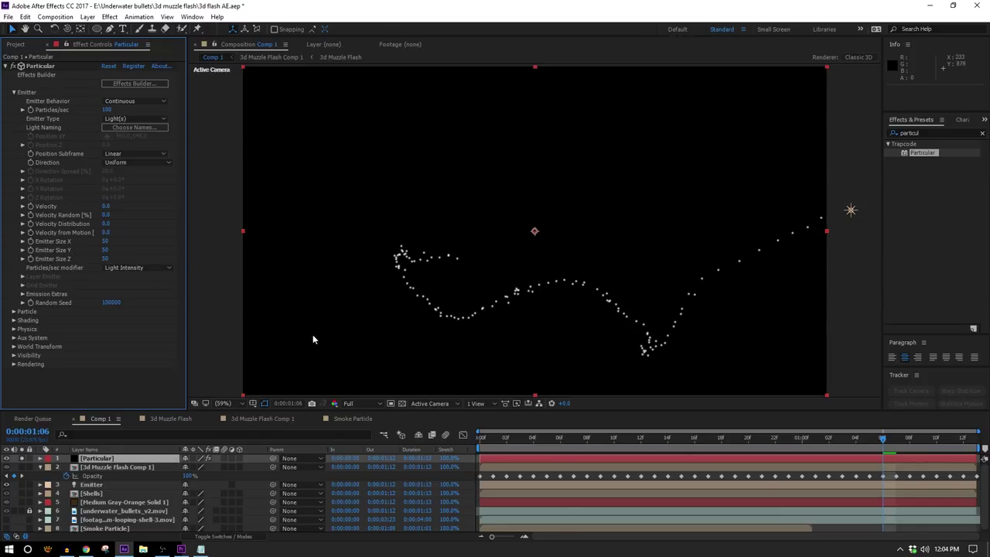
key(space)
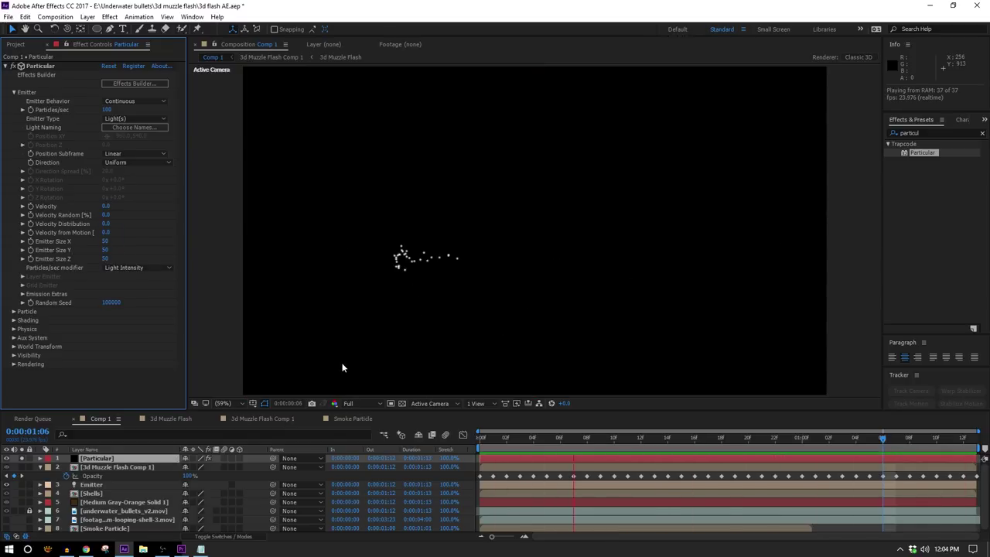
Set the Particle Type to Sprite and use the Smoke Particle layer as its texture, accepting the large layer size
click(13, 311)
scroll(96, 241, down, 3)
click(139, 239)
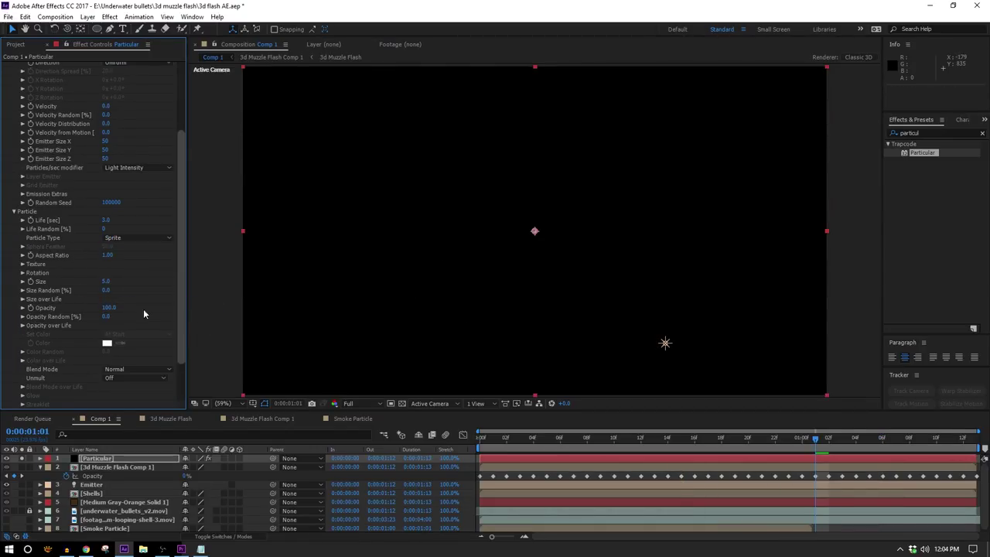
click(22, 264)
click(120, 272)
click(147, 367)
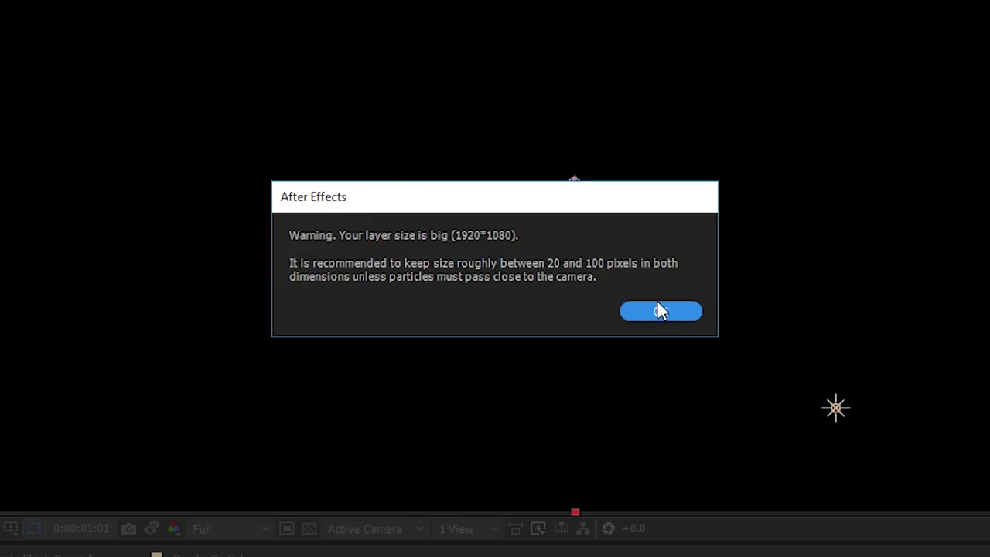
click(661, 311)
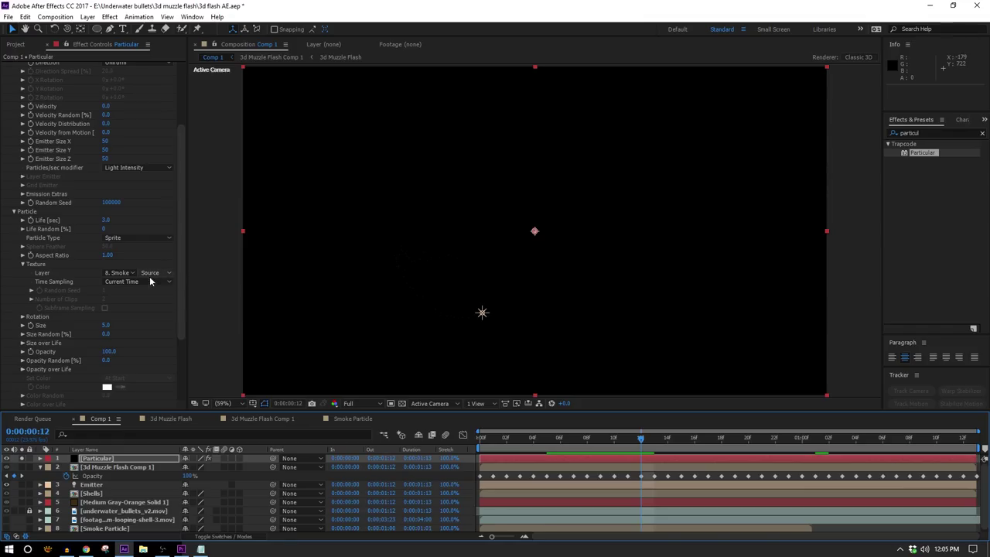
Set the texture's Time Sampling to Start at Birth - Play Once and inspect the particles up close
click(150, 282)
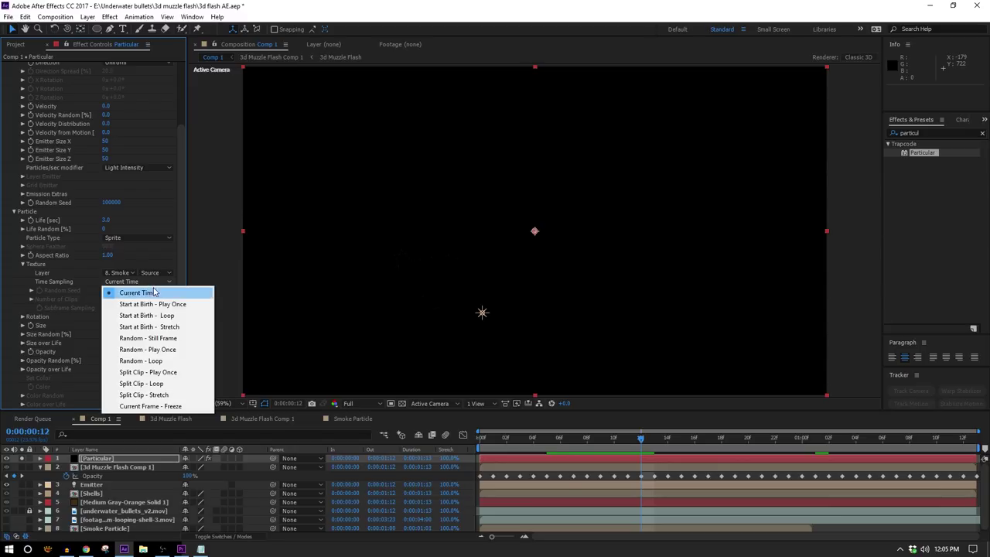
click(160, 304)
scroll(460, 319, up, 2)
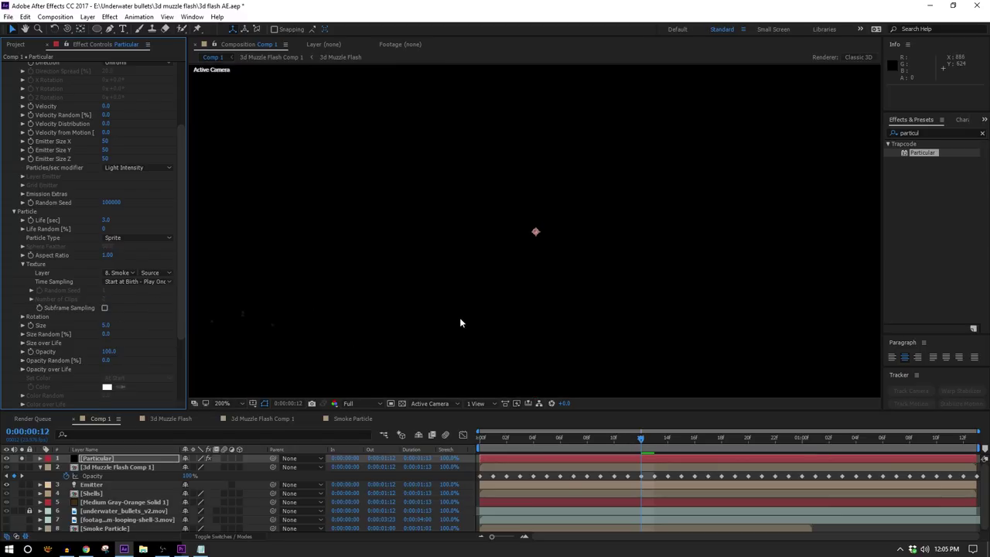
Set the particle Size to 333 and Particles/sec to 20, and preview the smoke trail
scroll(478, 341, down, 2)
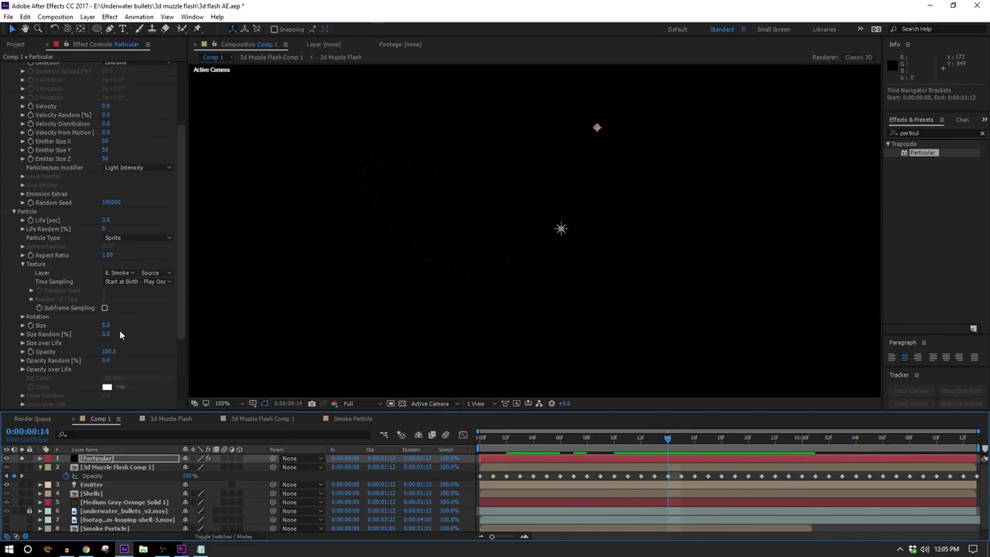
drag(120, 325, 532, 232)
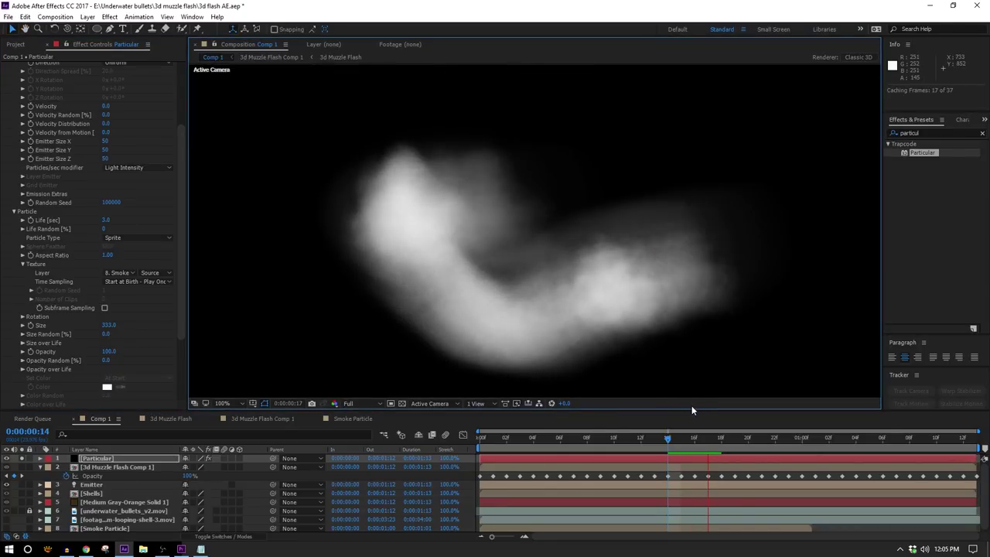
scroll(82, 222, up, 3)
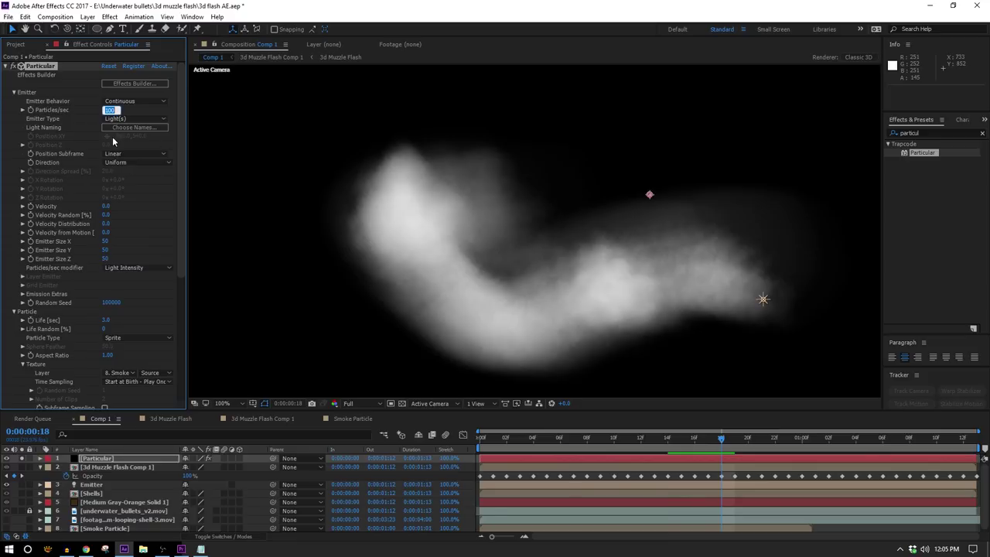
key(Return)
scroll(611, 373, down, 1)
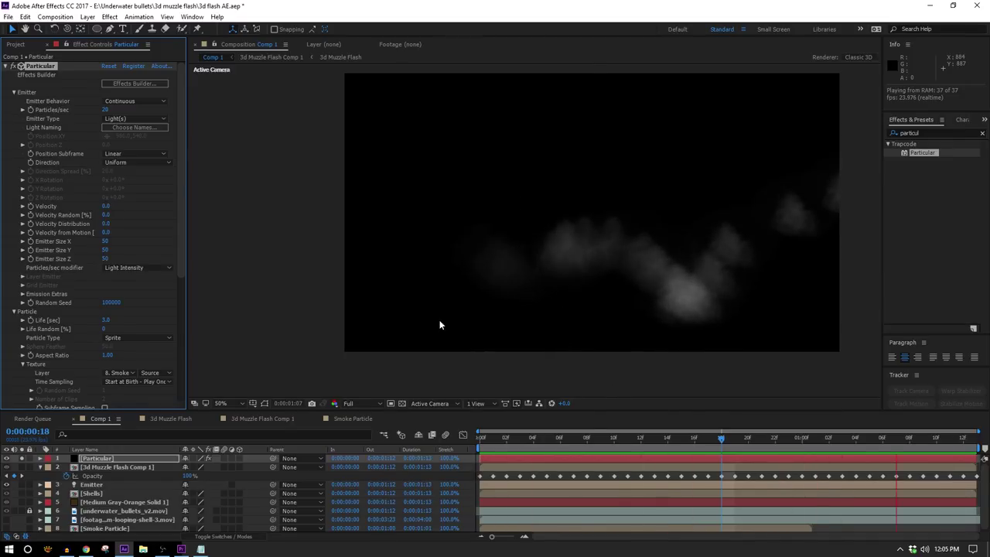
Set the particles' Size Random to 81 and Opacity Random to 87, and preview the variation
click(679, 442)
scroll(86, 331, down, 5)
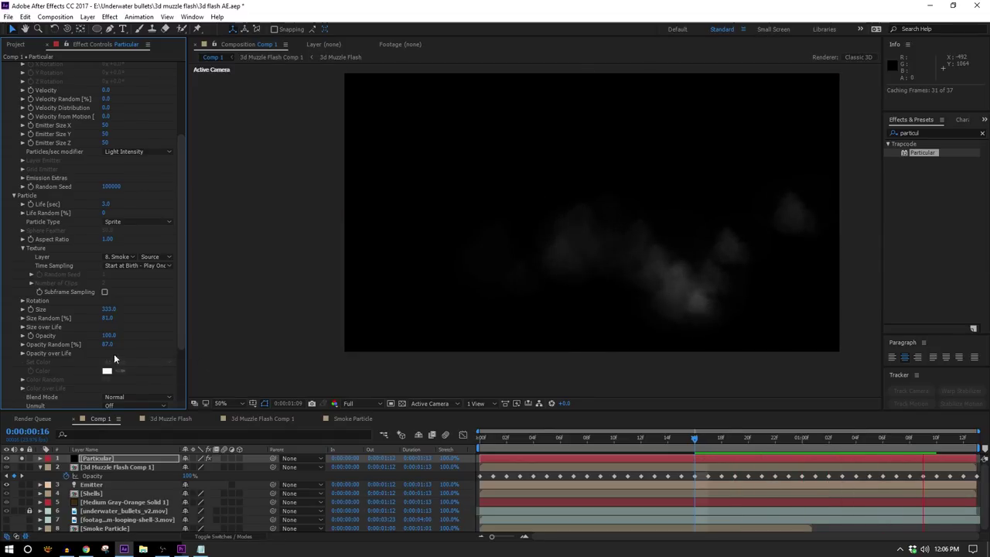
key(space)
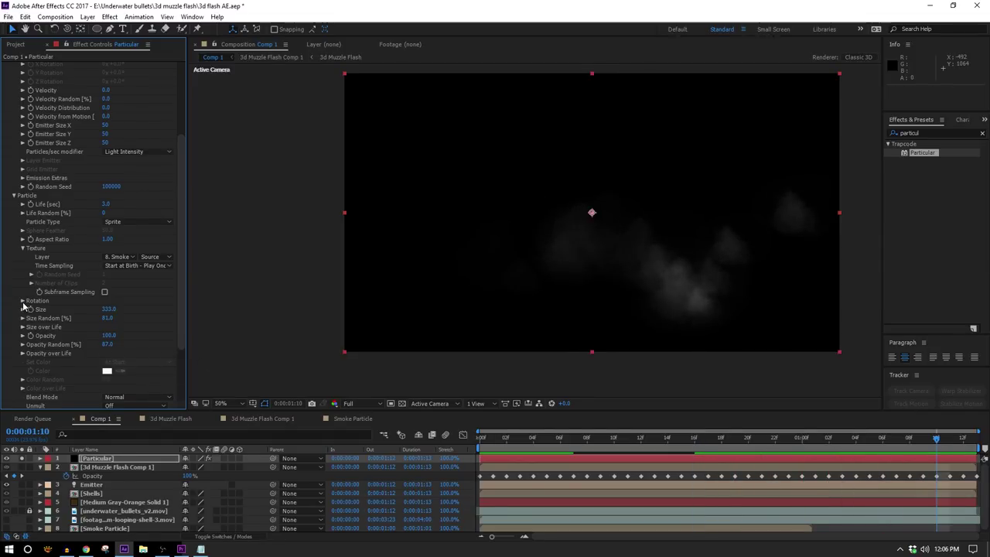
Try a particle Random Rotation of 100, settle on 50, and preview the smoke
scroll(132, 382, down, 1)
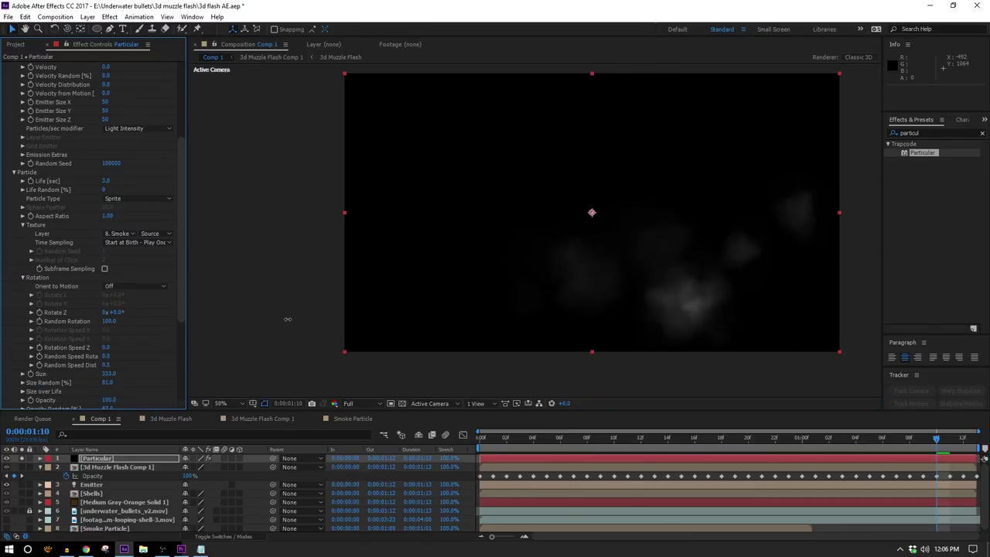
key(space)
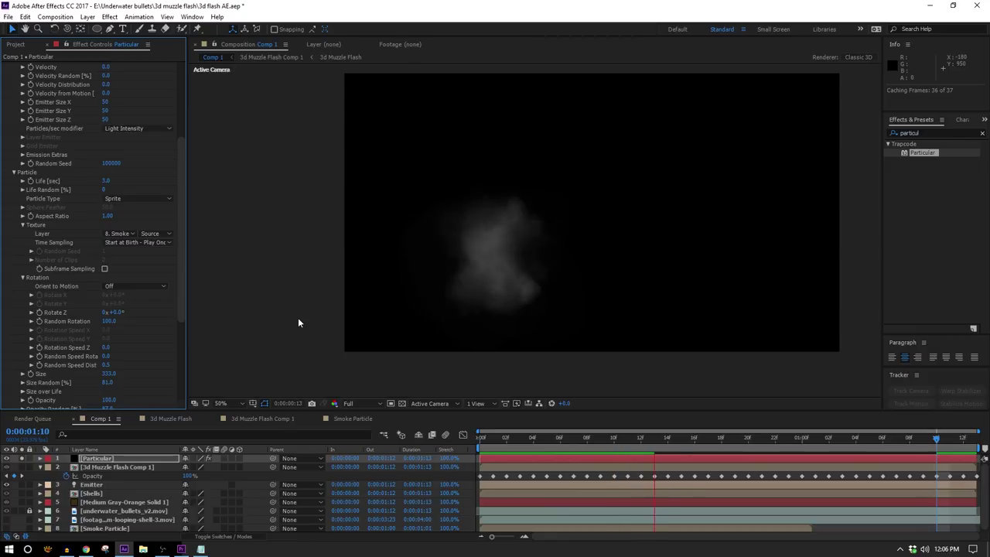
click(109, 321)
text(50)
key(Return)
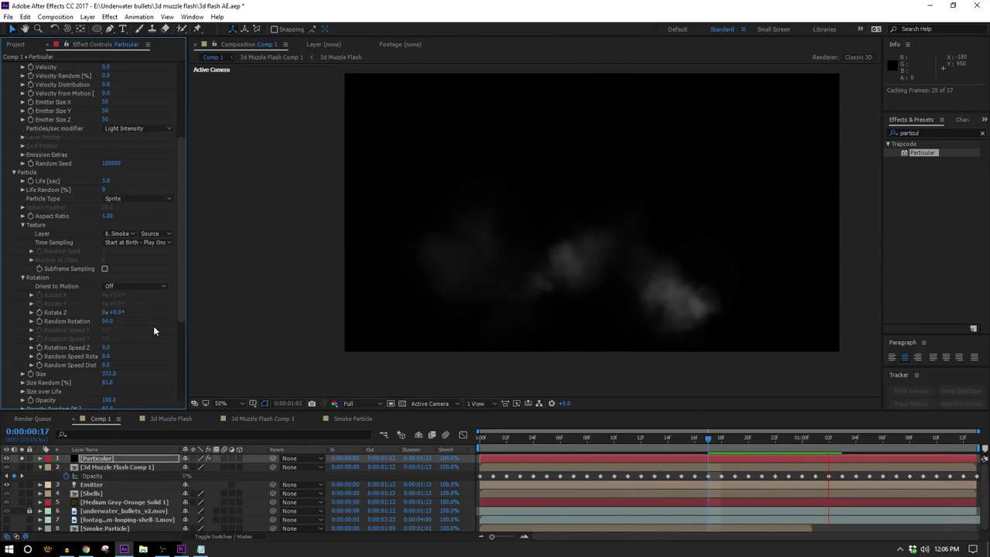
Set Particles/sec to 50 and the particle Opacity to 59, and preview the smoke from the start
scroll(95, 155, up, 5)
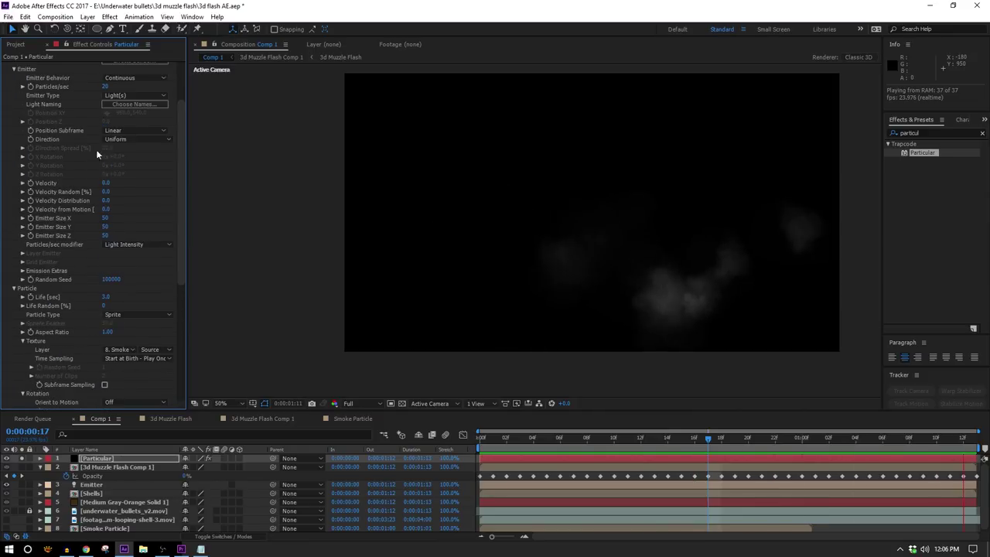
scroll(126, 328, down, 4)
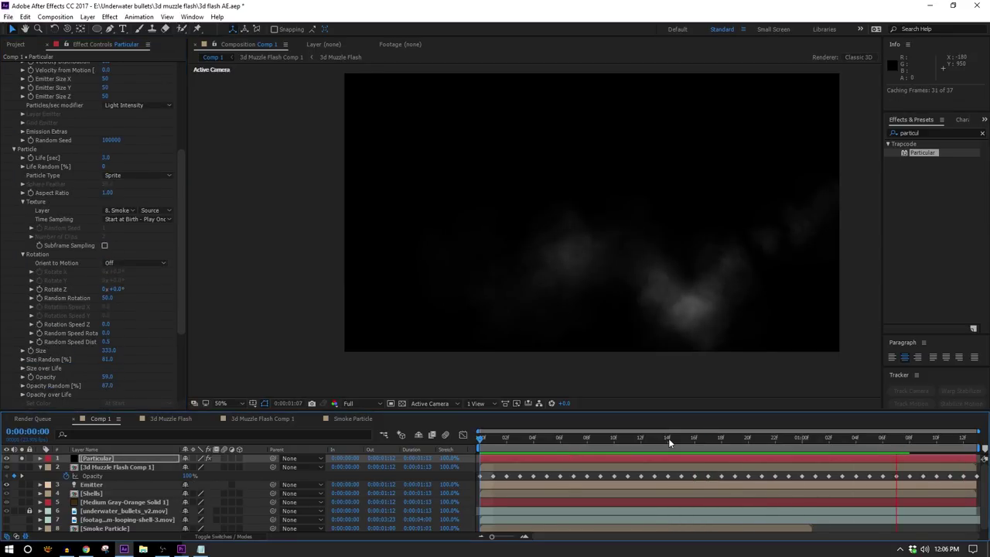
click(586, 438)
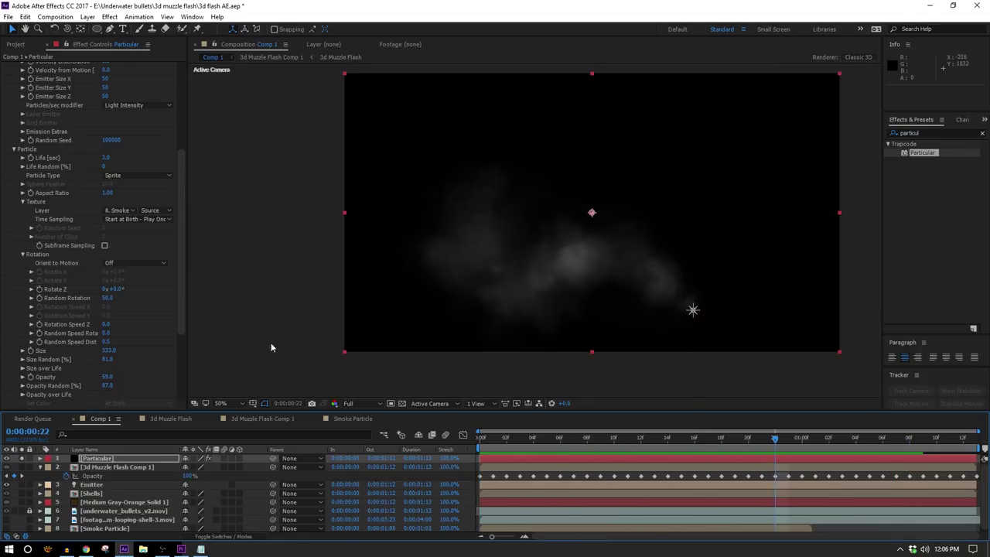
Set Wind X to 230 in Particular's Air physics and check the drifting smoke
scroll(126, 356, down, 5)
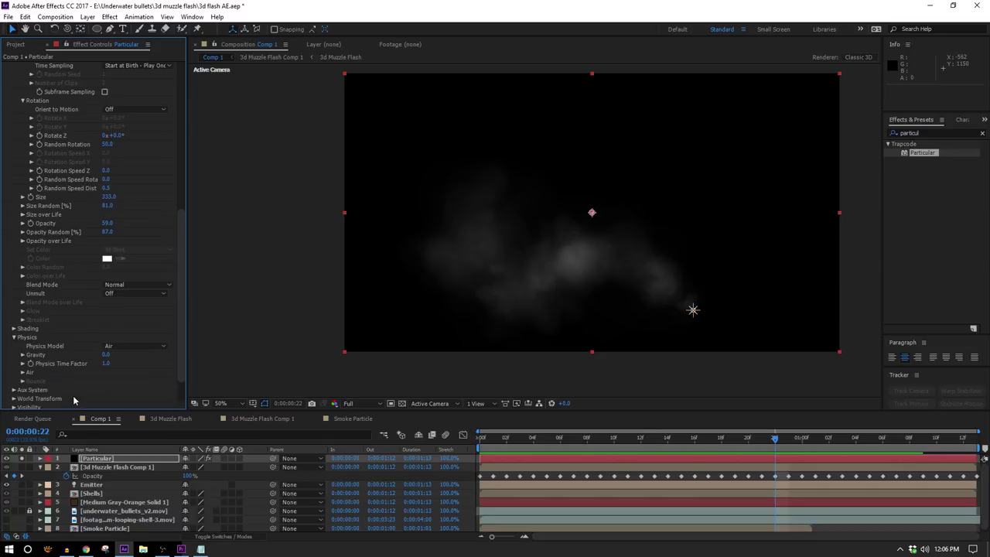
scroll(24, 376, down, 2)
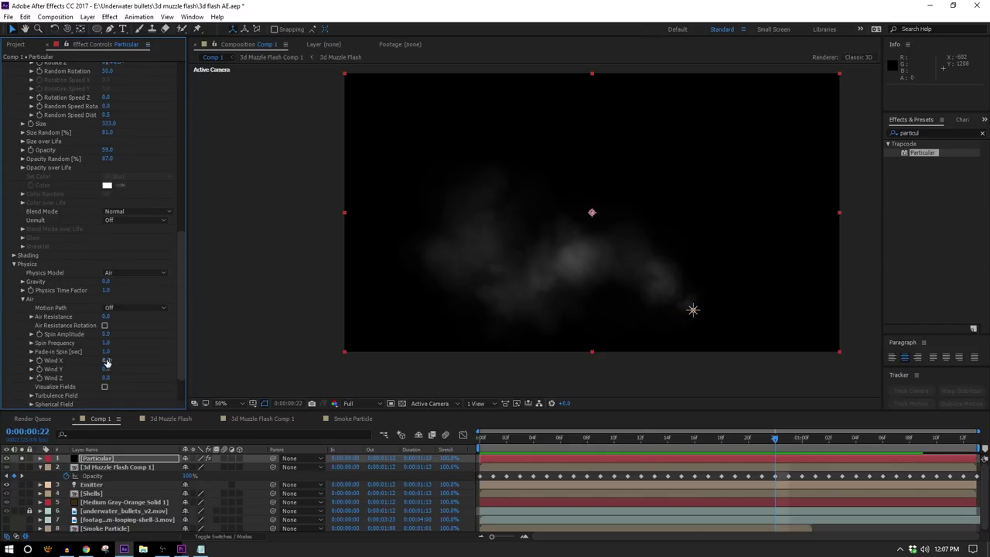
drag(143, 366, 155, 365)
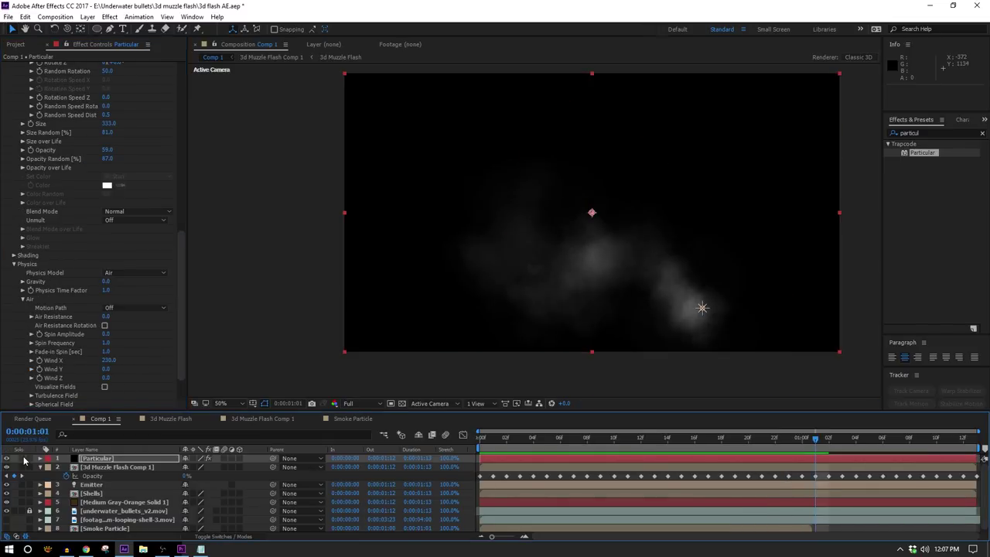
Unsolo the Particular layer, check it over the footage, and move it below the 3d Muzzle Flash Comp 1 layer
click(22, 457)
drag(576, 441, 655, 442)
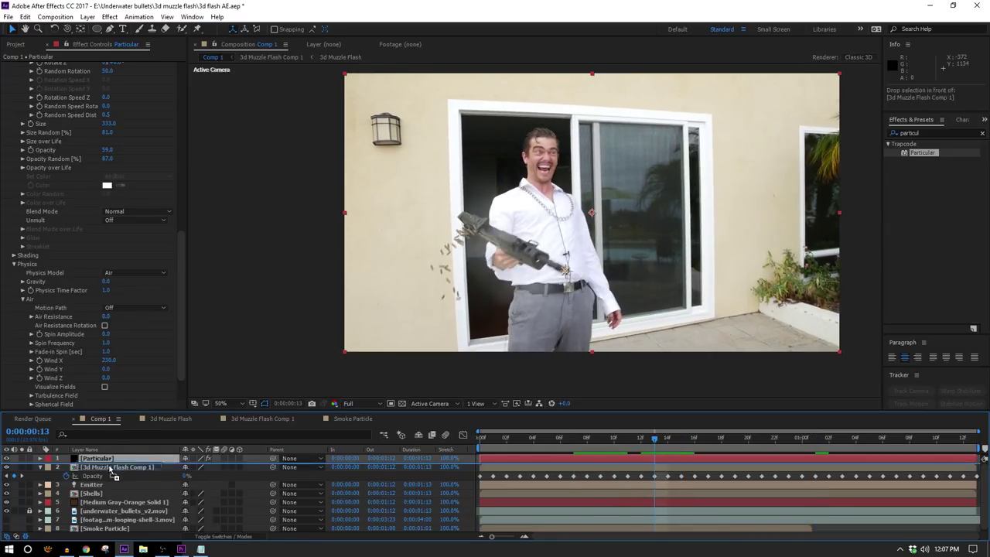
key(ctrl+[)
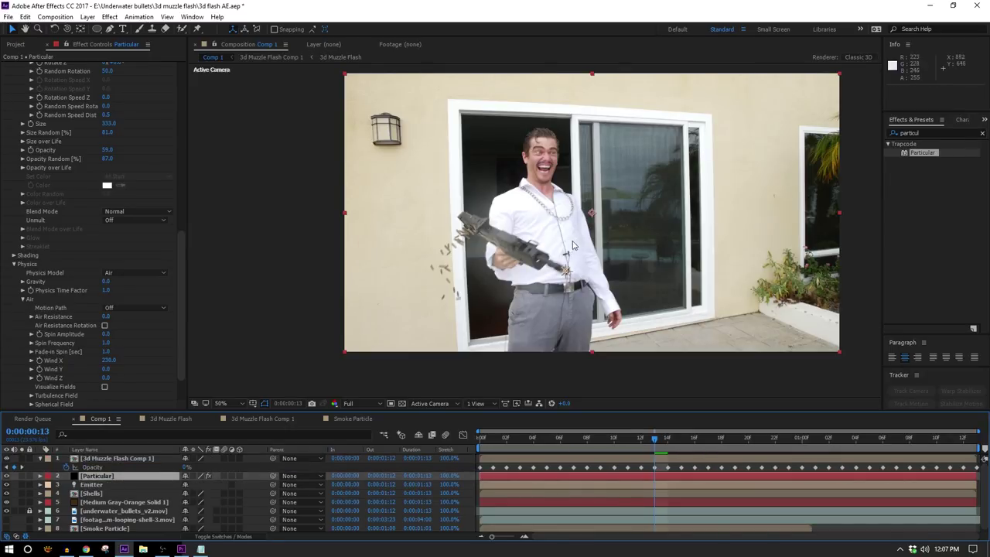
scroll(573, 245, up, 2)
Add Levels to the Particular layer, set its Channel to Alpha and Alpha Input White to 169, and preview the smoke
scroll(39, 114, up, 10)
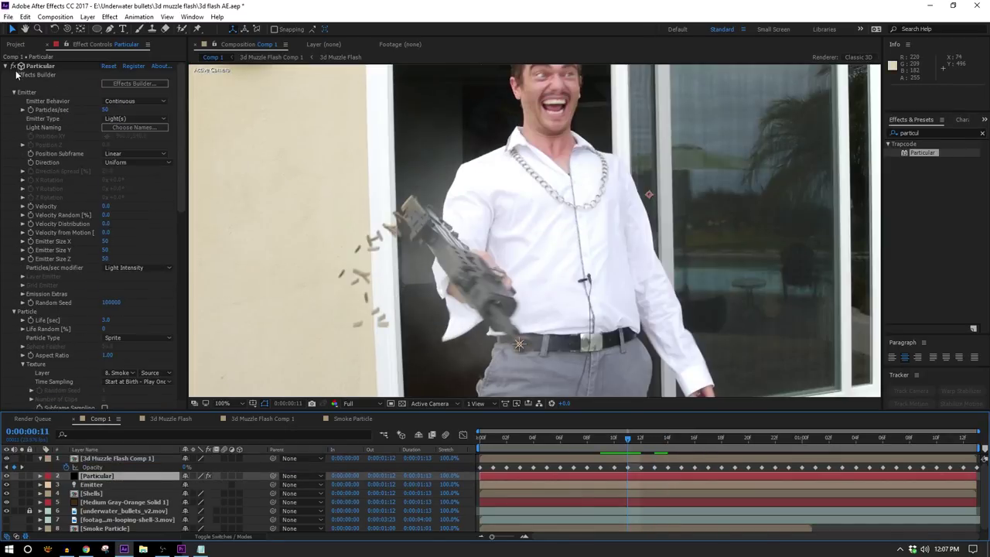
click(13, 65)
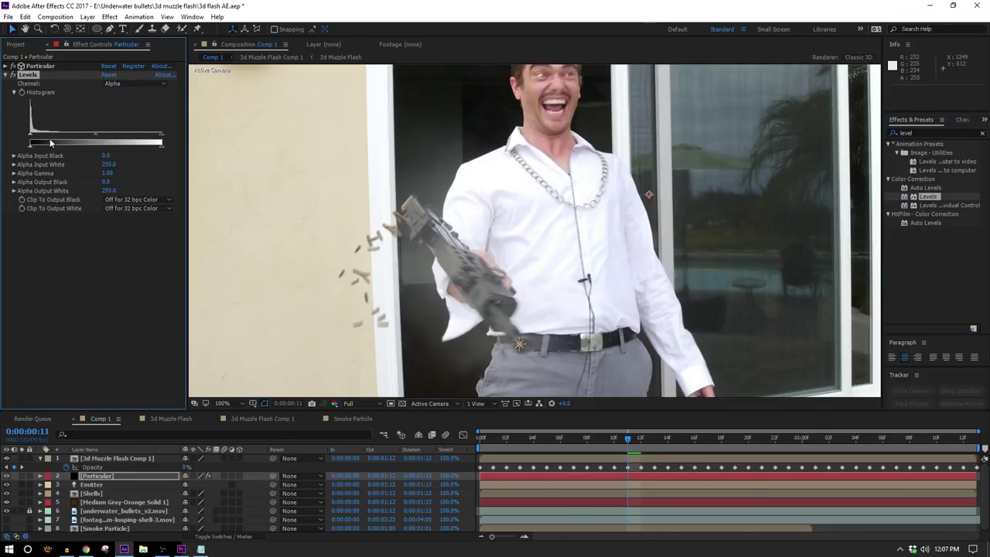
drag(160, 144, 113, 143)
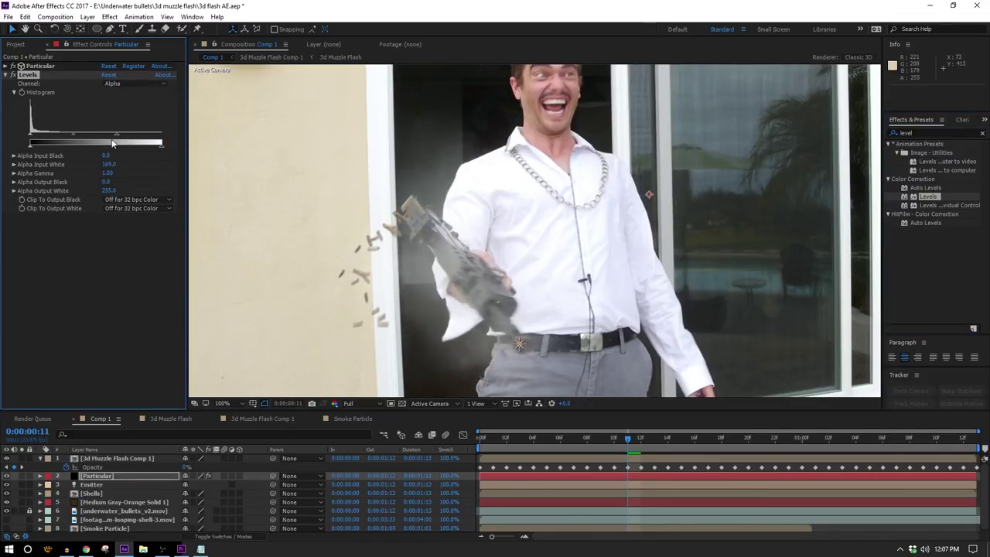
key(space)
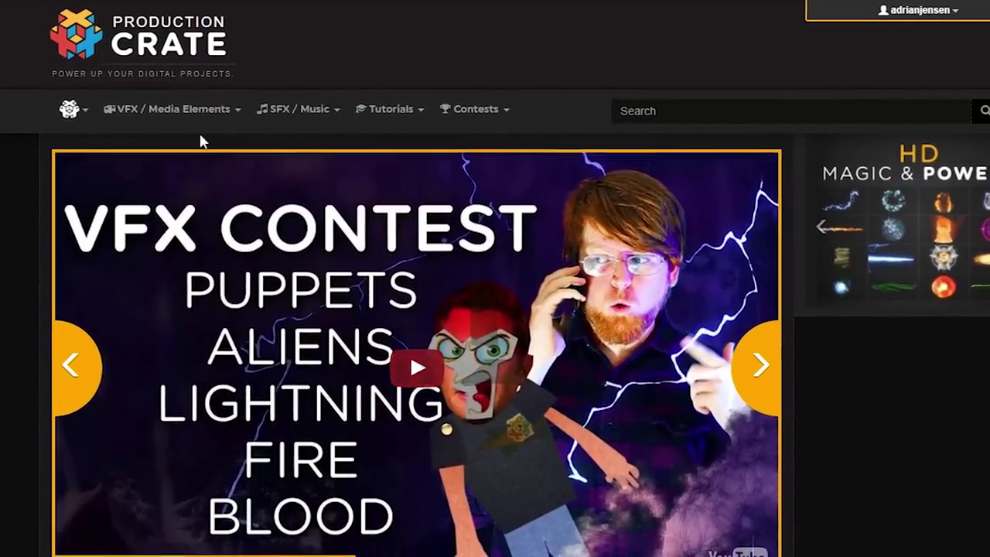
Switch to the ProductionCrate website and browse the music and new sound effects in its SoundsCrate library
click(288, 118)
click(306, 138)
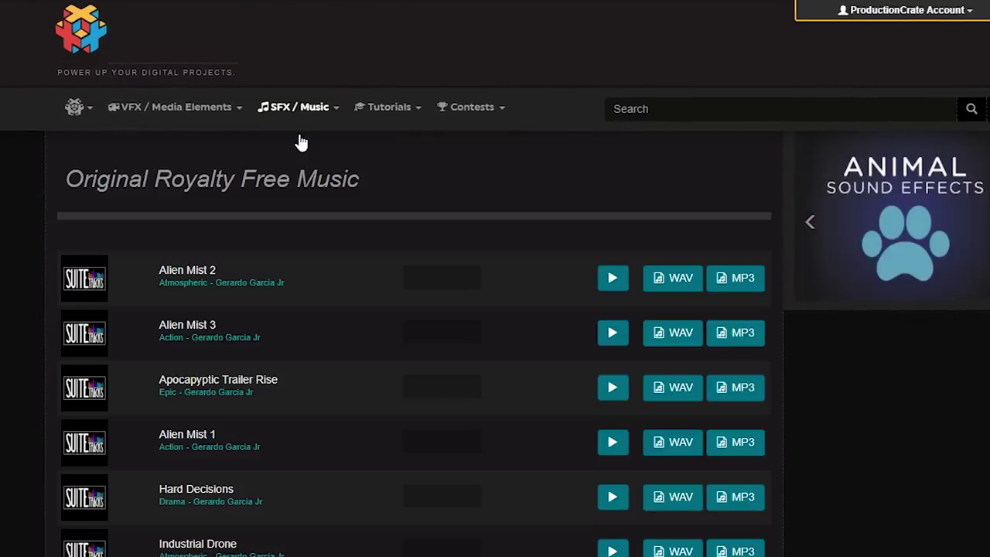
click(301, 121)
scroll(116, 470, down, 10)
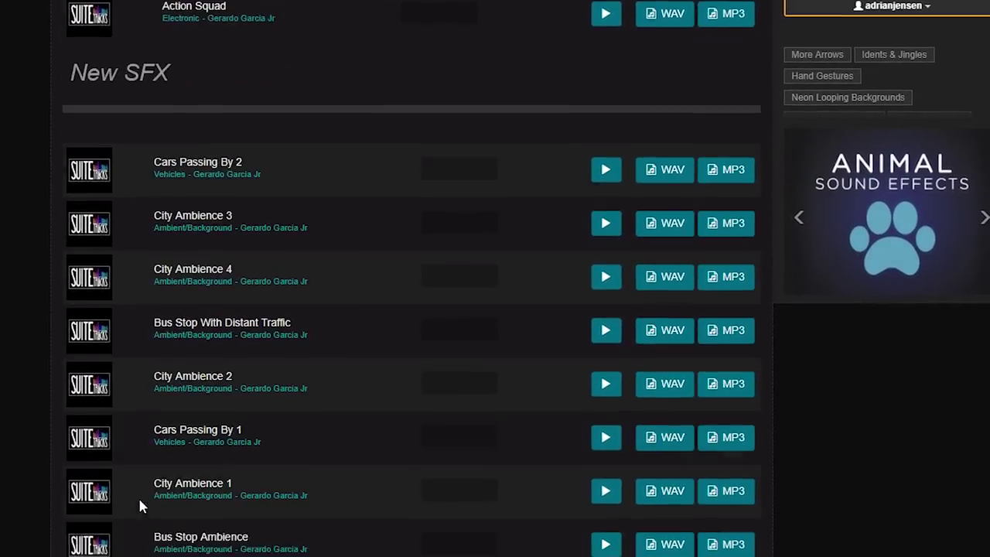
scroll(148, 506, down, 3)
scroll(155, 502, up, 13)
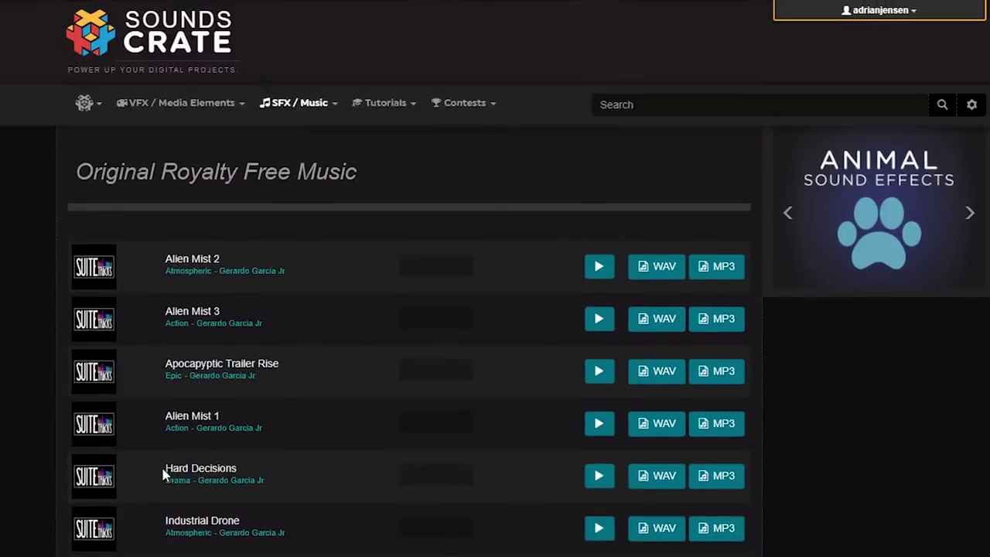
Open the Gun Related sound effects and preview the Assault Rifle Burst and Machine Gun sounds
mouse_move(300, 102)
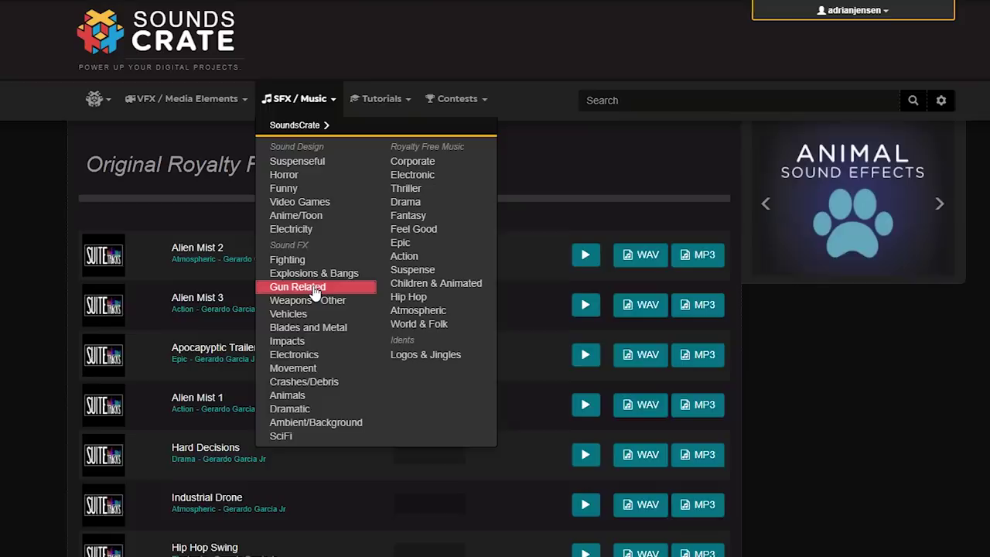
click(315, 288)
scroll(314, 275, down, 2)
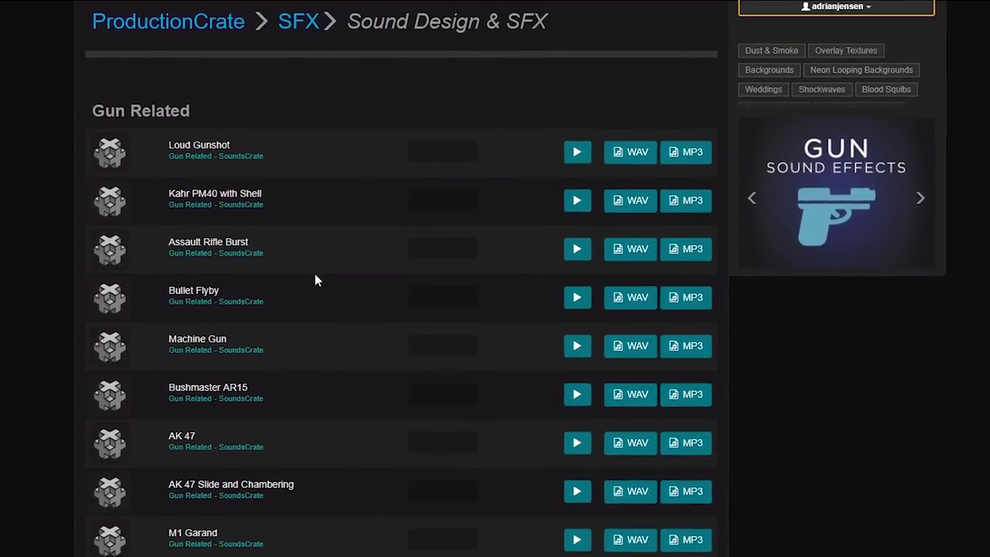
scroll(314, 270, down, 1)
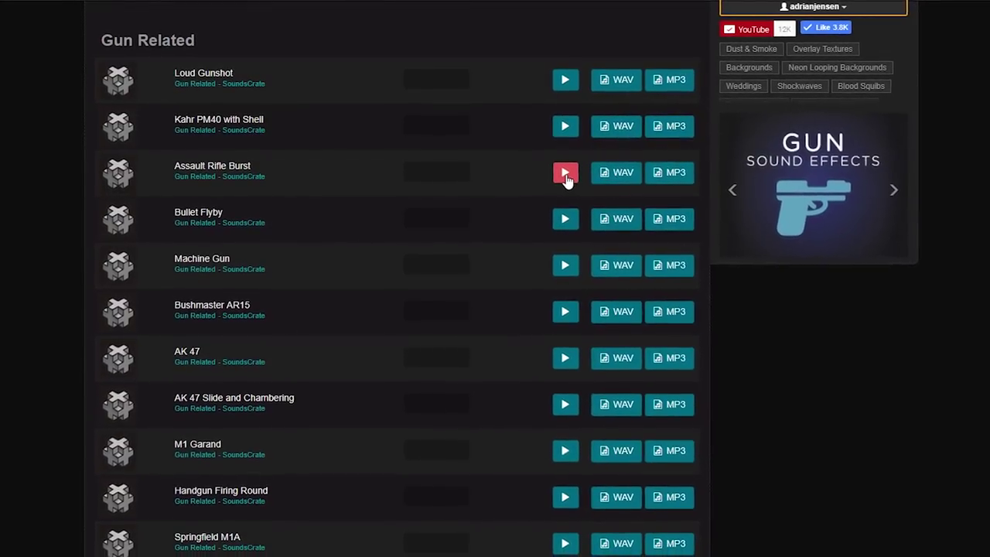
click(568, 178)
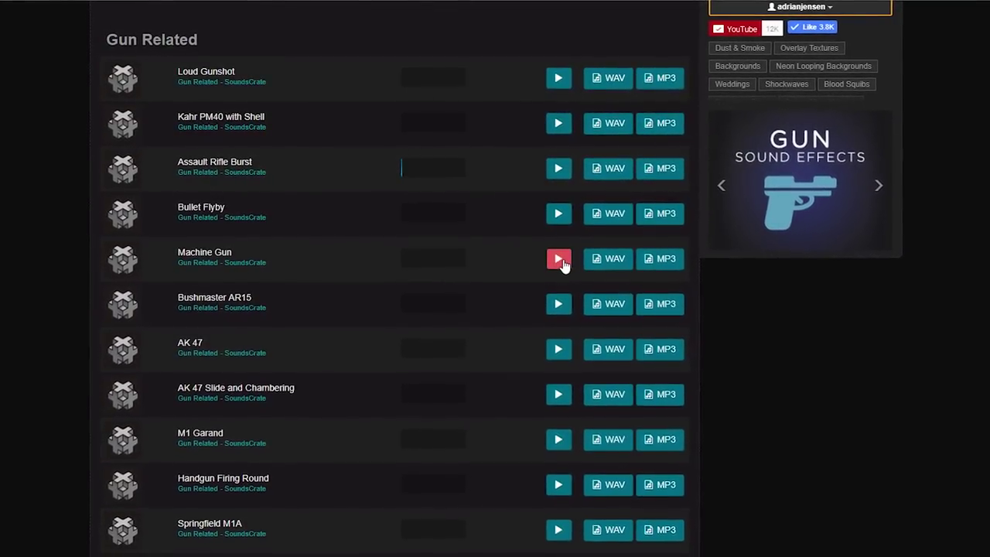
click(560, 260)
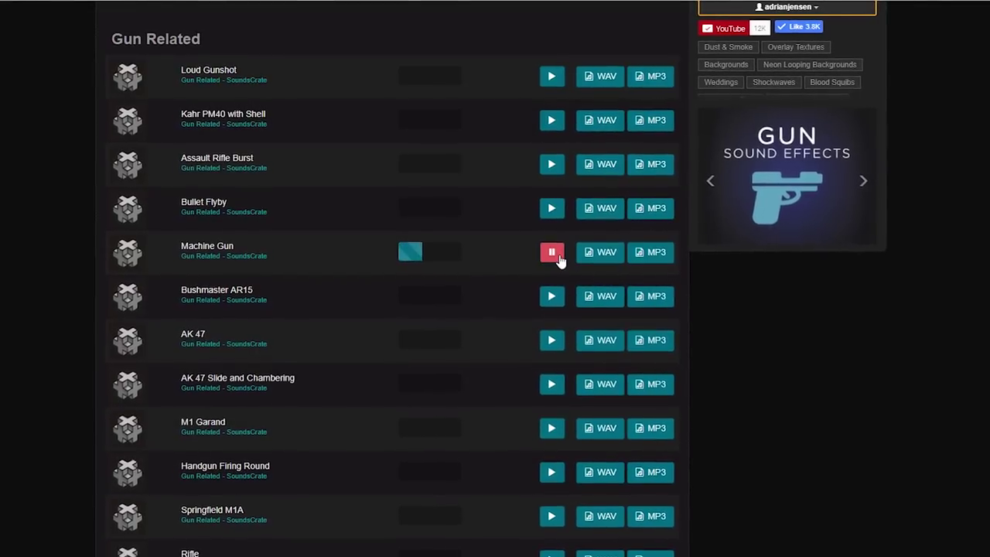